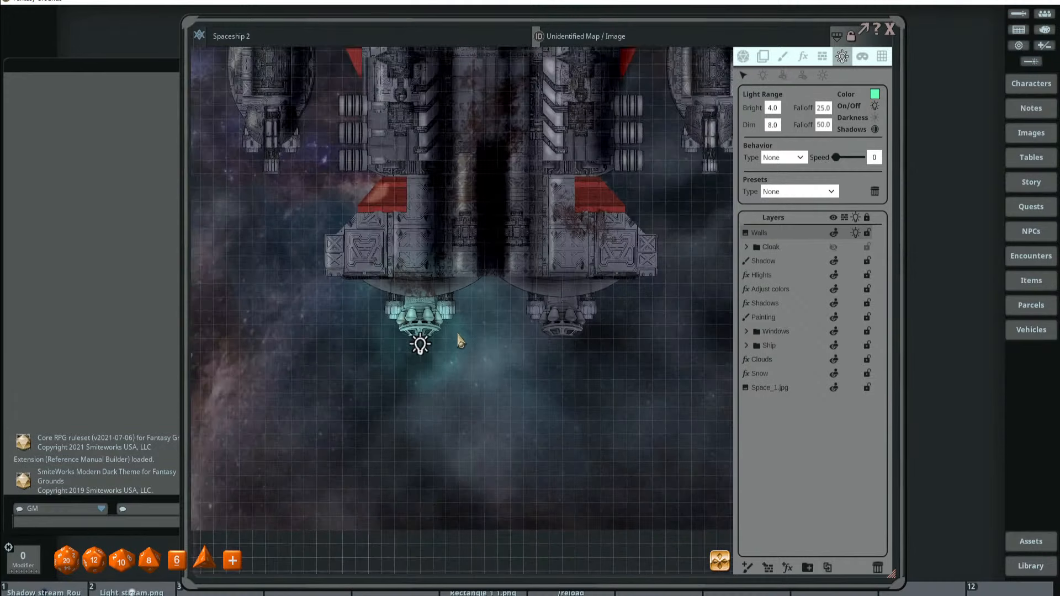
Examine the teal light's glow around the left main engine, up close and against the rest of the ship
scroll(464, 348, "up", 2)
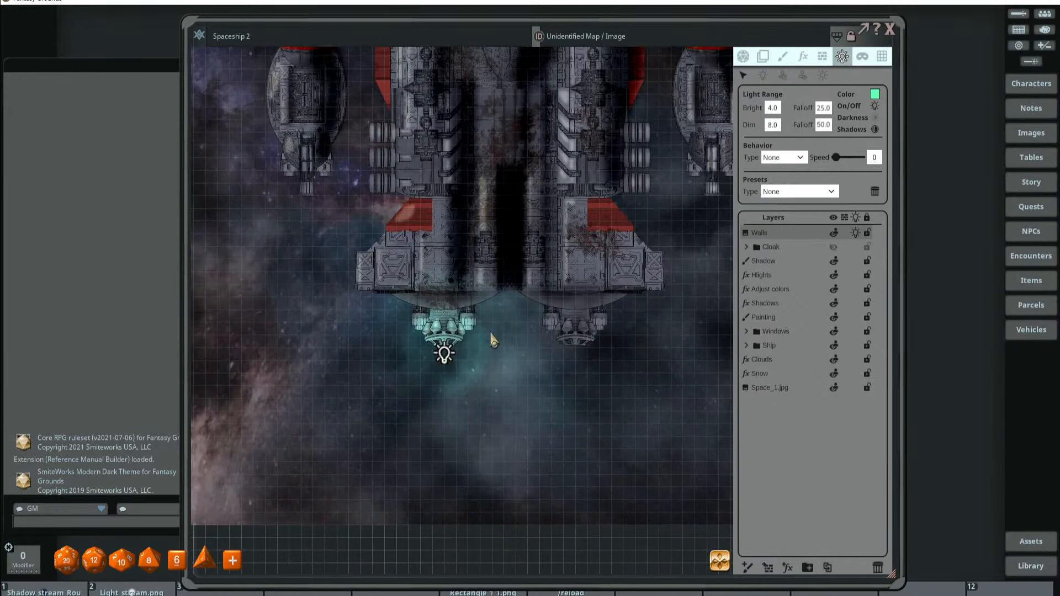
mouse_move(449, 355)
left_mouse_down()
mouse_move(444, 368)
mouse_move(449, 354)
left_mouse_up()
scroll(449, 356, "up", 2)
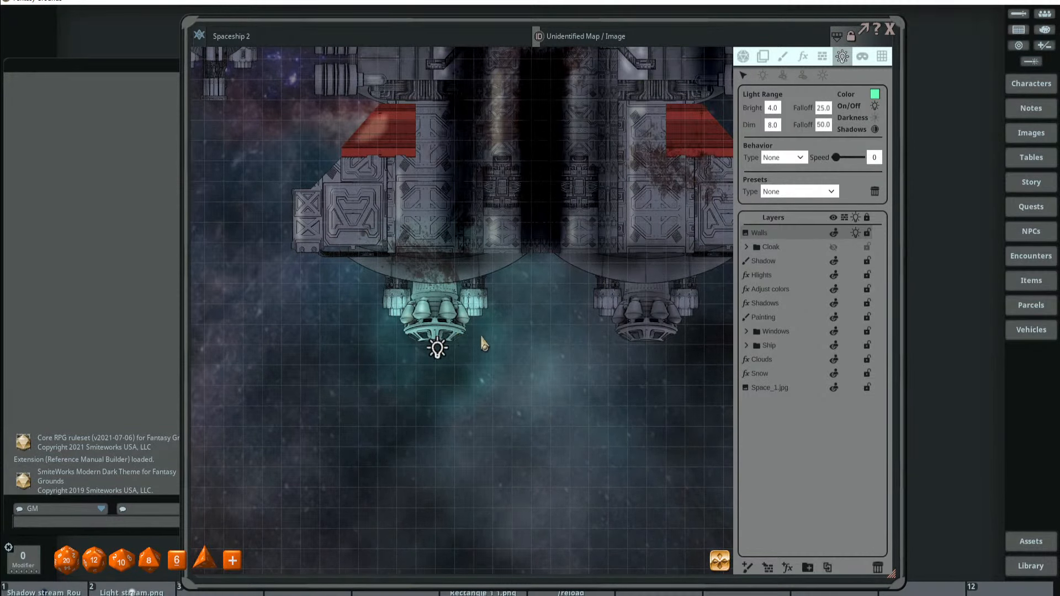
left_click_drag(472, 338, 488, 353)
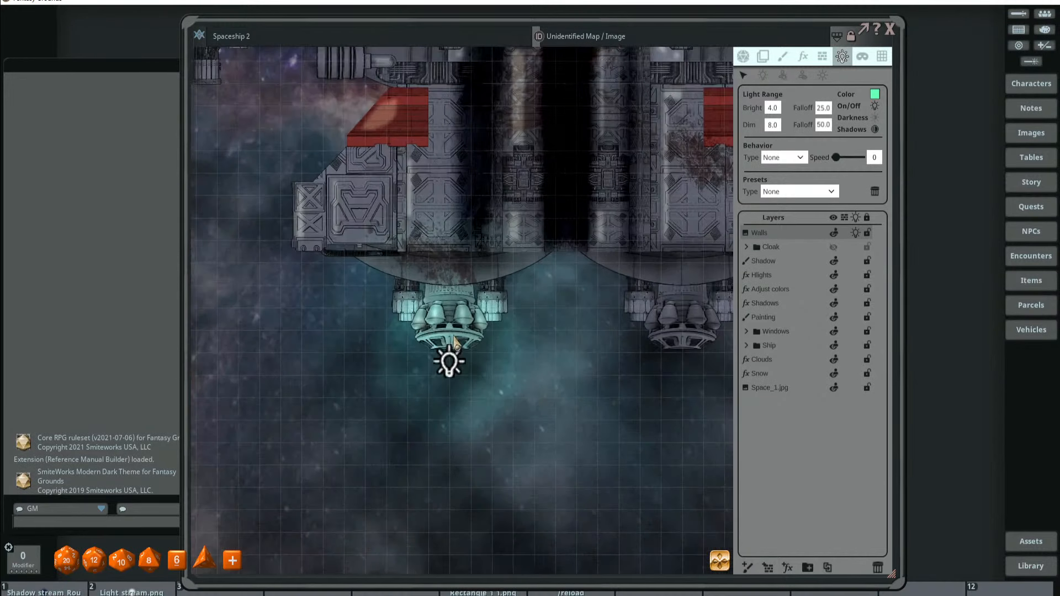
scroll(454, 341, "up", 1)
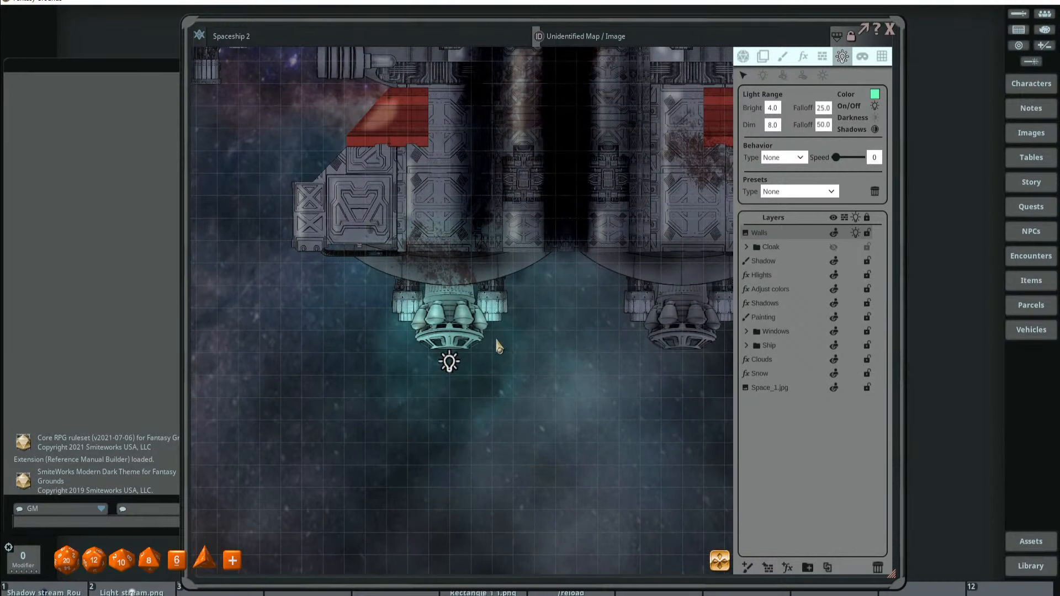
scroll(535, 312, "down", 2)
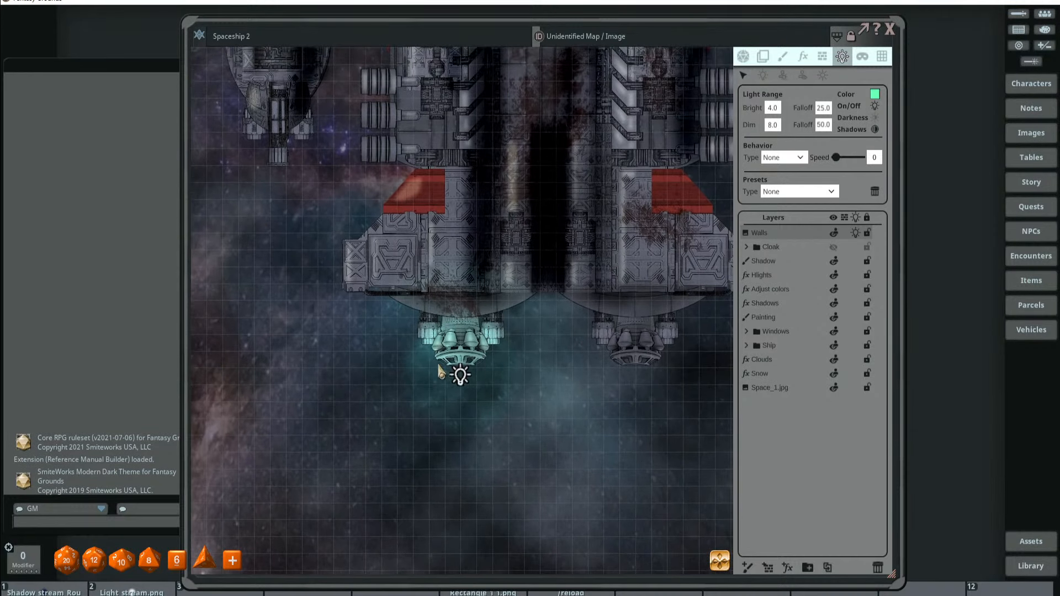
scroll(543, 377, "down", 2)
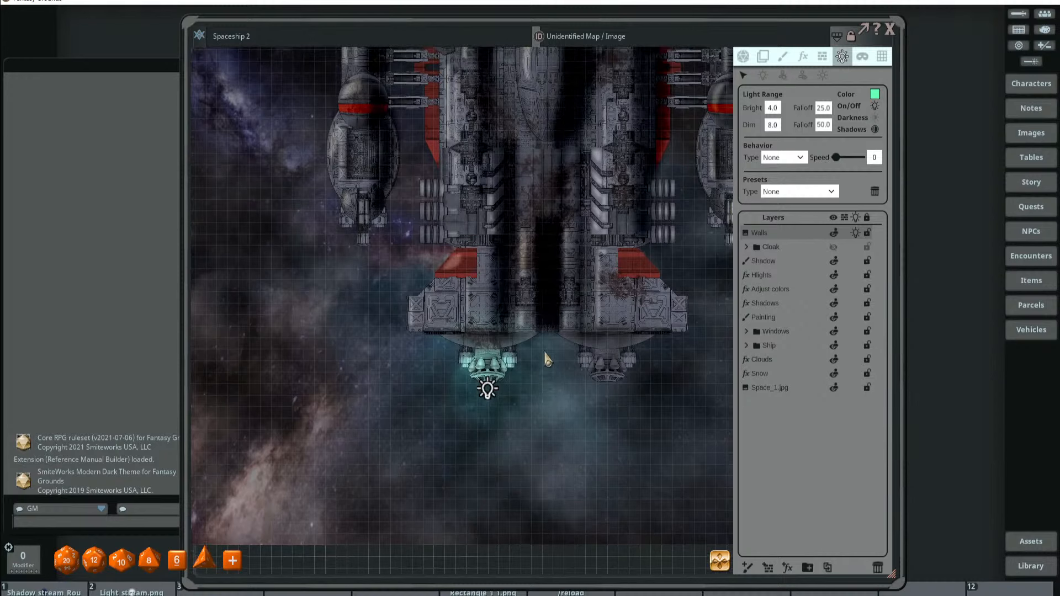
left_click_drag(602, 271, 582, 261)
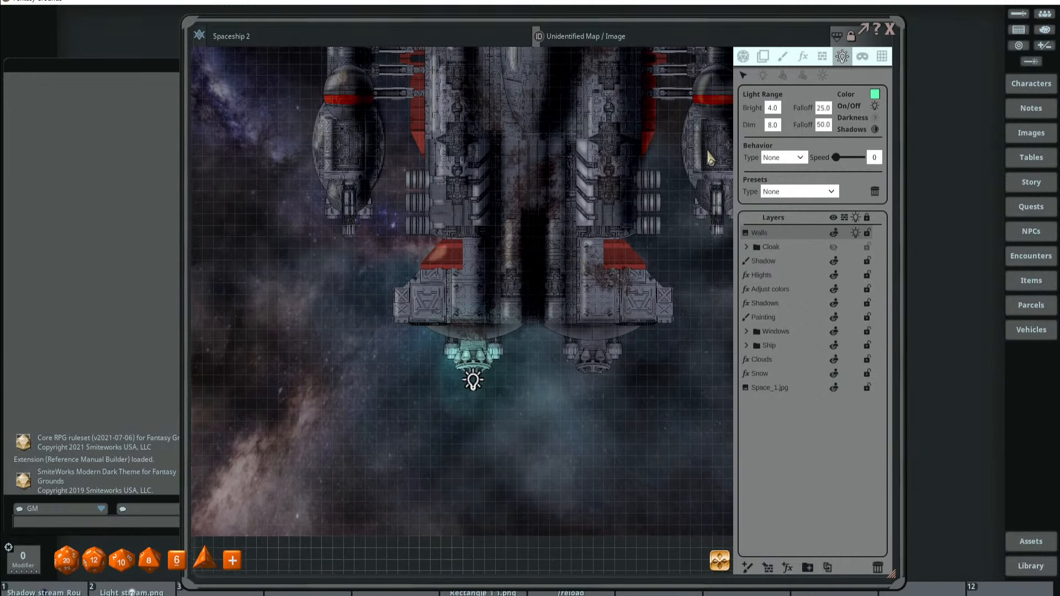
Check the left engine light's hex colour code and accept the colour
left_click(875, 94)
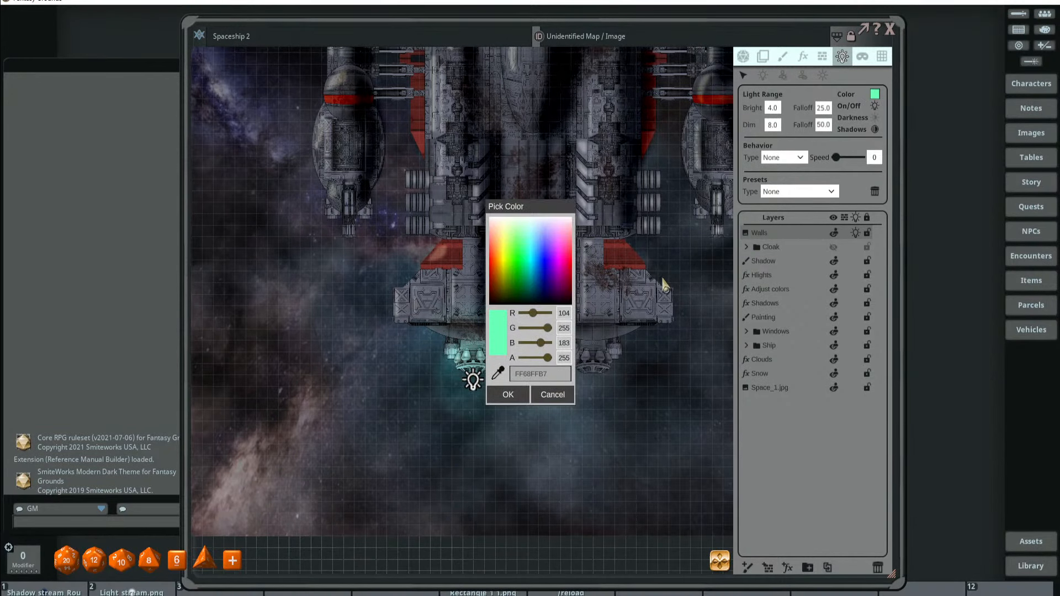
double_click(563, 374)
left_click(508, 395)
left_click(763, 75)
left_click(743, 76)
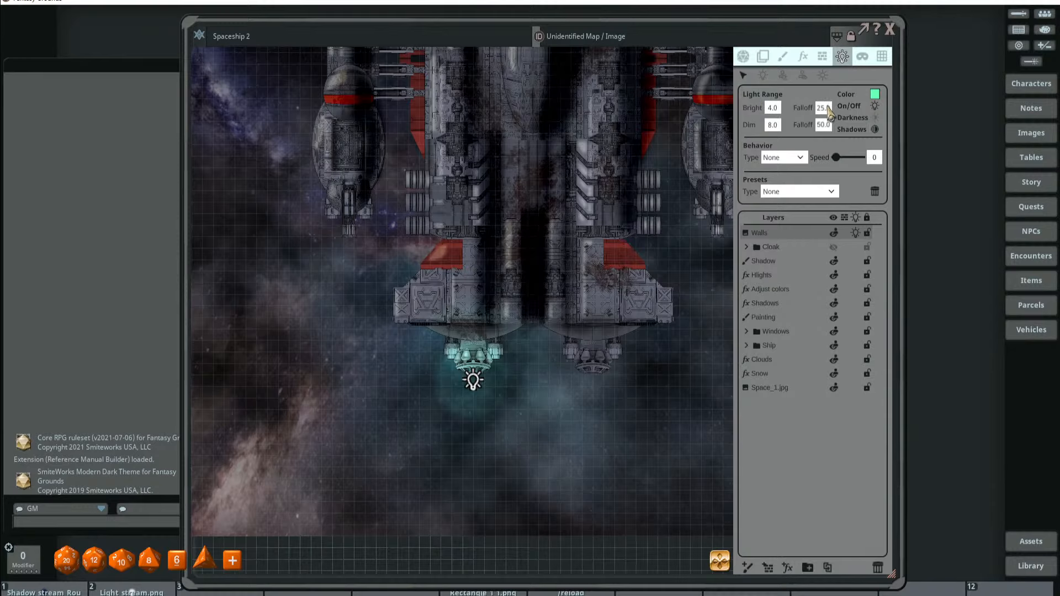
Set the left engine light's bright falloff to 50 and its dim falloff to 100
left_click(762, 75)
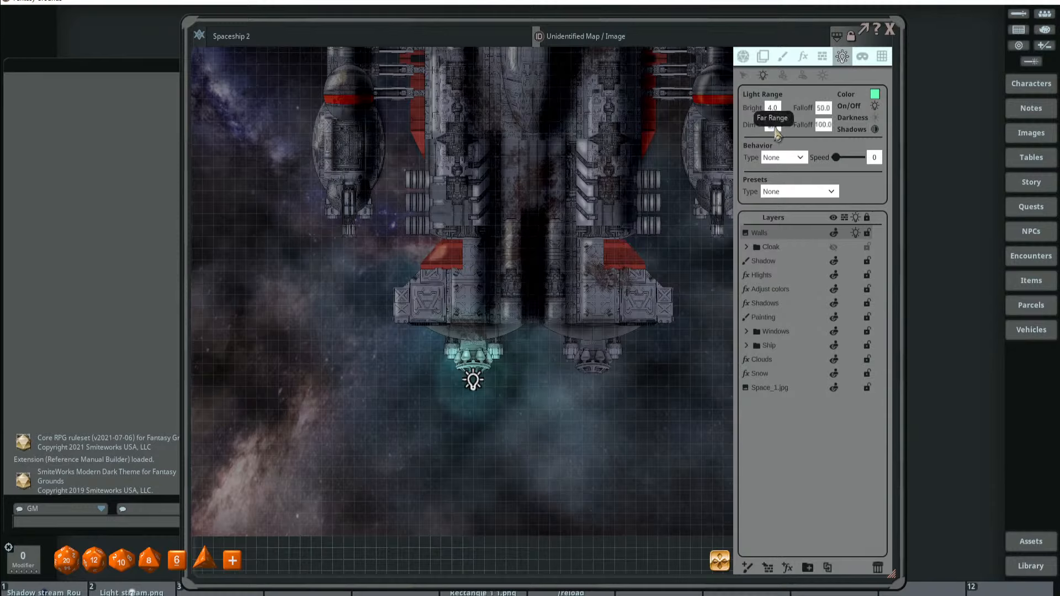
left_click(824, 108)
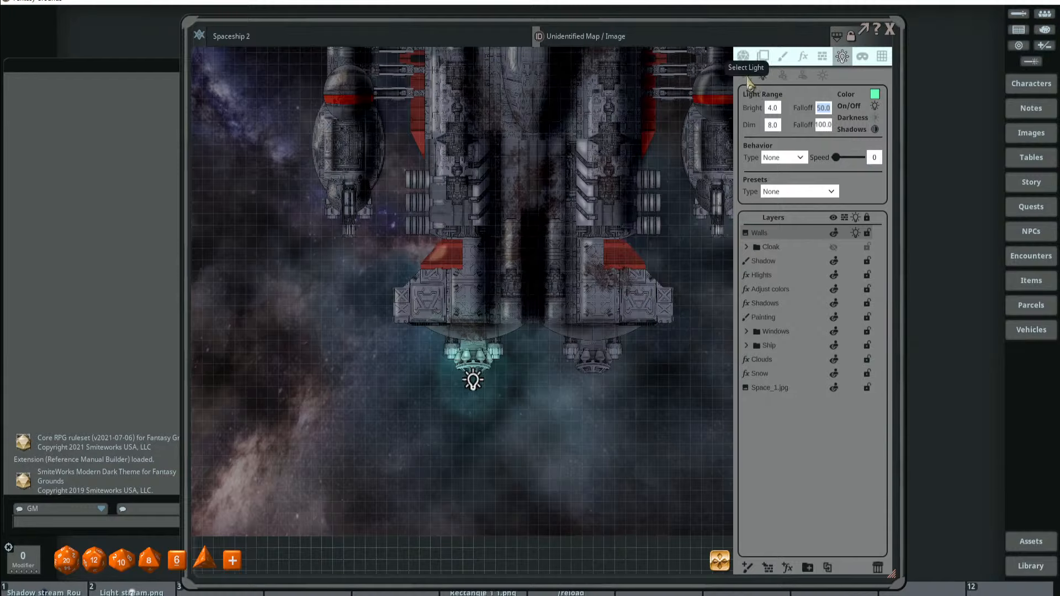
left_click(766, 76)
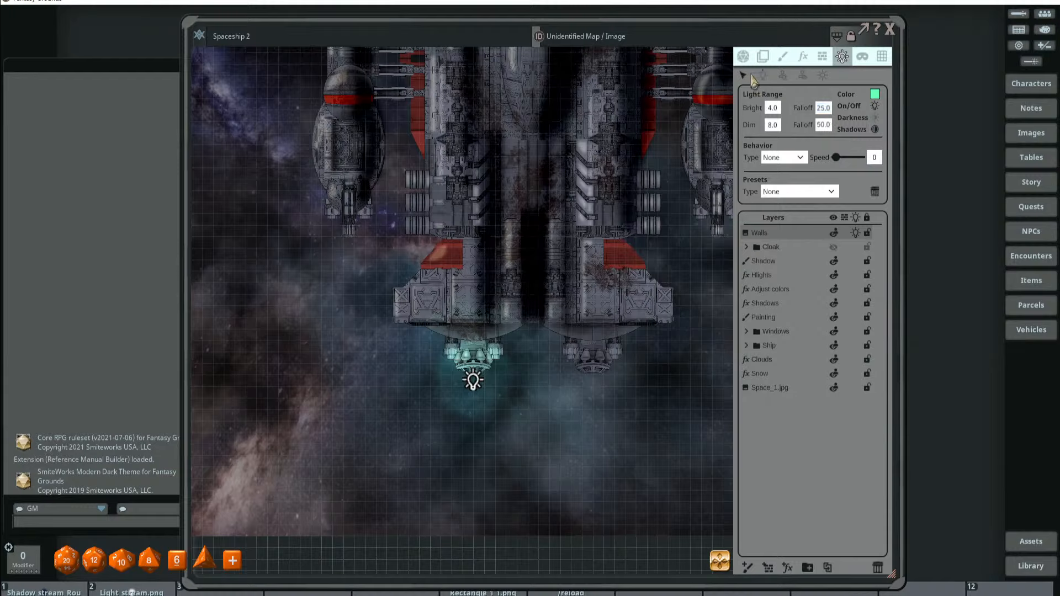
left_click(828, 108)
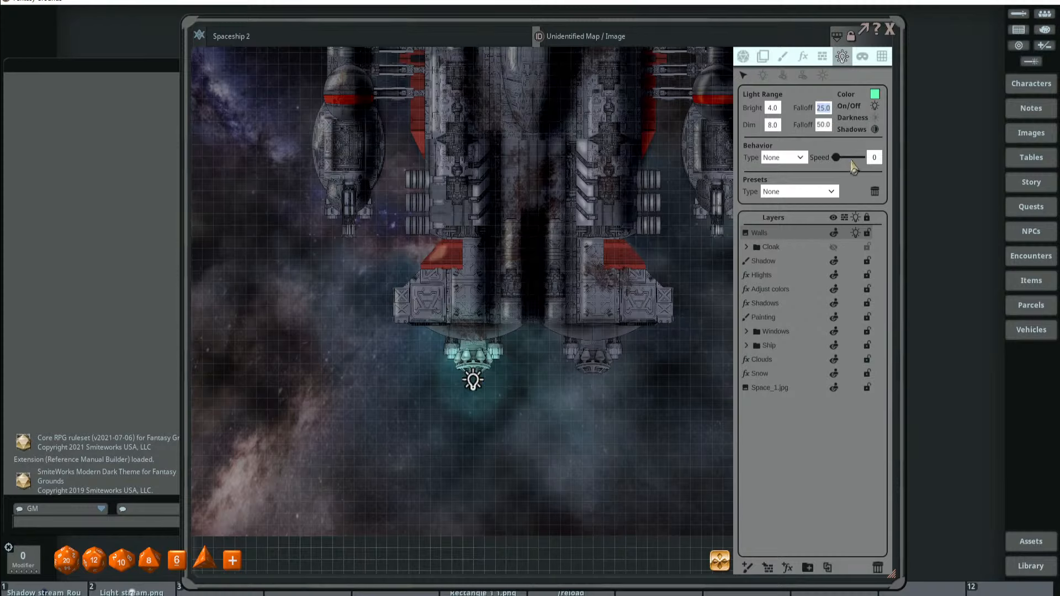
type("50")
left_click(824, 125)
type("100")
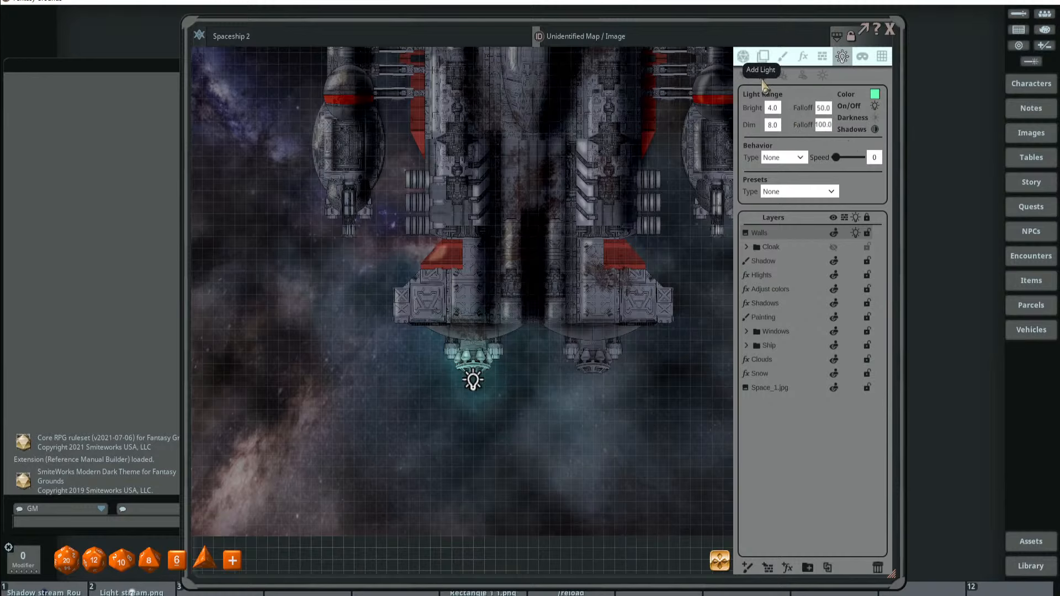
Add matching teal lights at the right main engine and at the exhausts of both side pods
left_click(763, 75)
left_click_drag(591, 362, 527, 298)
left_click(525, 295)
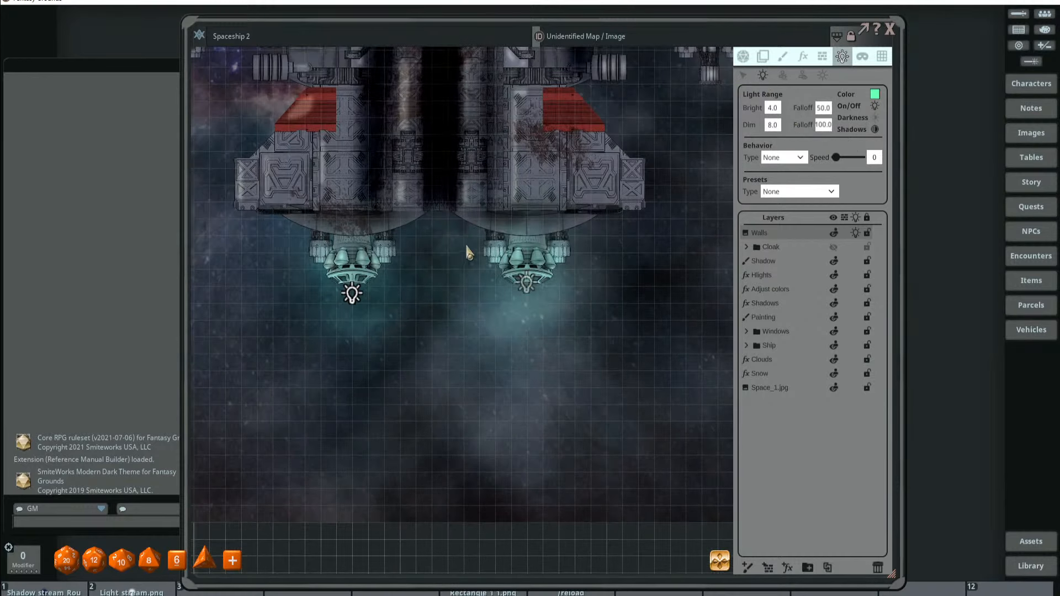
scroll(453, 238, "down", 2)
left_click(417, 222)
left_click_drag(604, 229, 489, 222)
left_click(559, 215)
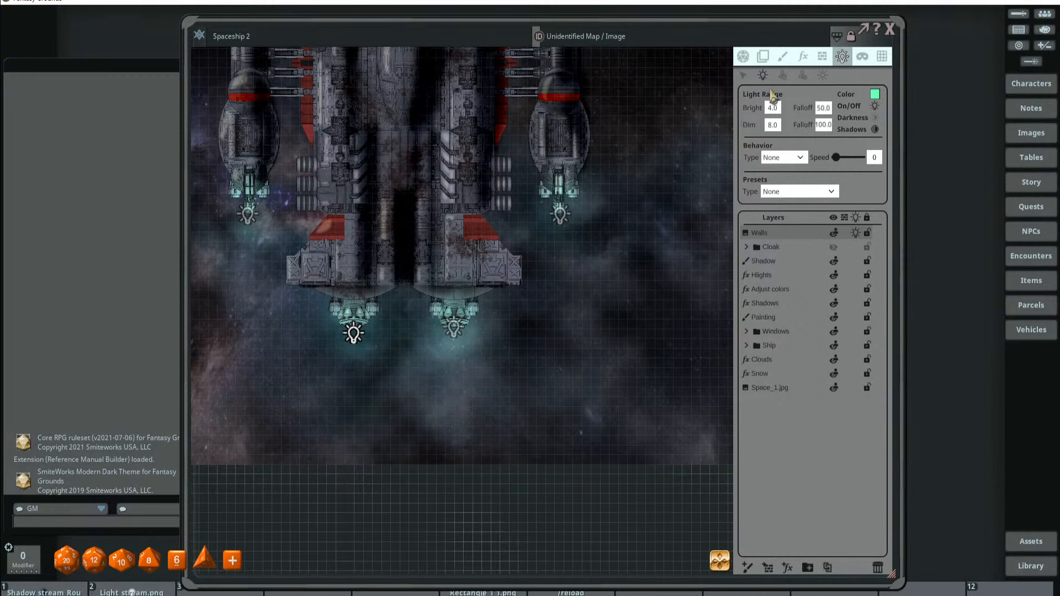
Select both side-pod lights and set their bright range to 2 and dim range to 6
left_click(744, 75)
left_click_drag(221, 191, 613, 232)
left_click(773, 125)
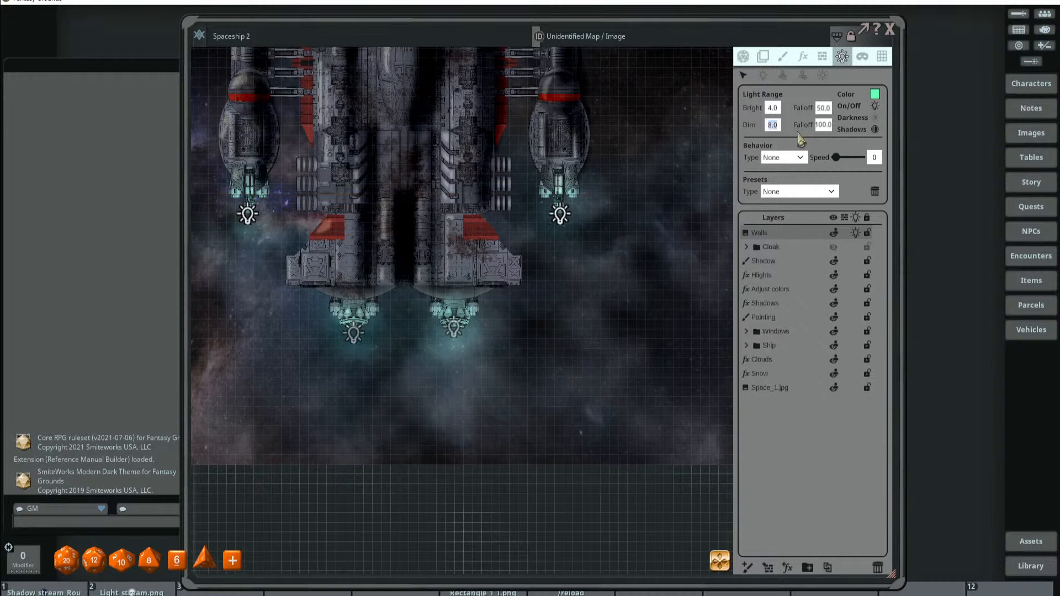
left_click(777, 109)
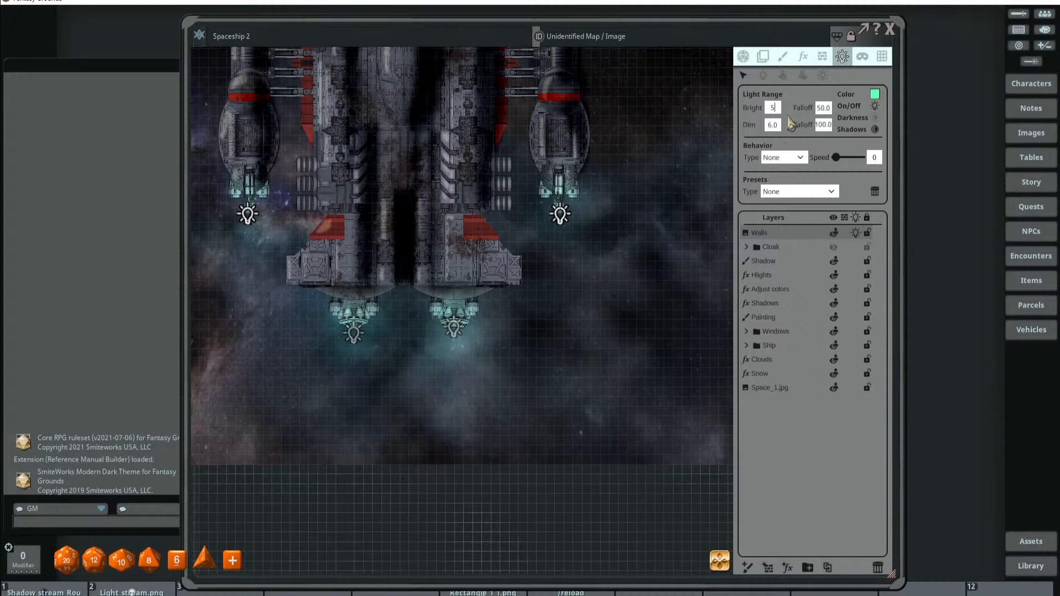
key("Return")
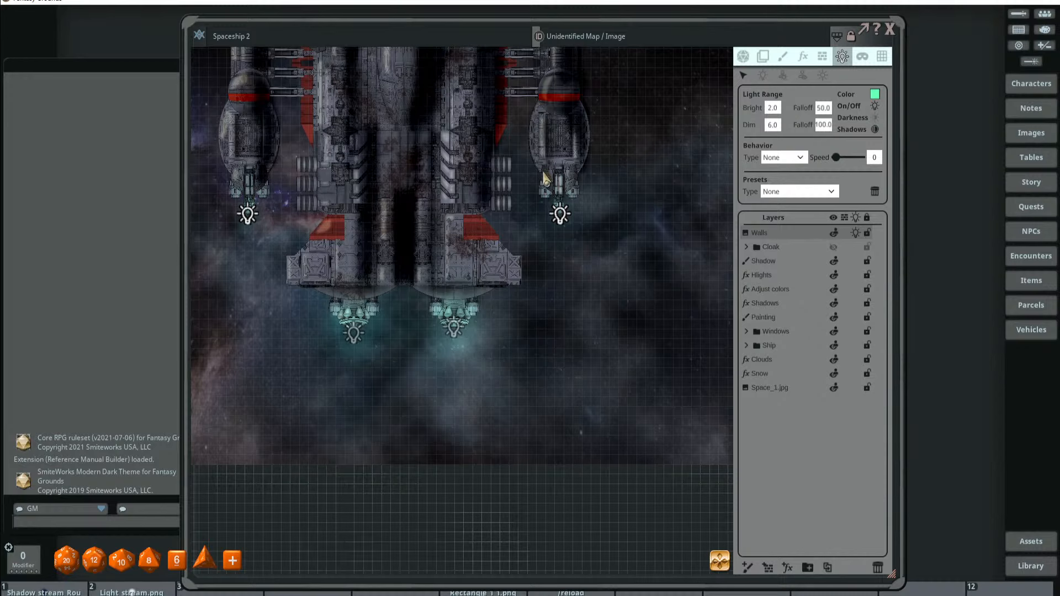
Nudge the right side-pod light slightly farther behind its exhaust and check the left pod's light
left_click_drag(514, 182, 607, 160)
scroll(605, 162, "up", 4)
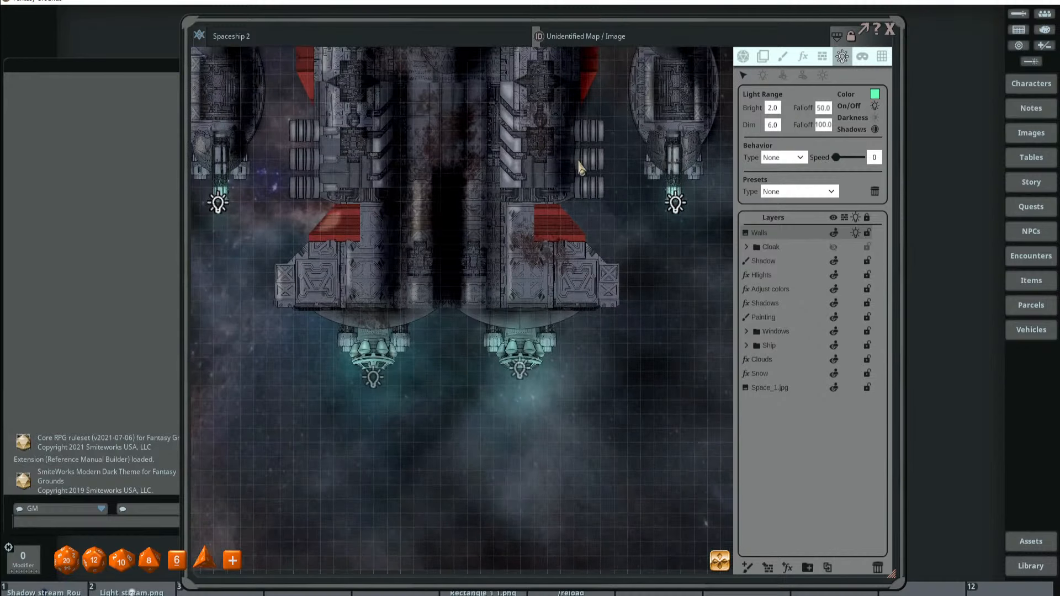
left_click(677, 206)
left_click_drag(675, 209, 674, 213)
left_click_drag(426, 182, 562, 174)
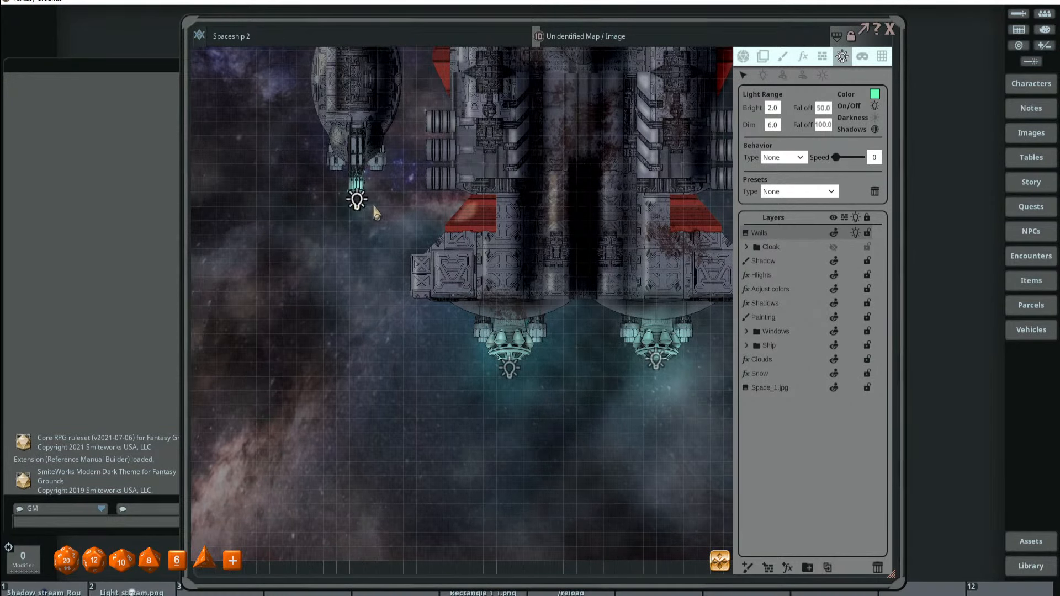
Examine the four engine lights across the whole ship and around its stern
scroll(478, 220, "down", 3)
left_click_drag(571, 235, 508, 291)
scroll(533, 276, "down", 5)
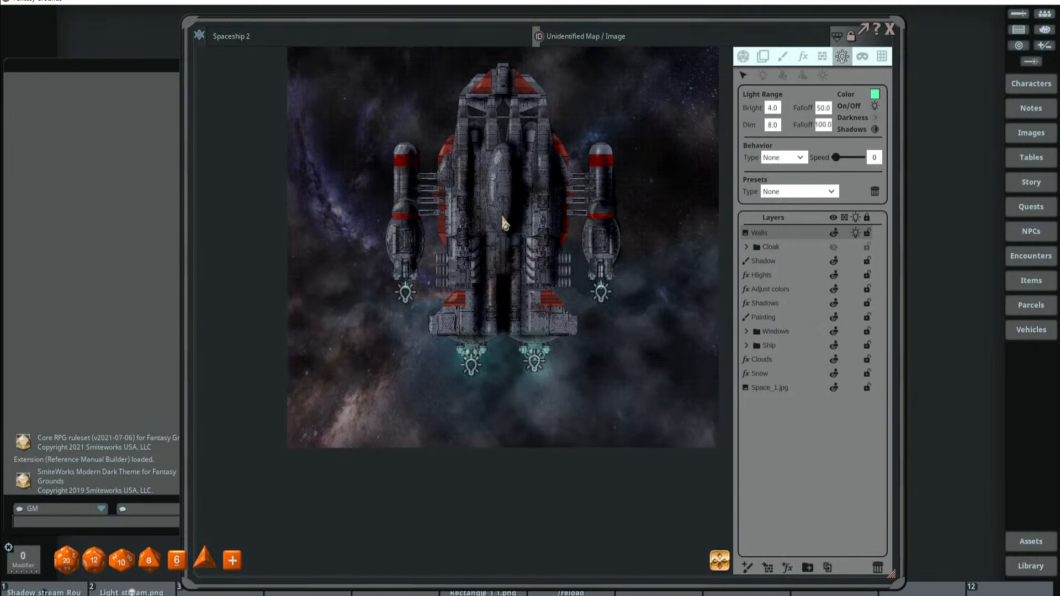
scroll(536, 259, "up", 2)
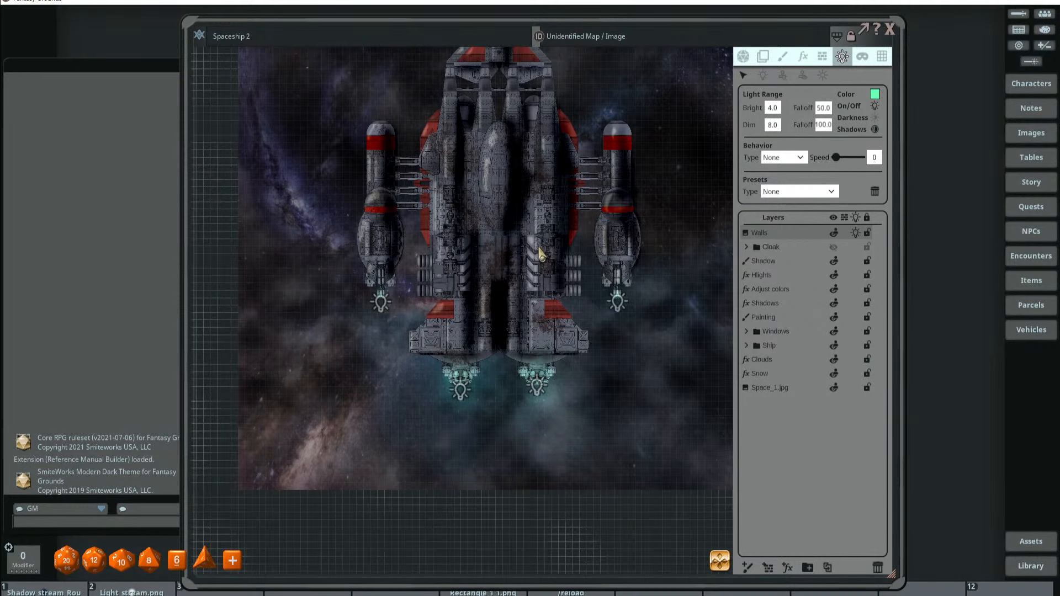
scroll(563, 207, "down", 2)
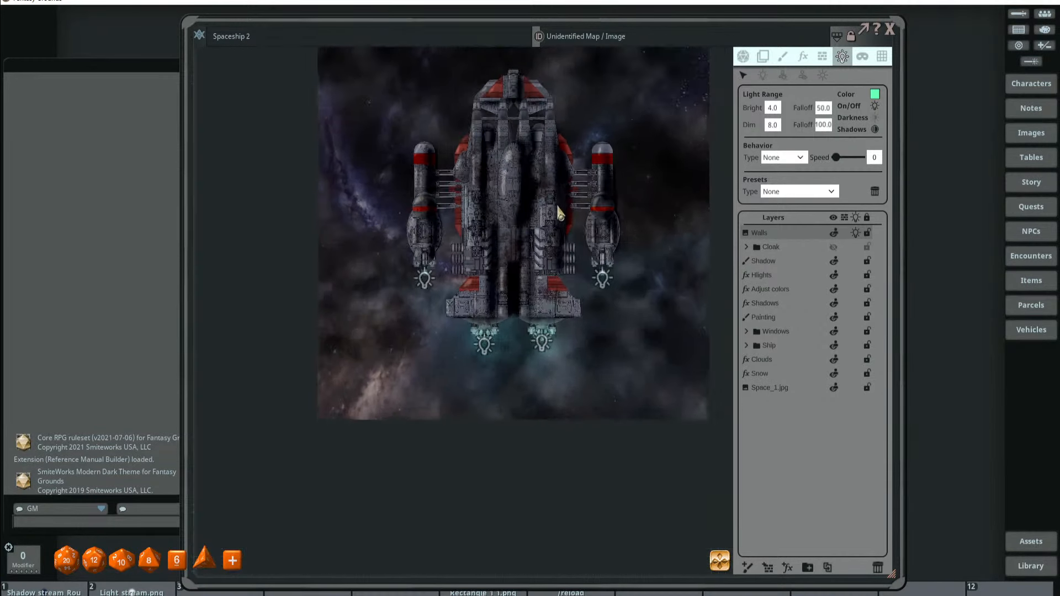
scroll(585, 249, "up", 3)
left_click_drag(480, 240, 510, 207)
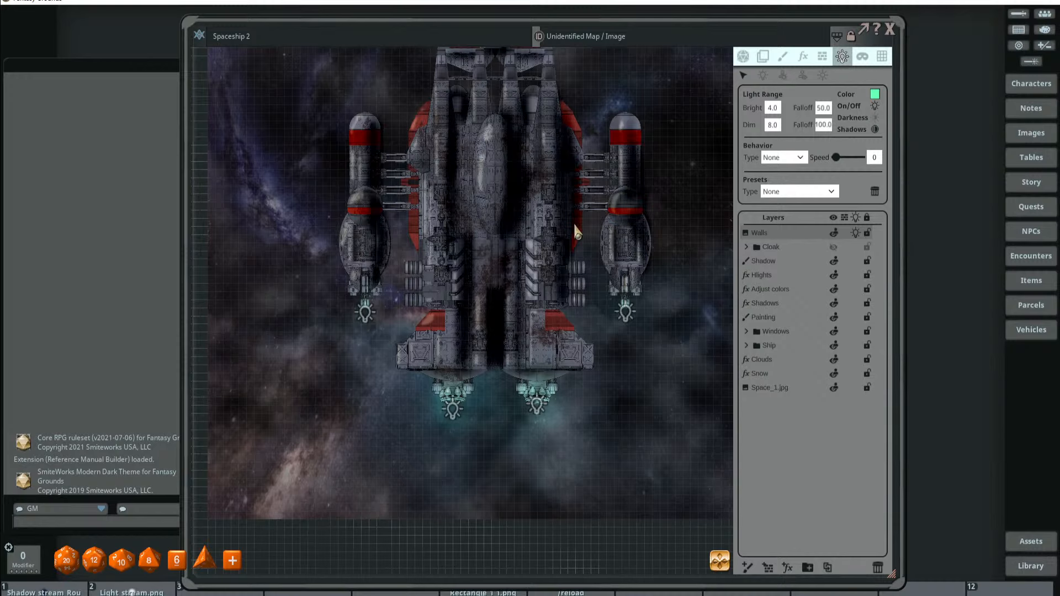
scroll(573, 223, "down", 1)
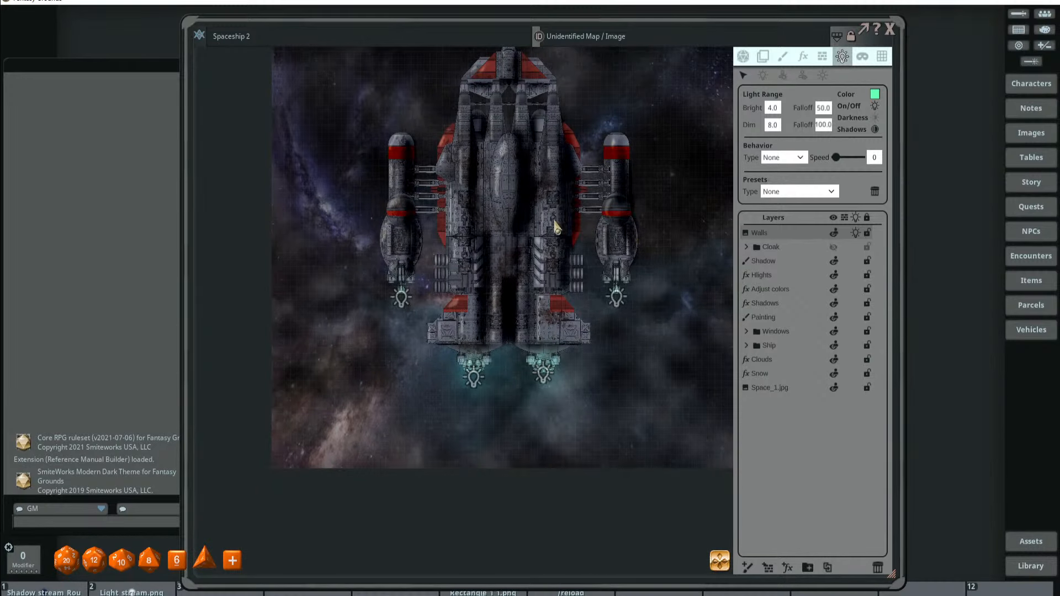
left_click_drag(546, 243, 537, 204)
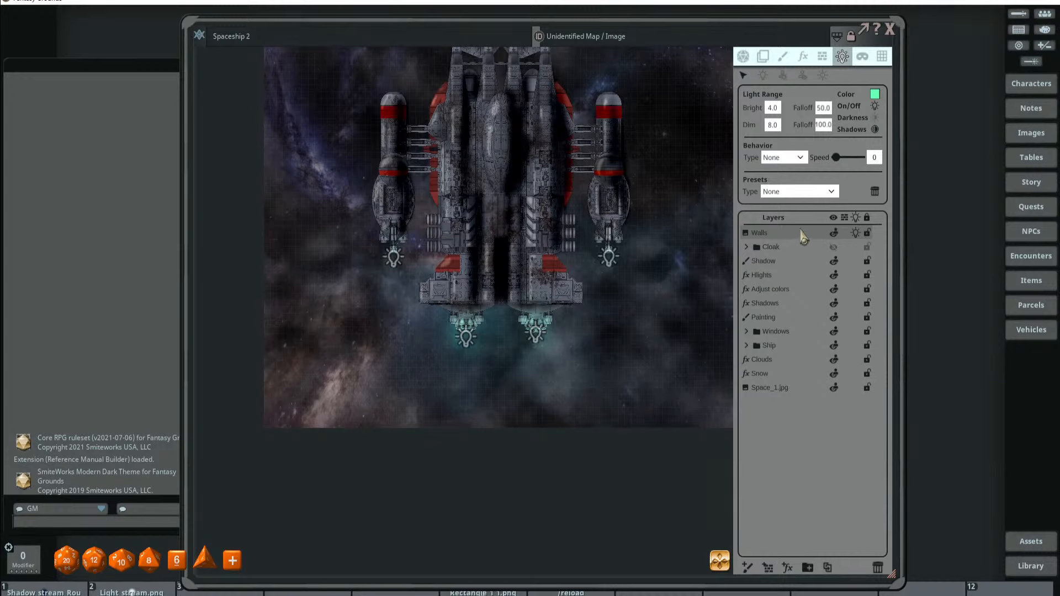
scroll(539, 298, "up", 2)
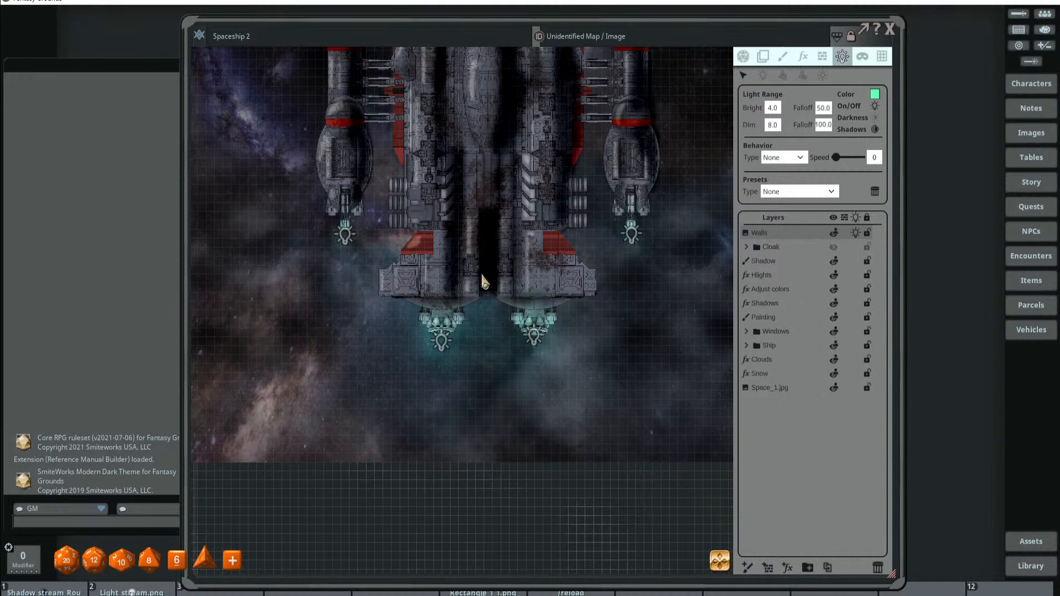
scroll(552, 286, "up", 2)
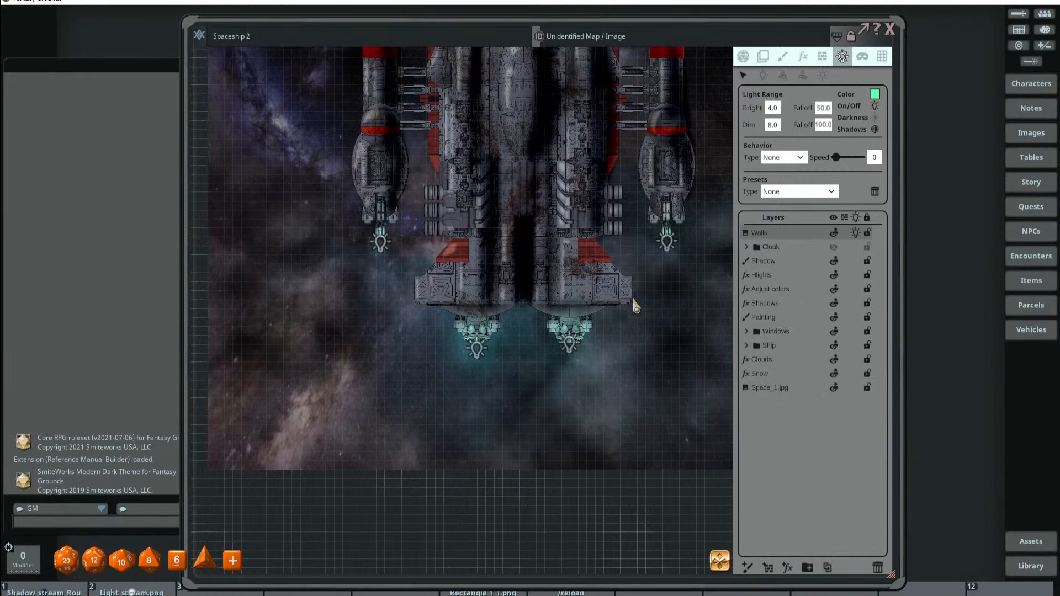
Switch to line-of-sight occluder editing and frame the exhausts of the two main engines
left_click(823, 55)
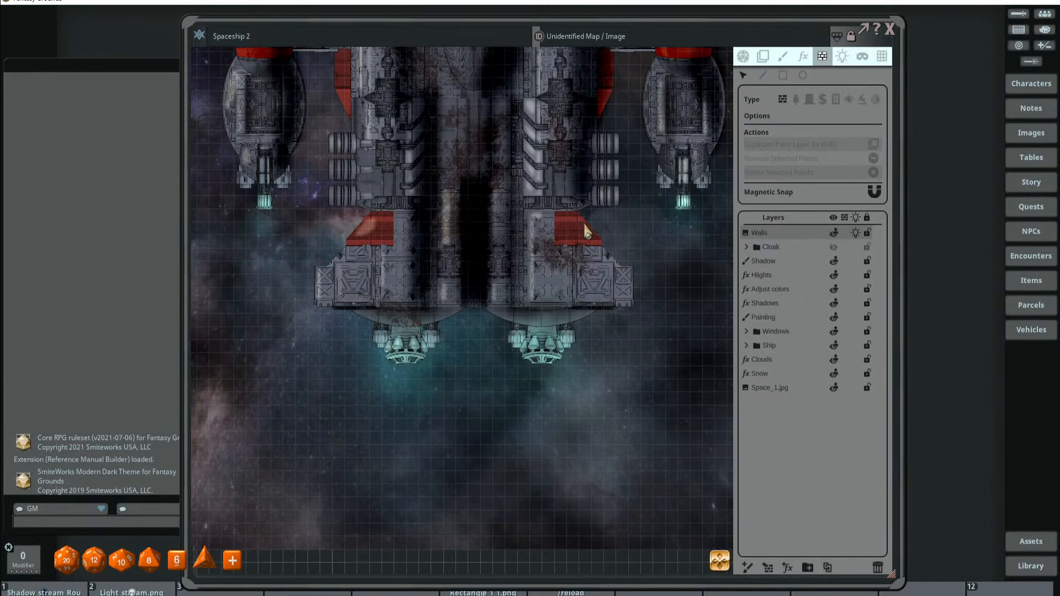
scroll(594, 238, "up", 2)
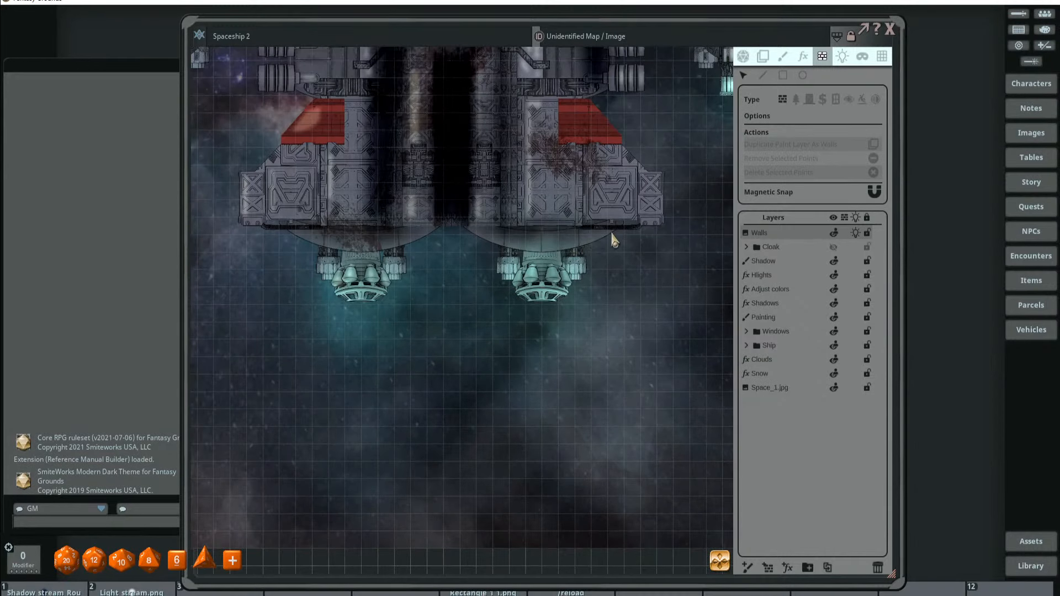
scroll(609, 239, "down", 2)
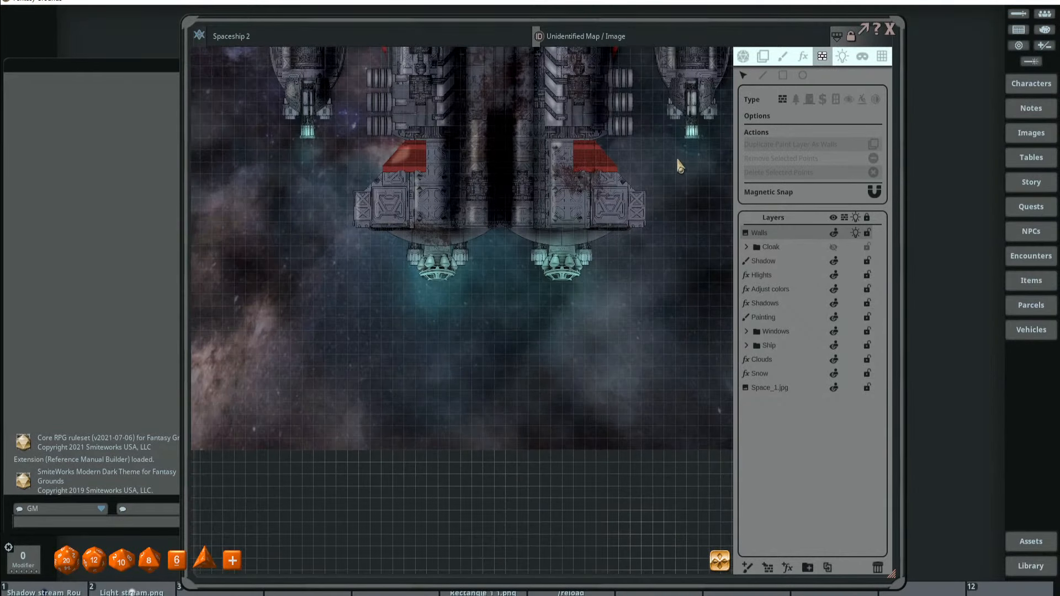
scroll(635, 239, "up", 1)
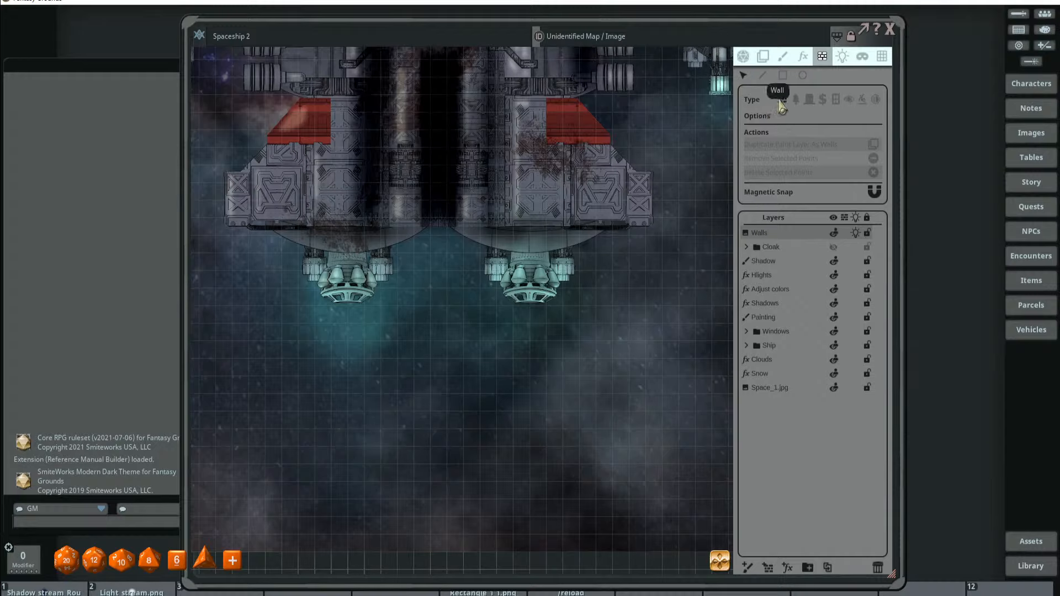
Try a closed five-point area occluder flaring out behind the right main engine's exhaust
left_click(877, 103)
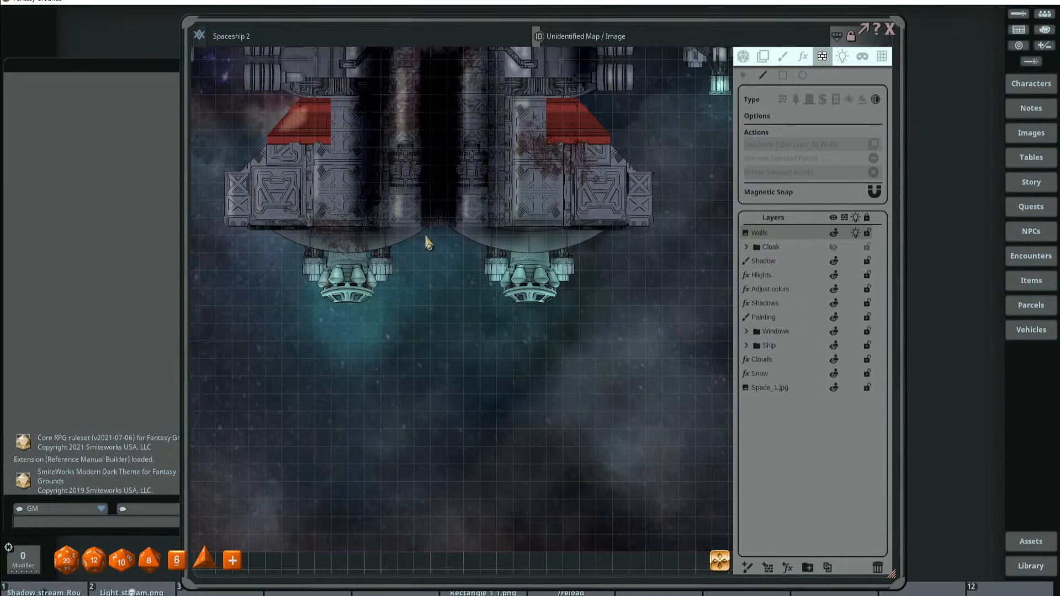
scroll(485, 213, "up", 5)
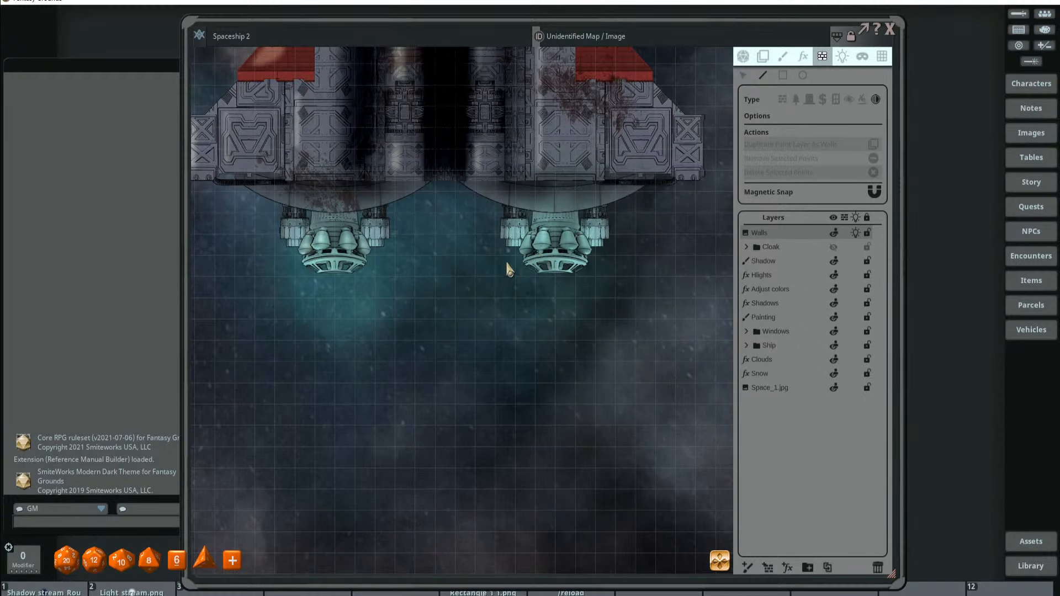
left_click(615, 298)
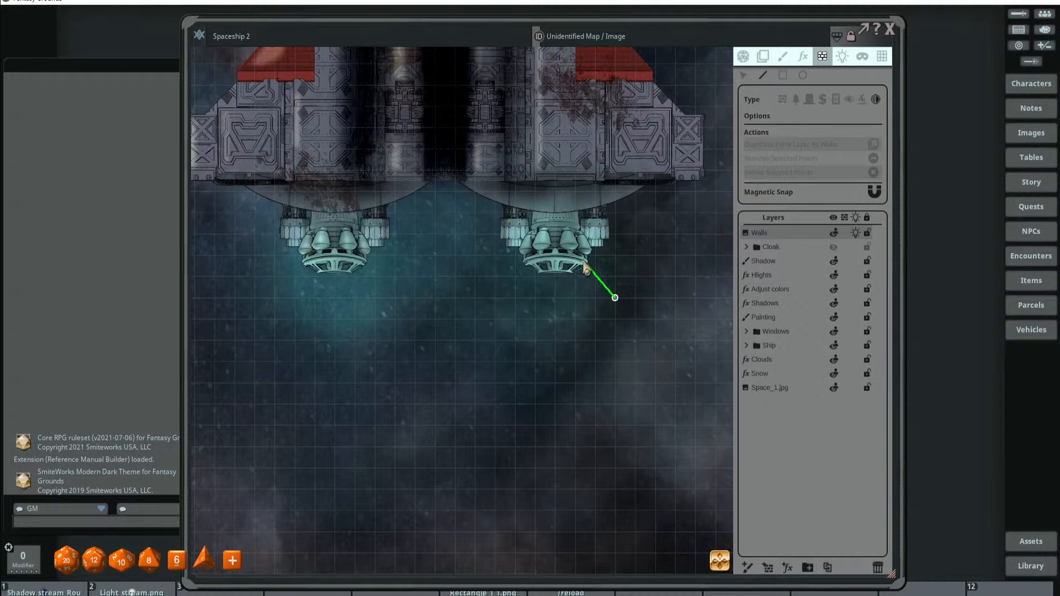
left_click(584, 260)
left_click(555, 256)
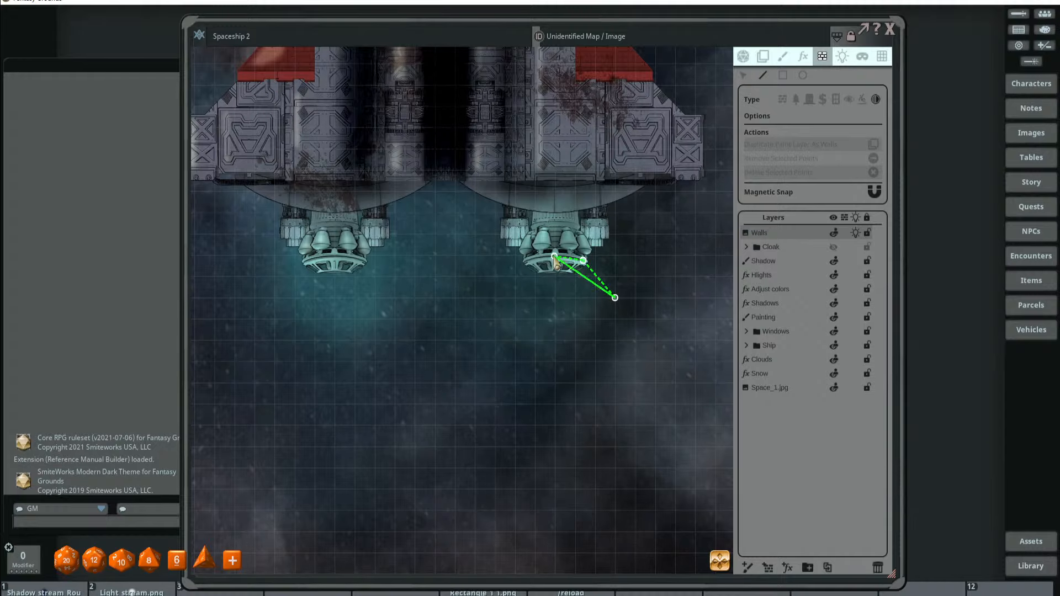
left_click(523, 262)
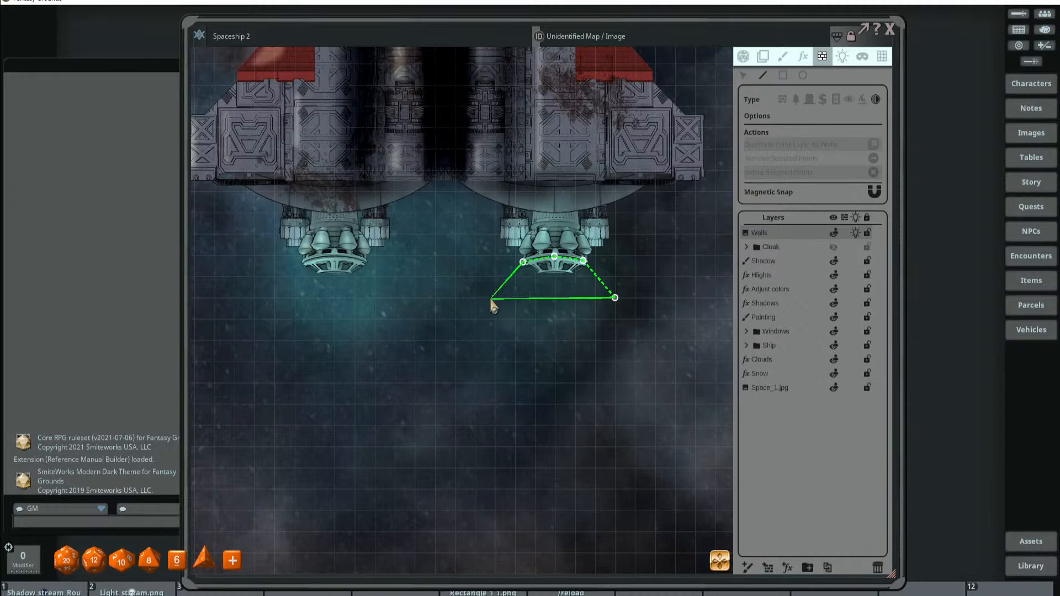
double_click(492, 299)
scroll(599, 279, "up", 1)
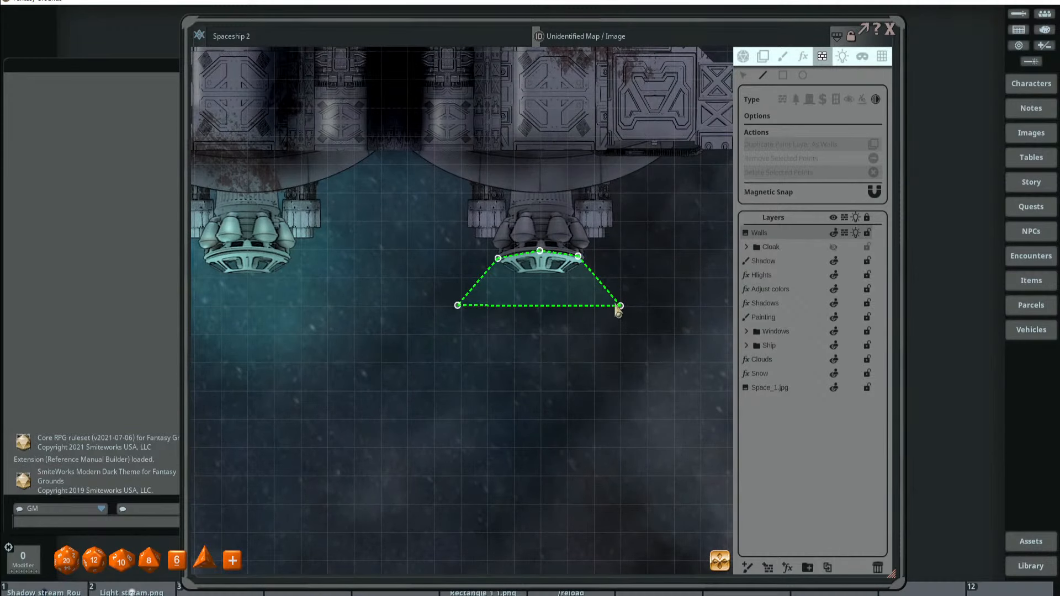
scroll(642, 243, "down", 2)
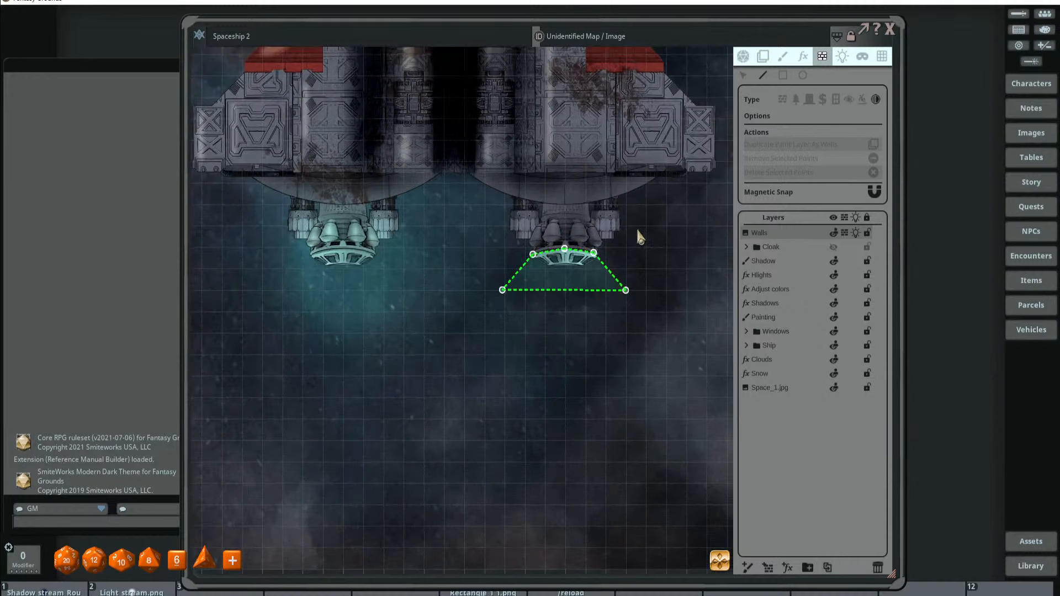
Delete the closed area occluder behind the right main engine
left_click(744, 75)
left_click(594, 254)
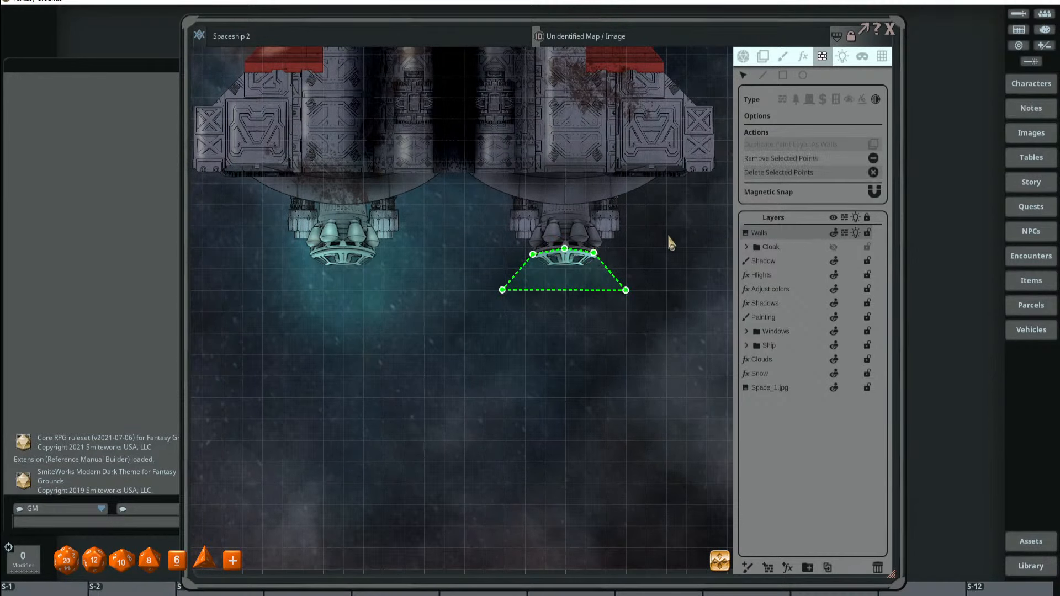
key("Delete")
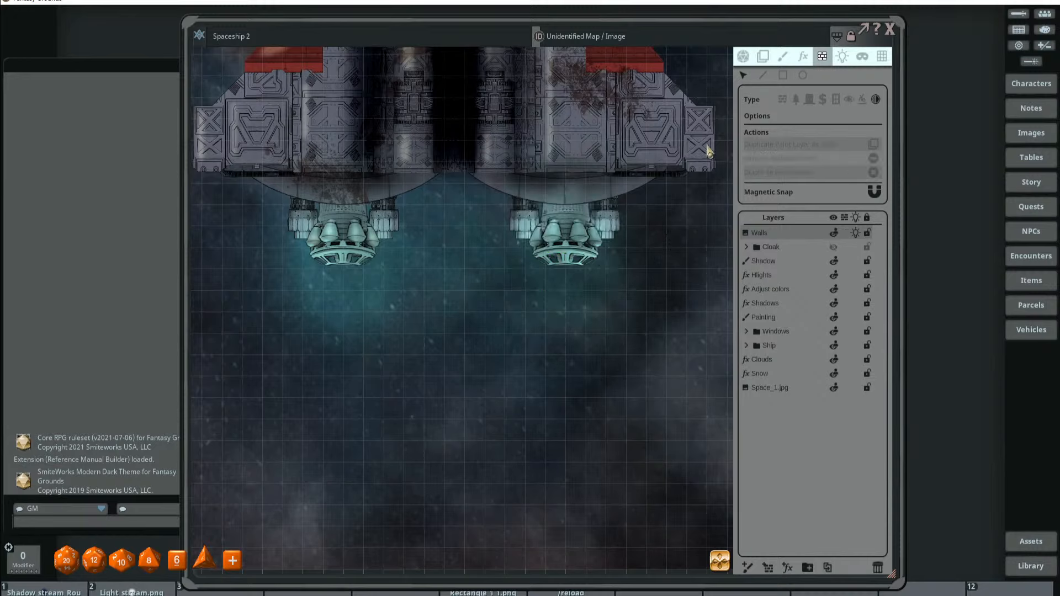
Draw an open seven-point Wall occluder arching over the right main engine's nozzle and flaring outward behind it
left_click(764, 76)
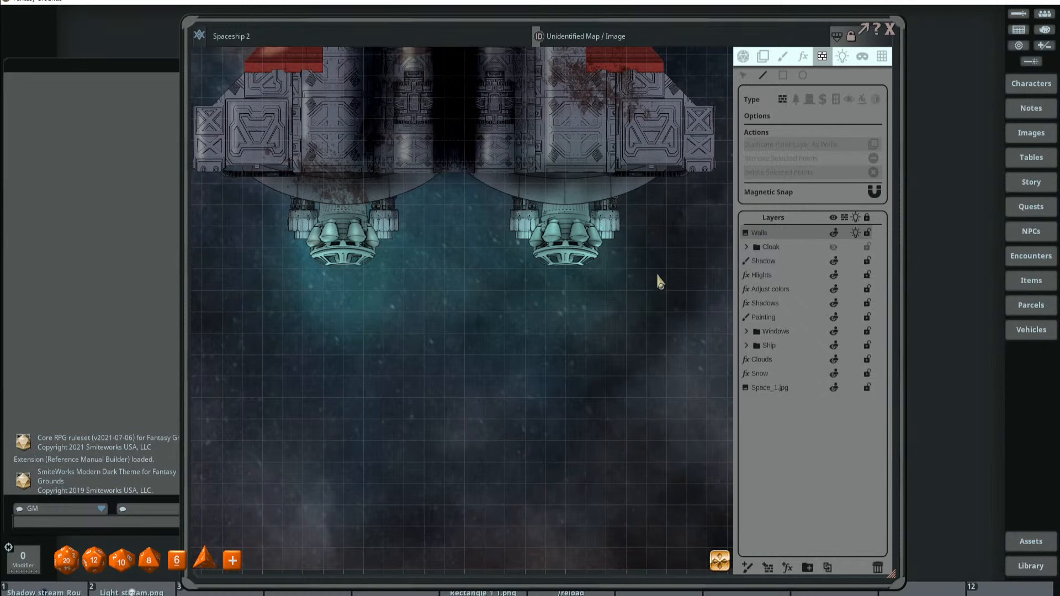
scroll(657, 277, "up", 2)
left_click(618, 298)
left_click(590, 265)
left_click(537, 239)
left_click(495, 246)
left_click(481, 267)
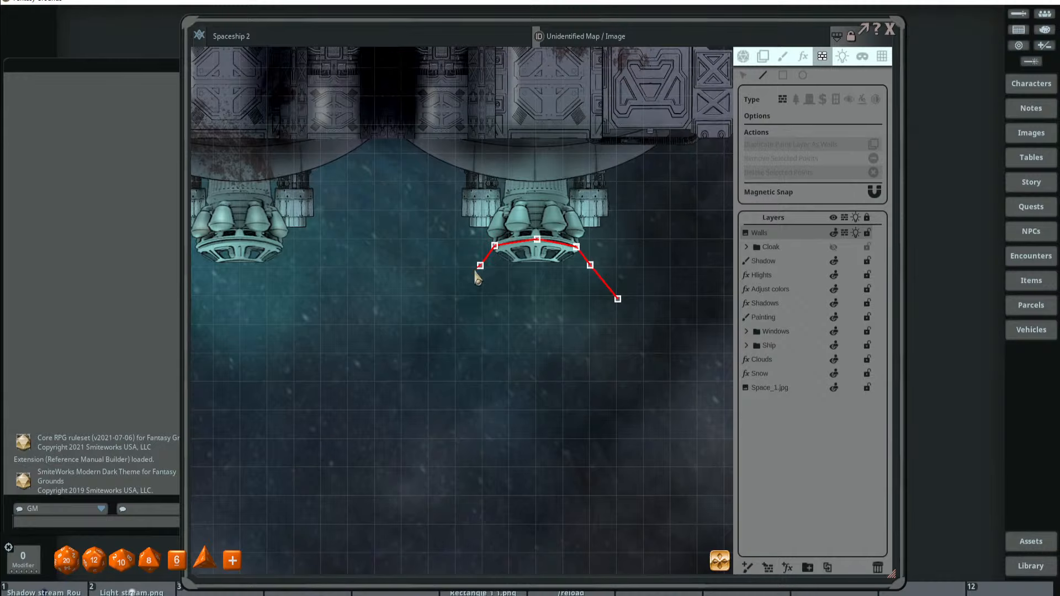
left_click(454, 297)
Stretch both free ends of the right engine's wall farther behind the ship to lengthen its sides
scroll(560, 280, "down", 4)
scroll(575, 292, "down", 5)
scroll(597, 247, "up", 5)
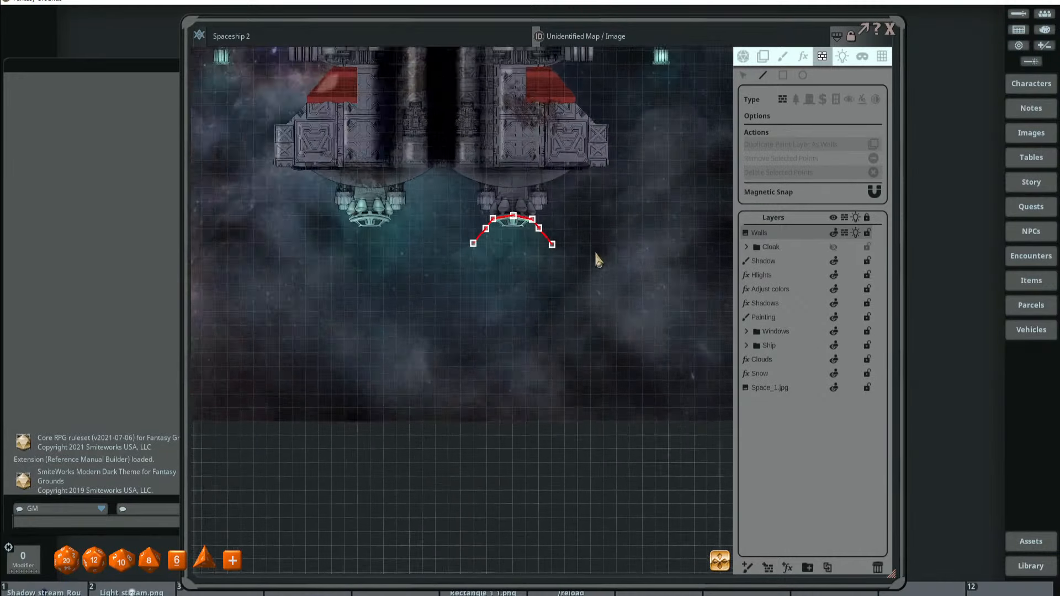
scroll(555, 283, "up", 3)
left_click(743, 76)
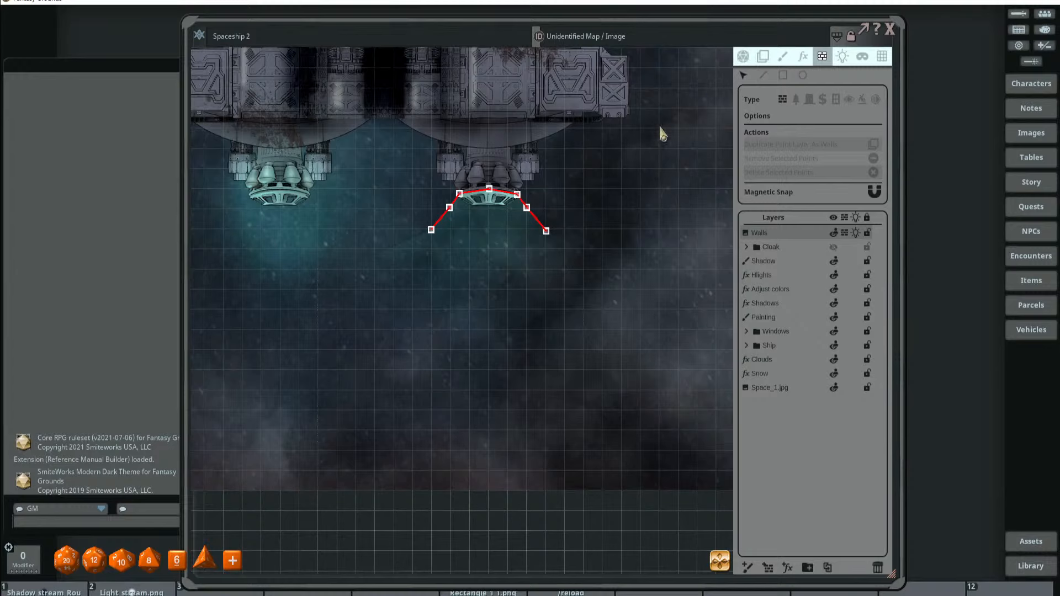
left_click_drag(432, 233, 412, 273)
left_click_drag(546, 231, 564, 280)
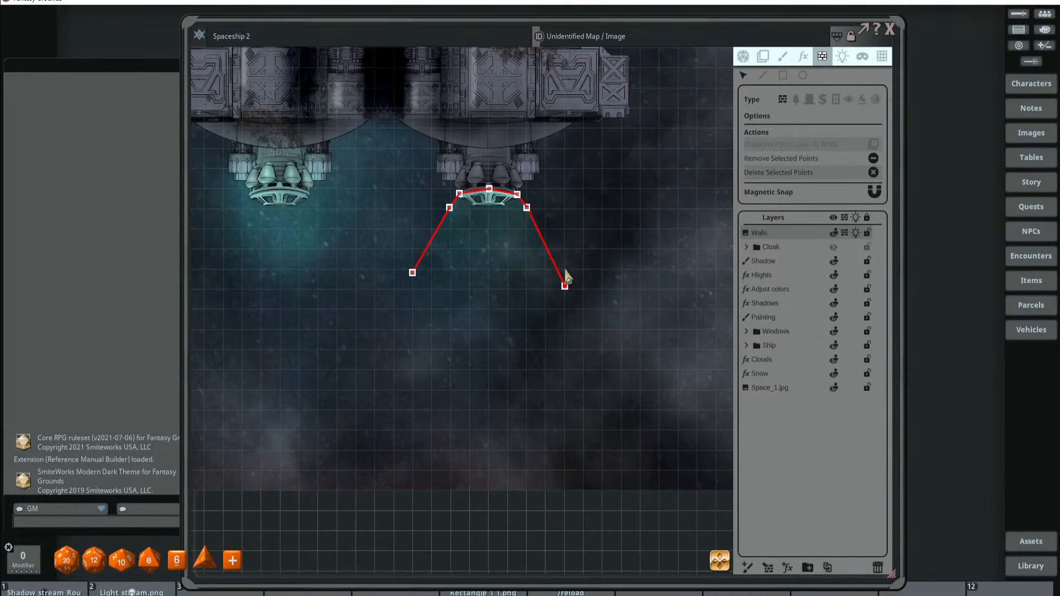
Leave occluder editing and compare the right main engine's light cone with the left engine's glow
scroll(478, 256, "down", 2)
left_click(743, 56)
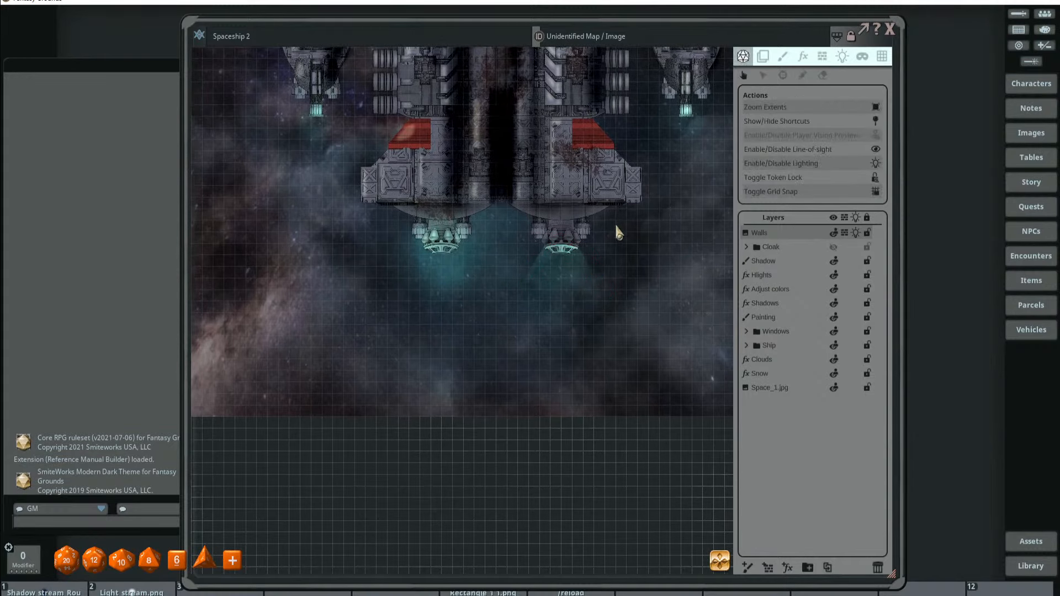
scroll(635, 254, "up", 3)
scroll(624, 280, "up", 2)
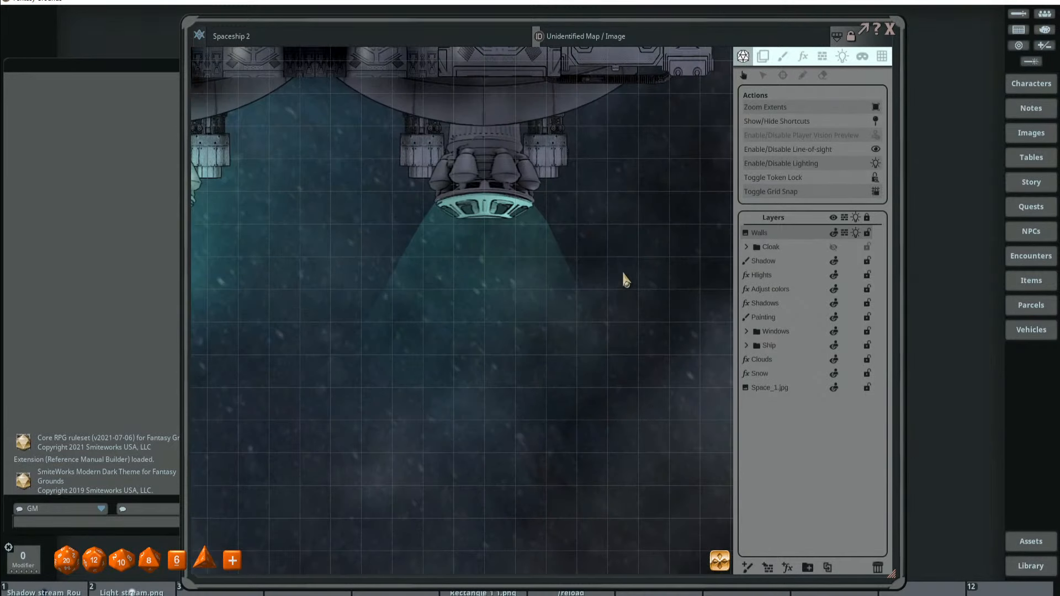
scroll(625, 280, "down", 5)
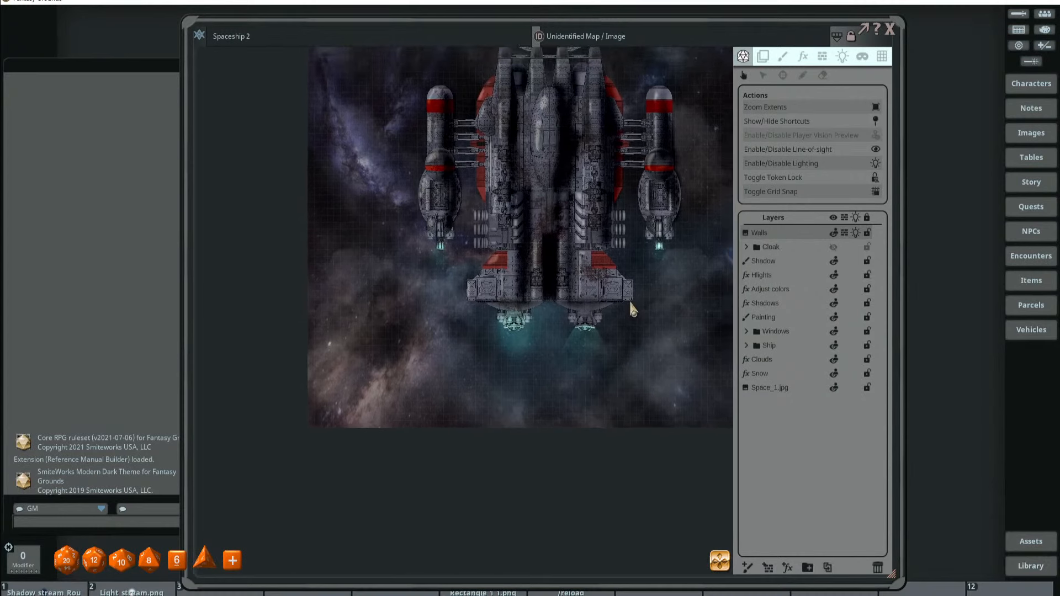
left_click_drag(639, 301, 612, 296)
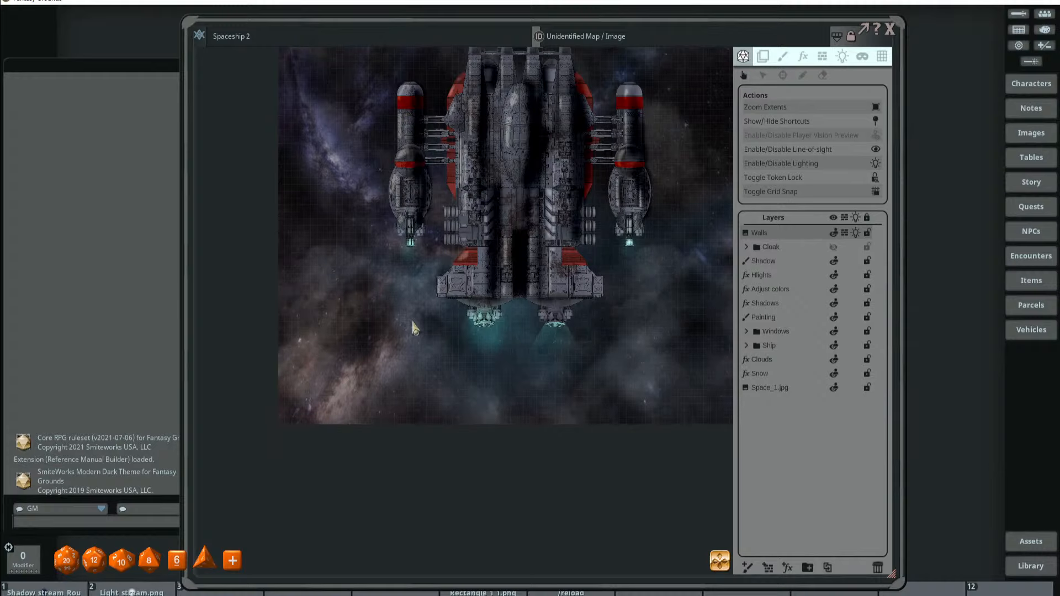
scroll(415, 329, "up", 5)
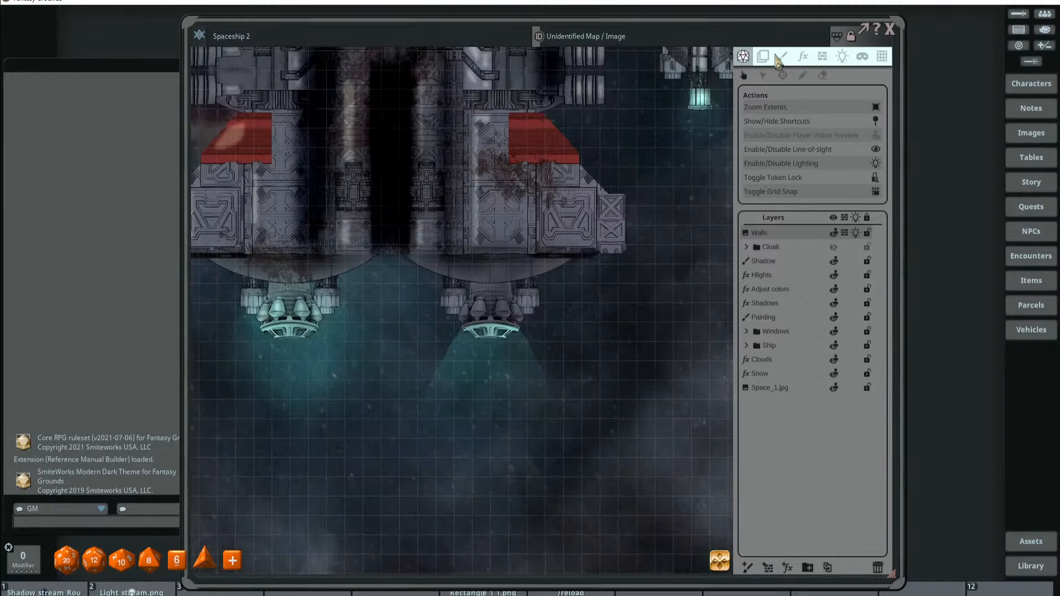
Remove the two intermediate side points from the right engine's wall so each side runs straight
left_click(822, 56)
scroll(511, 323, "up", 2)
left_click_drag(543, 345, 540, 349)
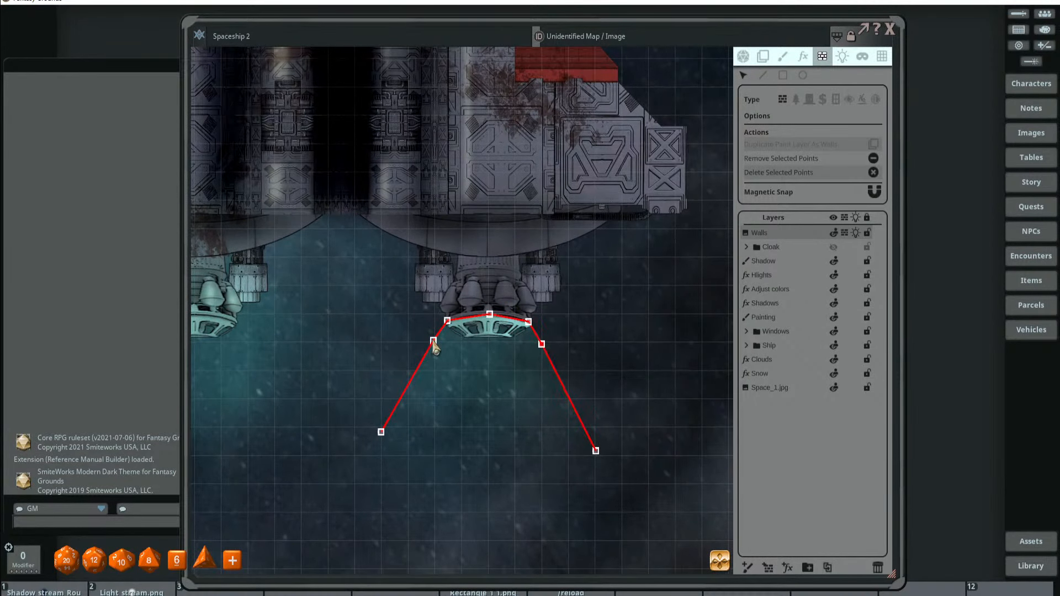
left_click(873, 158)
left_click(873, 158)
scroll(509, 292, "up", 1)
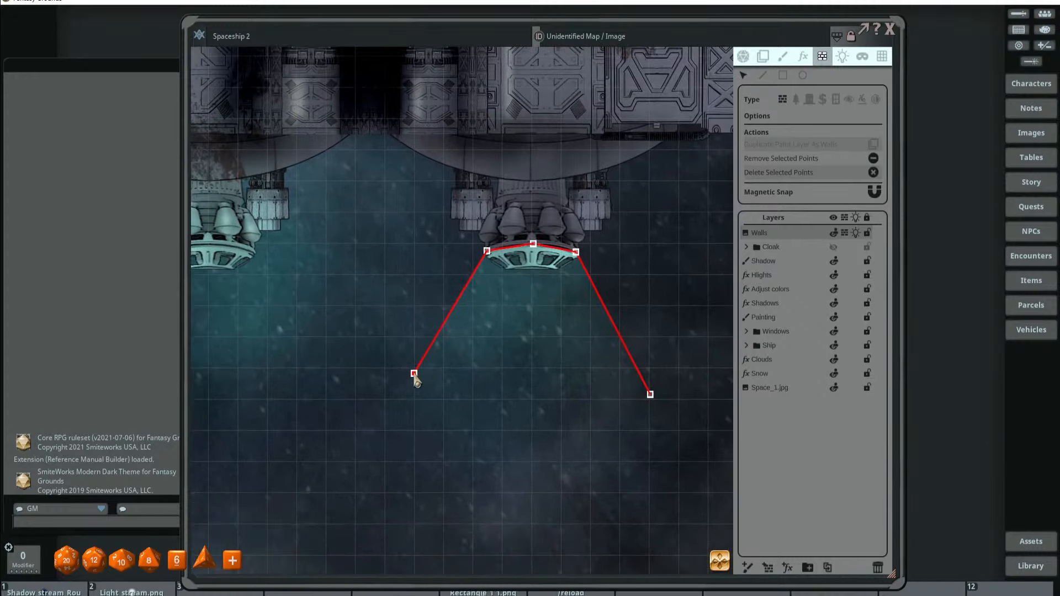
Move both free ends of the right engine's wall slightly farther aft to even out its two sides
left_click_drag(414, 375, 416, 398)
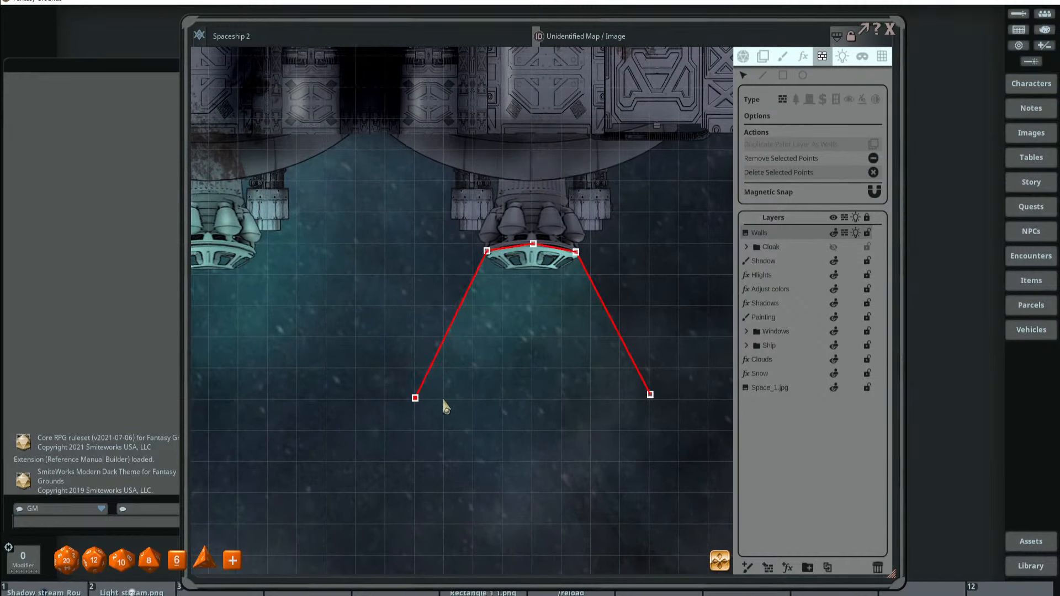
left_click_drag(647, 397, 649, 406)
scroll(552, 359, "down", 2)
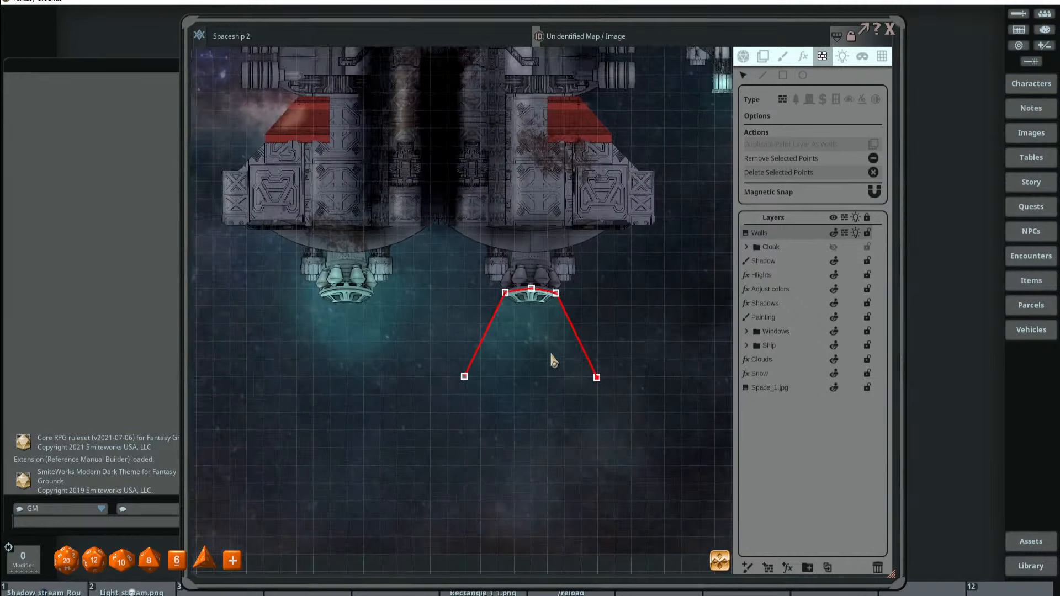
Draw a matching five-point open wall over the left main engine's nozzle, with sides flaring outward behind it
left_click_drag(456, 336, 512, 343)
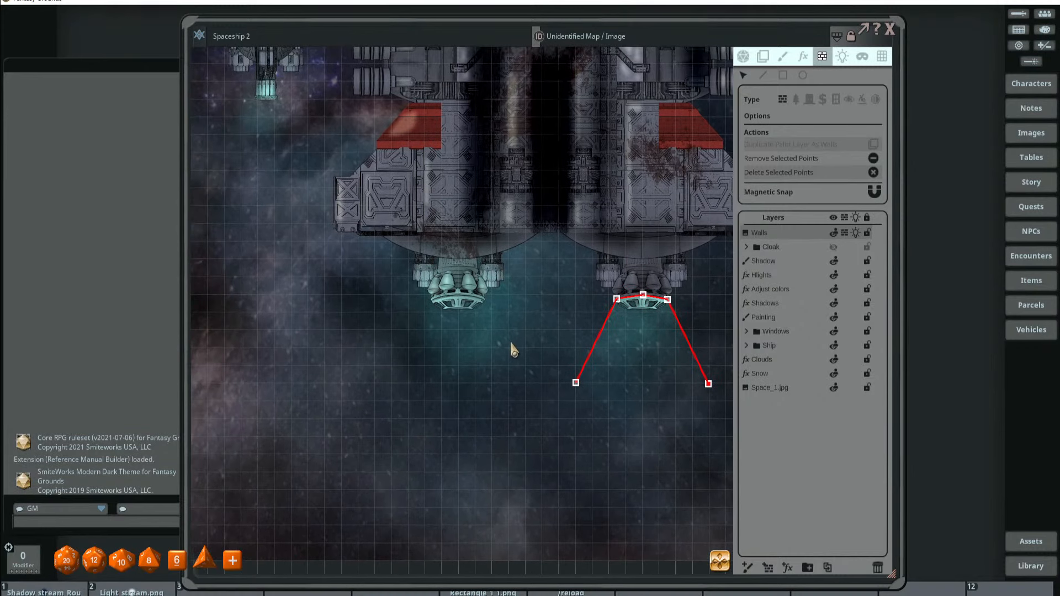
left_click(764, 75)
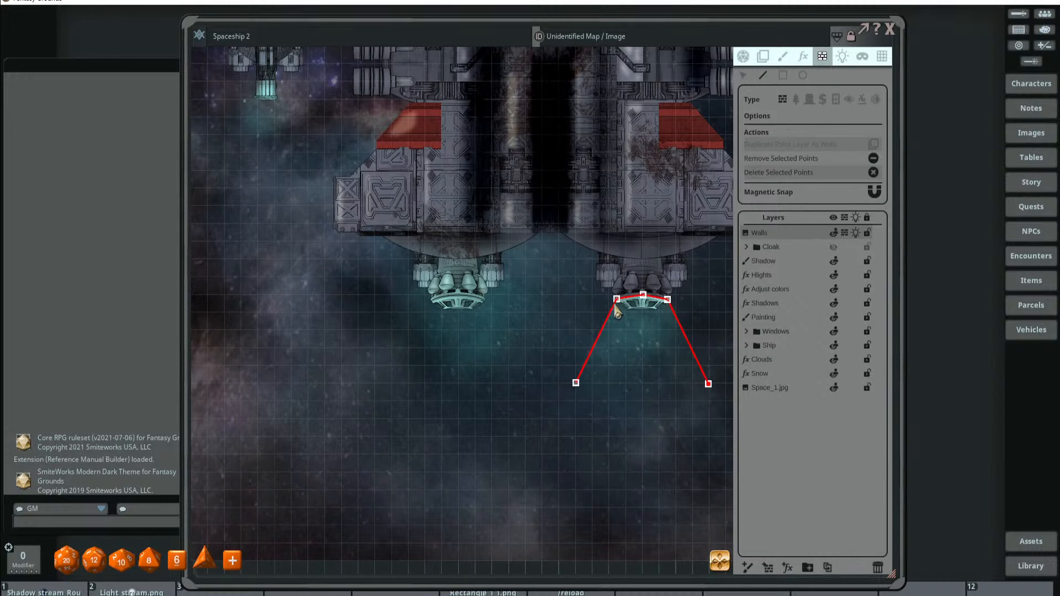
scroll(513, 369, "up", 1)
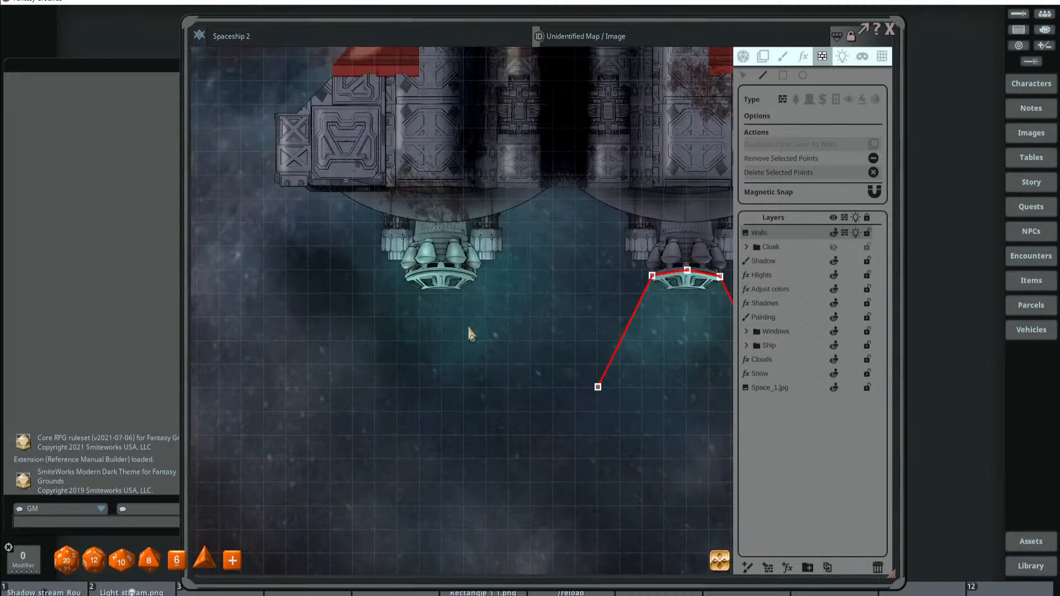
left_click(531, 389)
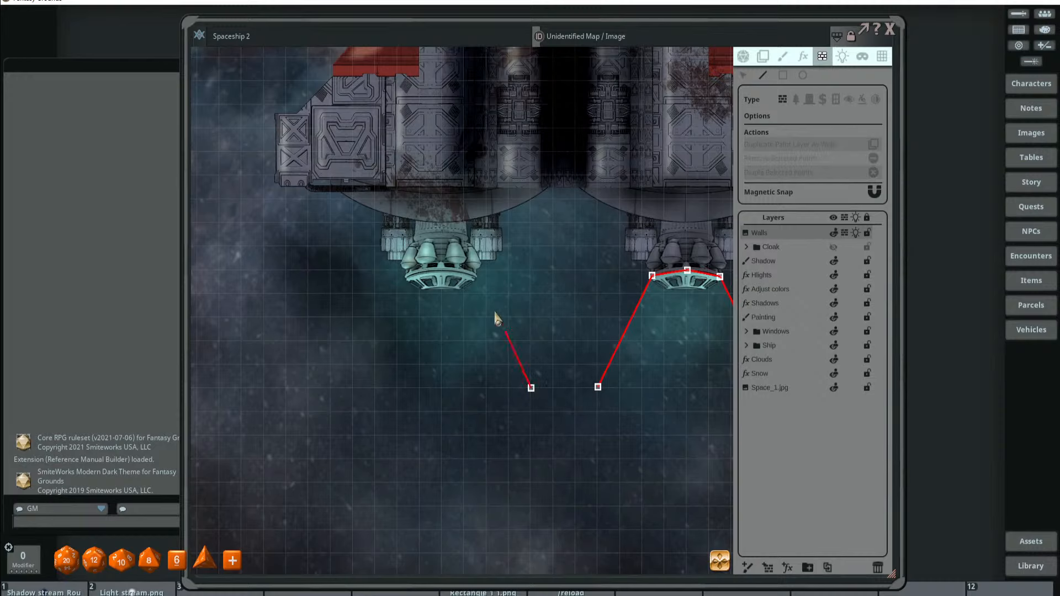
left_click(475, 277)
left_click(440, 271)
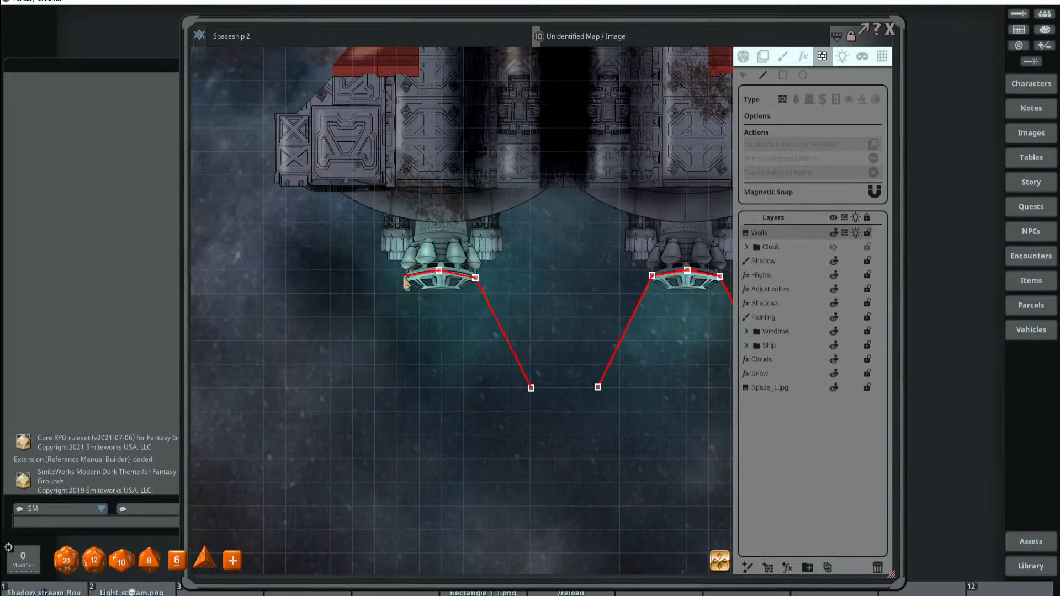
left_click(405, 276)
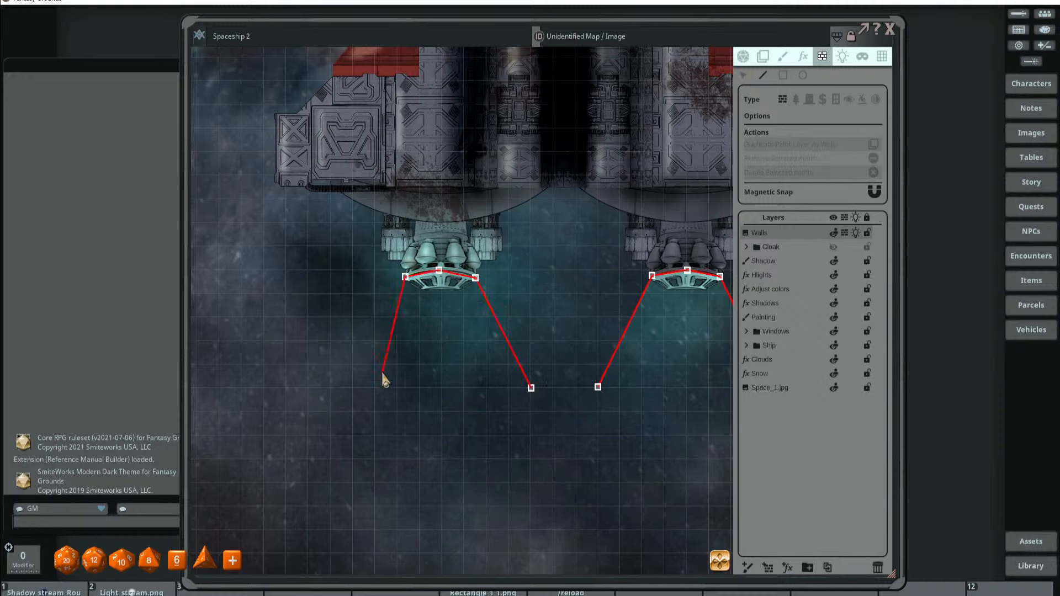
double_click(352, 388)
Draw a four-point open wall over the right outer pod's nozzle, with both sides flaring outward behind it
scroll(442, 419, "down", 8)
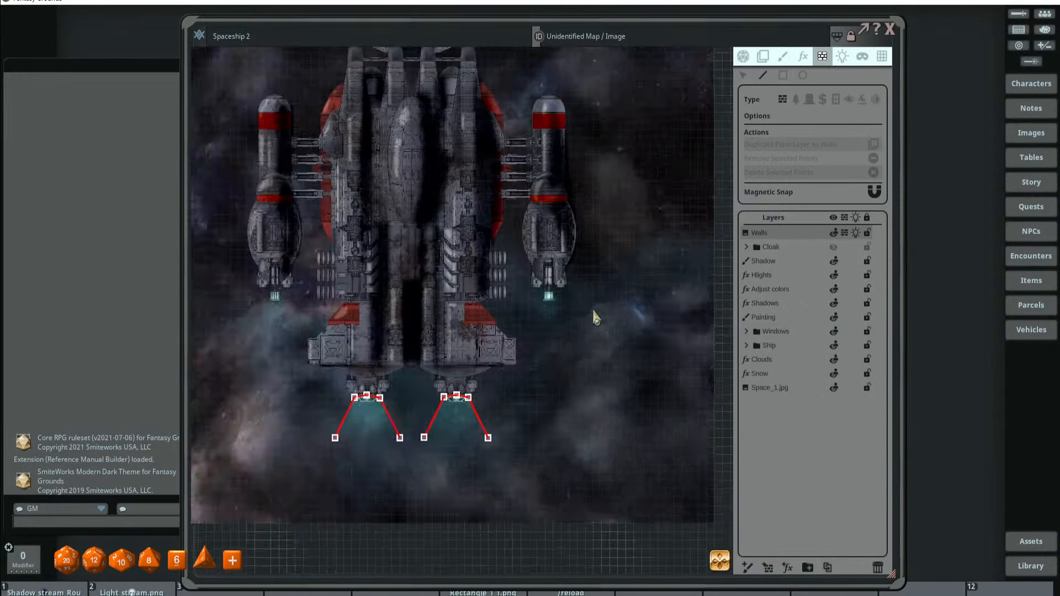
scroll(595, 319, "up", 10)
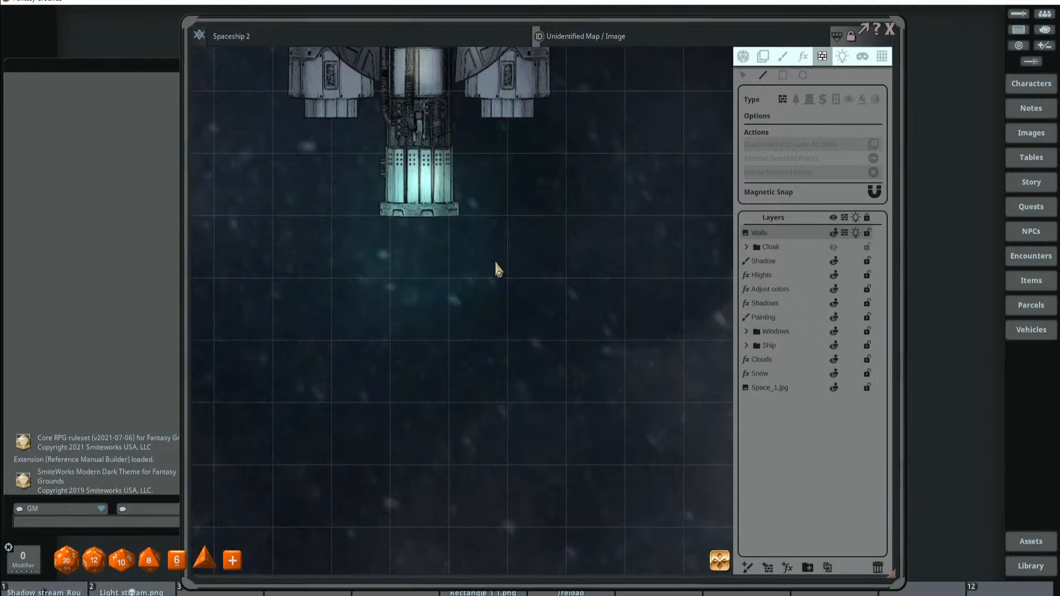
scroll(498, 270, "down", 3)
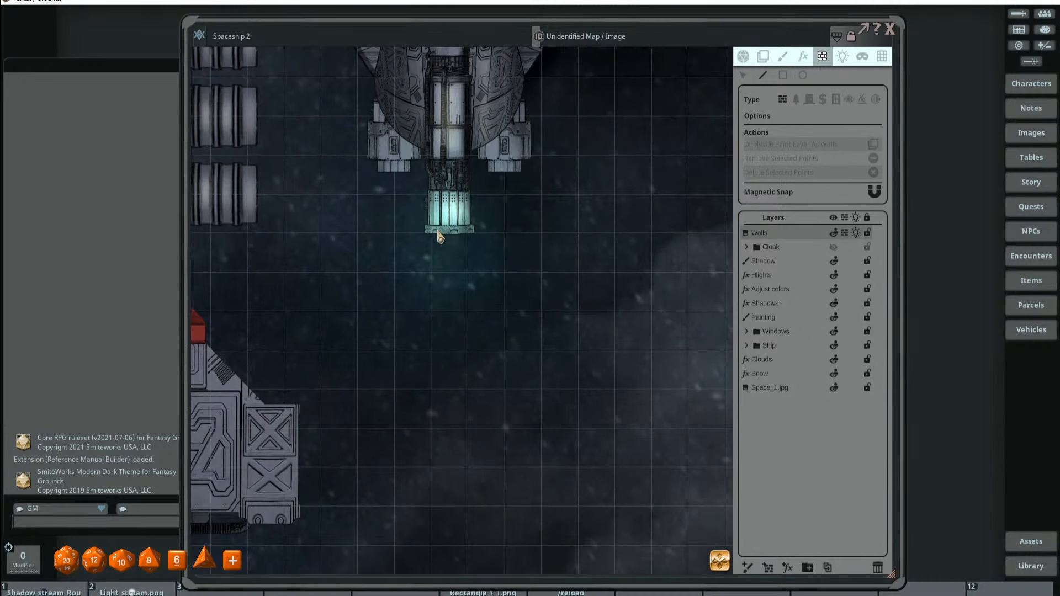
left_click(542, 312)
left_click(474, 234)
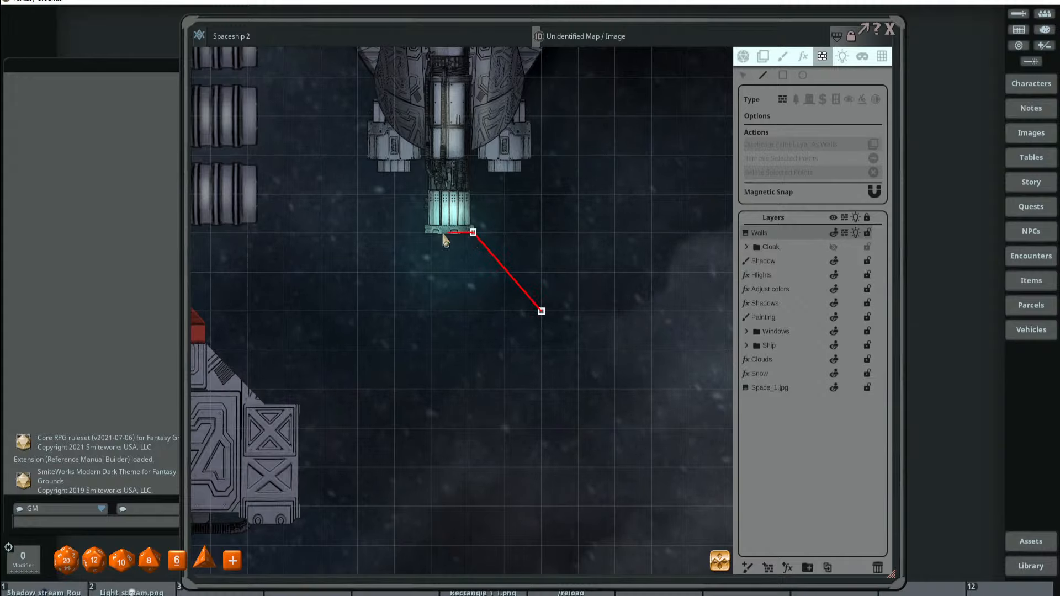
left_click(425, 232)
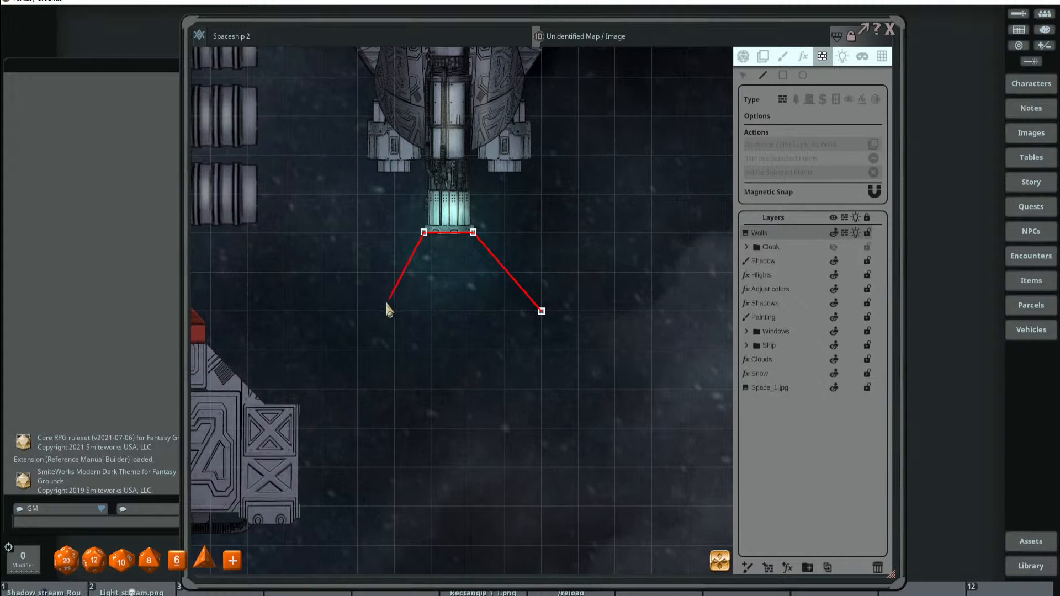
left_click(357, 311)
Draw a matching four-point flared open wall over the left outer pod's nozzle
scroll(472, 353, "down", 3)
left_click_drag(316, 331, 500, 311)
scroll(531, 331, "down", 3)
scroll(503, 316, "up", 3)
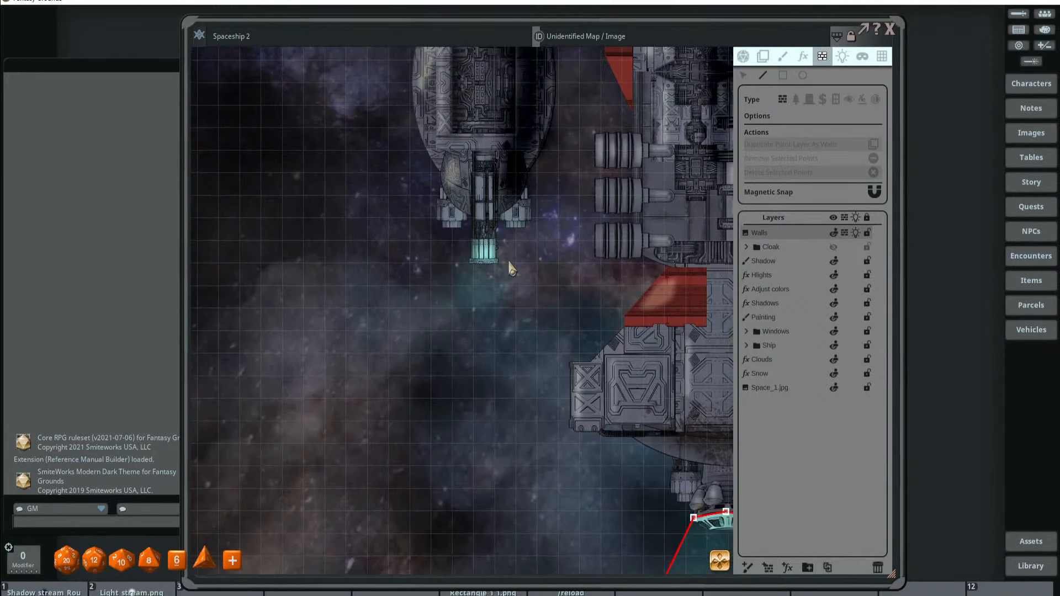
scroll(529, 315, "up", 1)
left_click(543, 303)
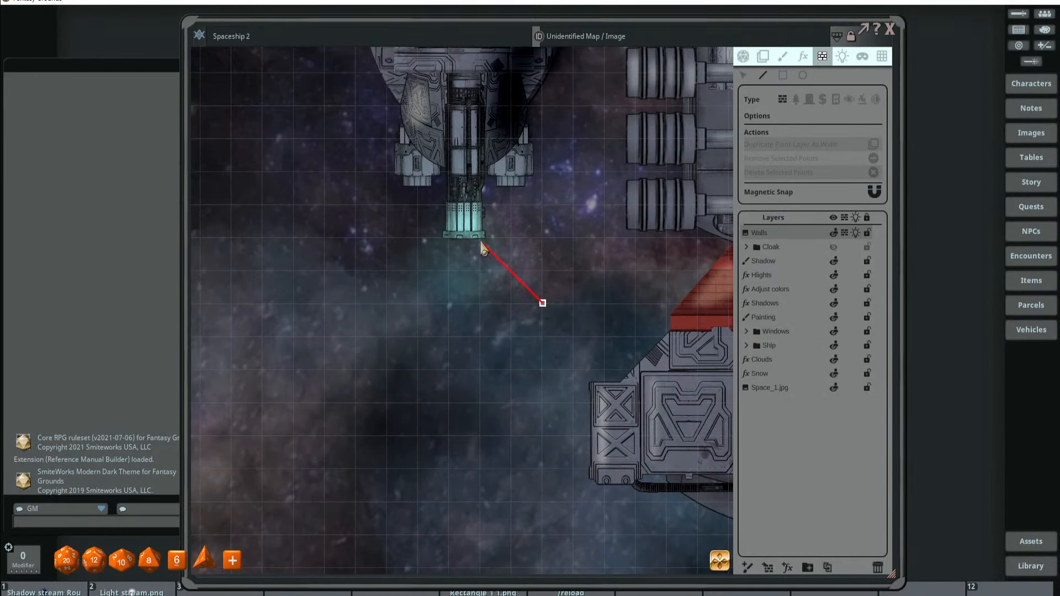
left_click(484, 238)
left_click(386, 304)
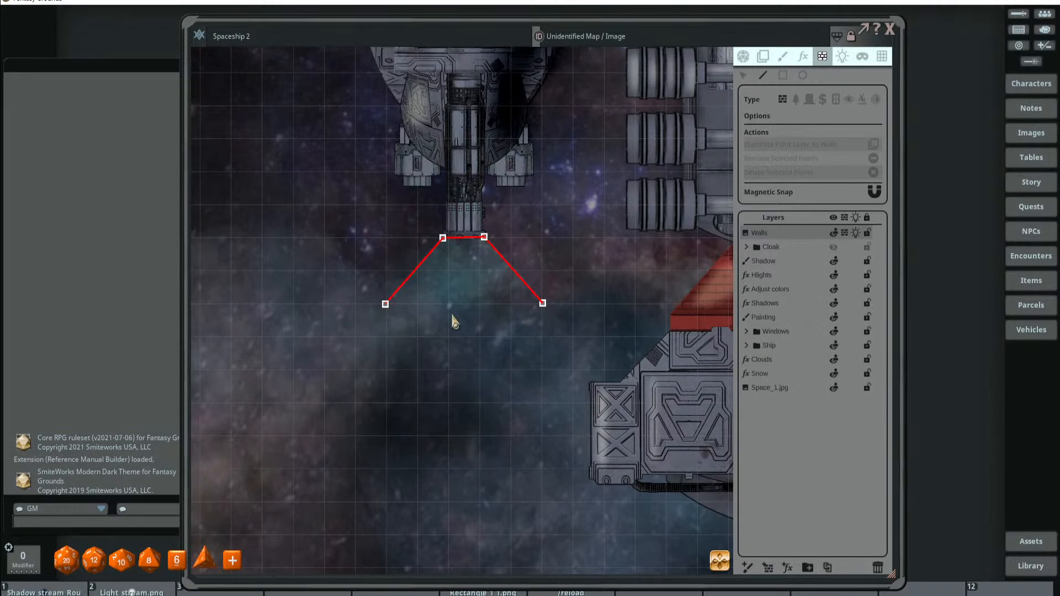
Leave occluder editing and examine the light cones behind all four engines
scroll(454, 322, "down", 5)
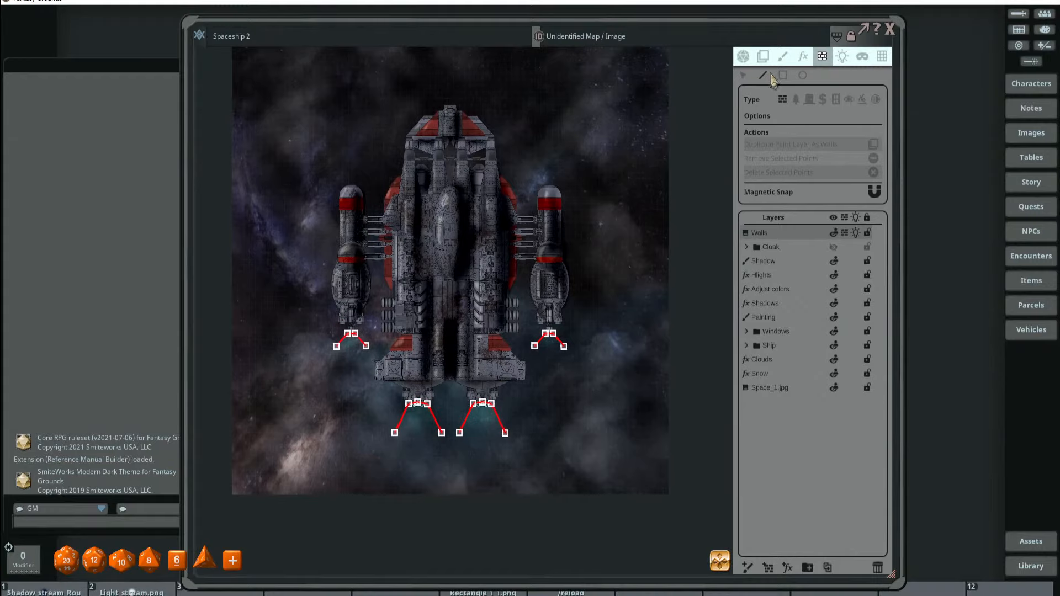
left_click(743, 75)
left_click(743, 57)
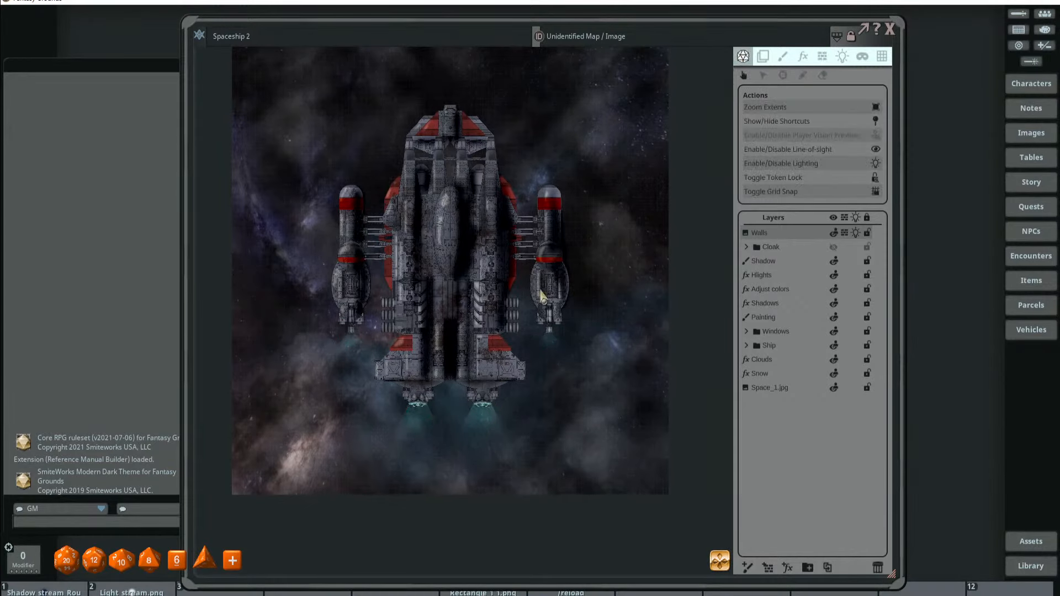
scroll(552, 353, "up", 4)
scroll(554, 353, "down", 4)
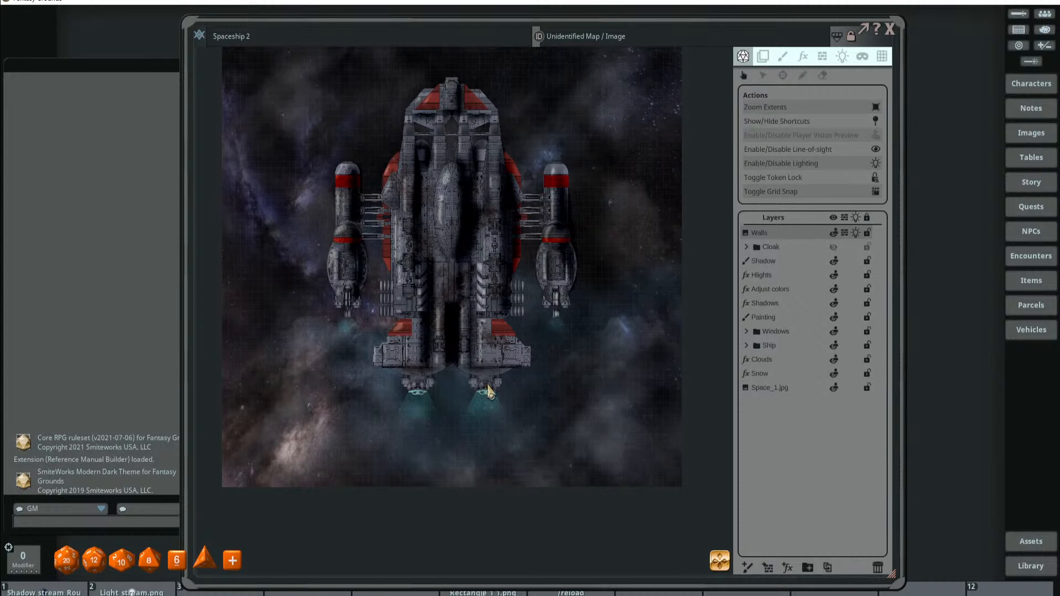
left_click_drag(504, 394, 488, 381)
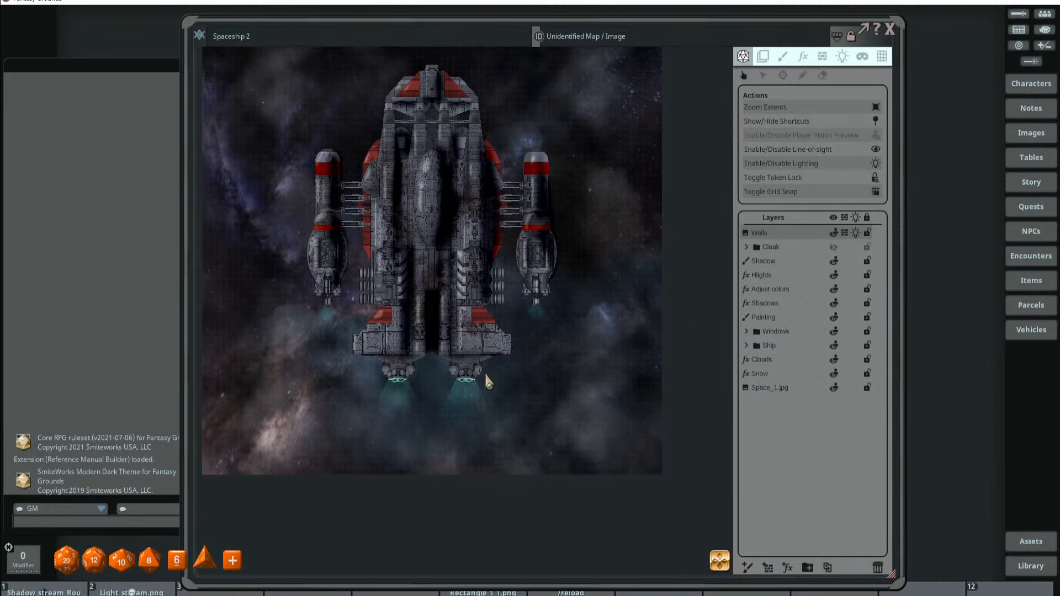
scroll(365, 360, "up", 3)
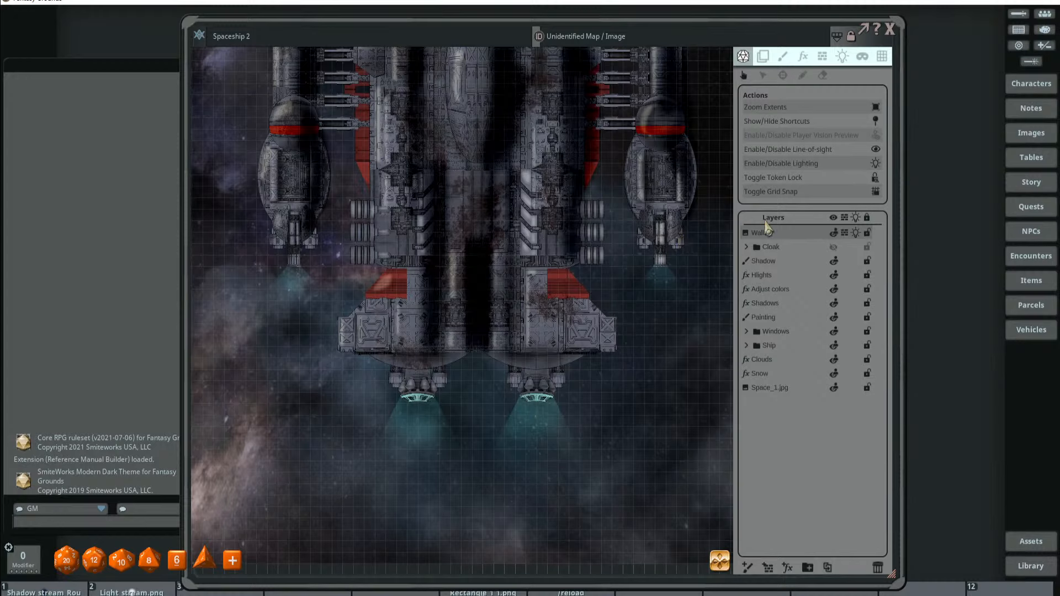
Cycle the Walls layer's visibility and return it to visible to all
left_click(835, 236)
left_click(834, 237)
left_click(835, 236)
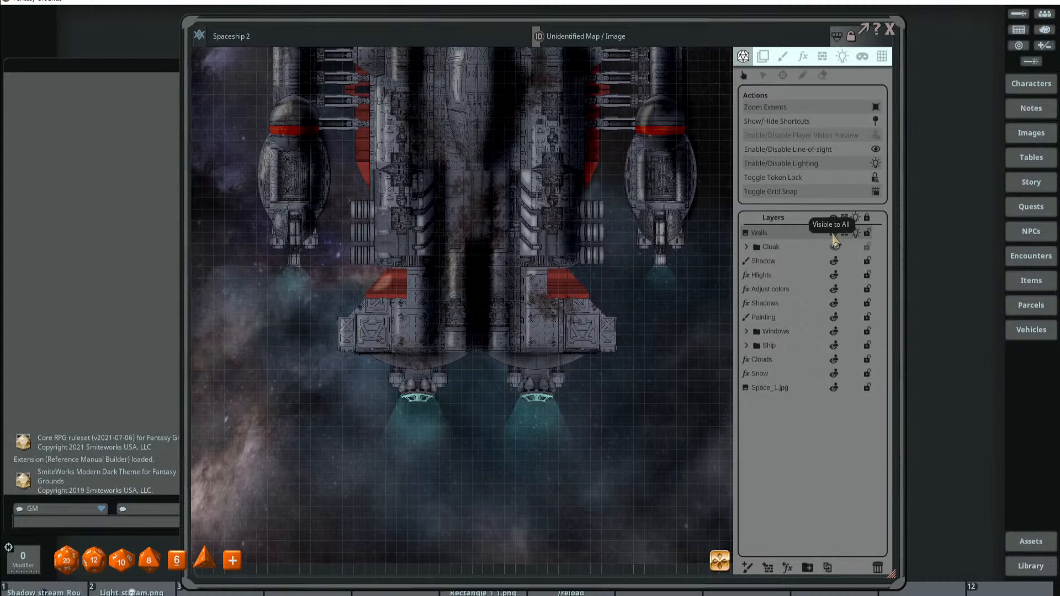
left_click(834, 237)
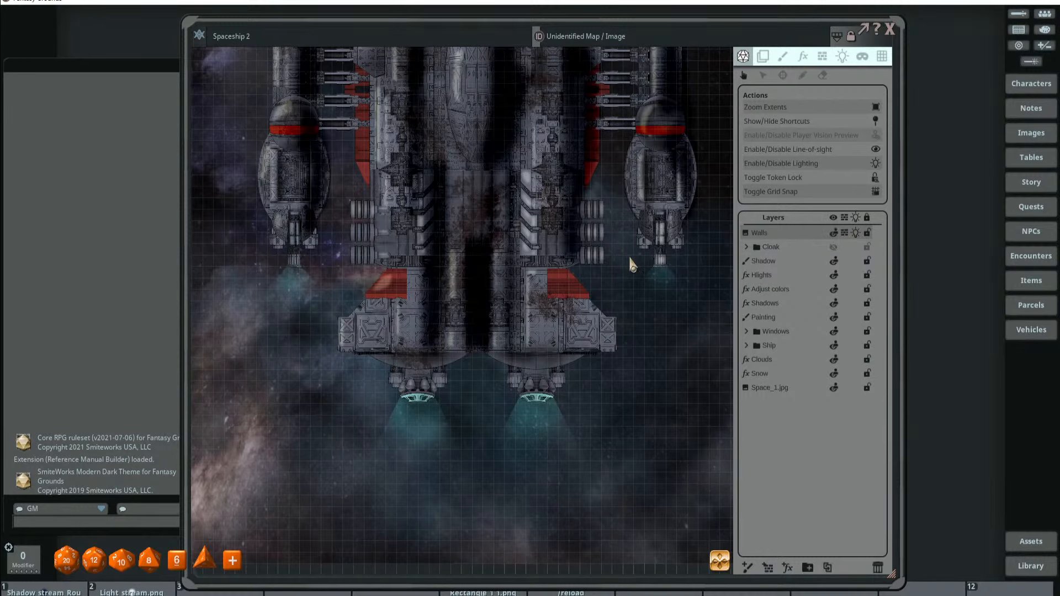
Add a new FX layer above the Walls layer and set its effect type to Water
scroll(635, 261, "down", 3)
scroll(559, 391, "up", 3)
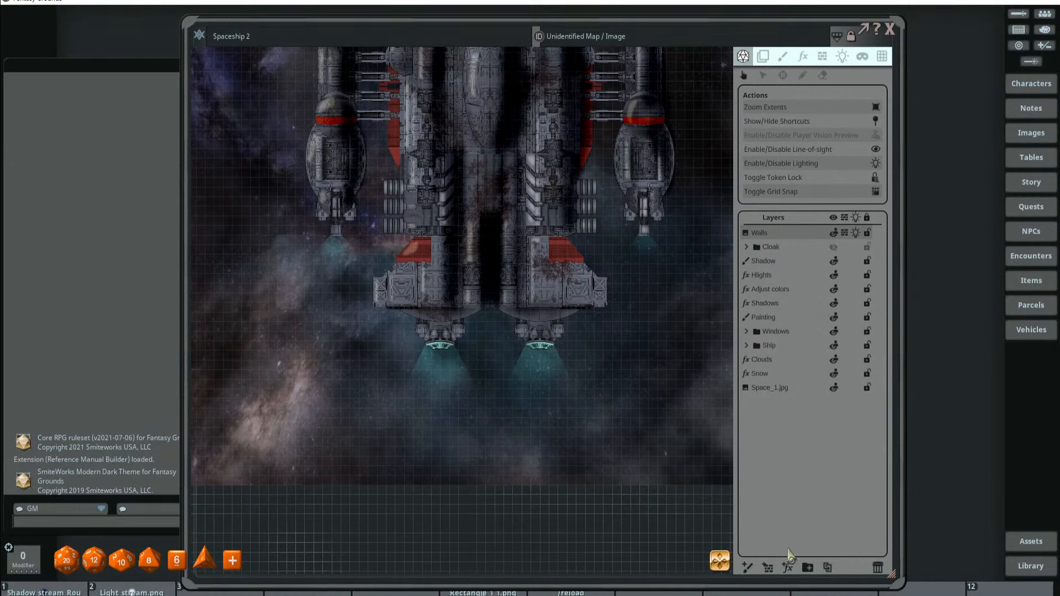
left_click(788, 567)
left_click(804, 57)
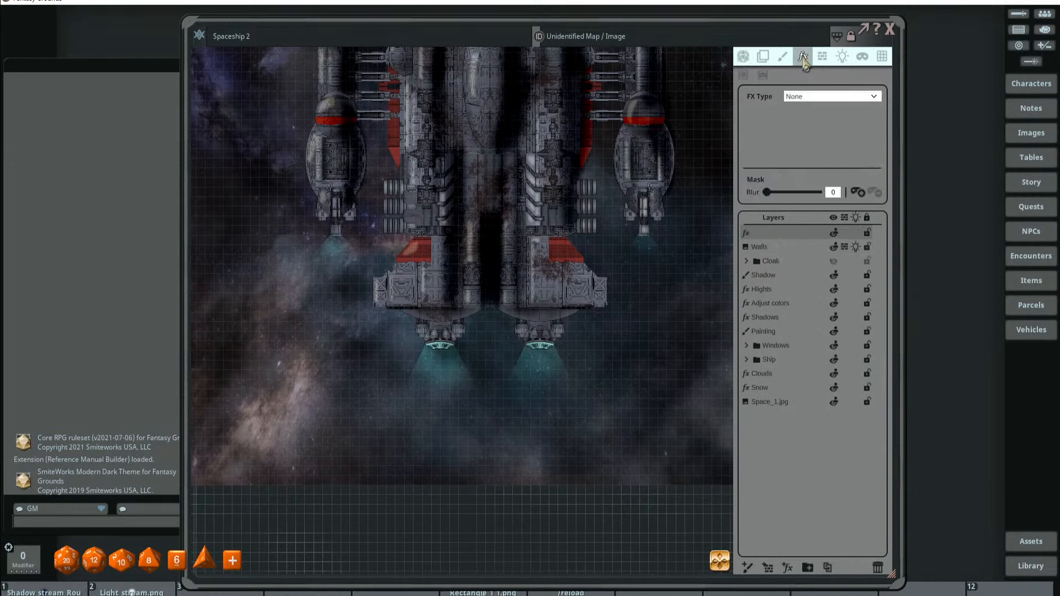
left_click(814, 98)
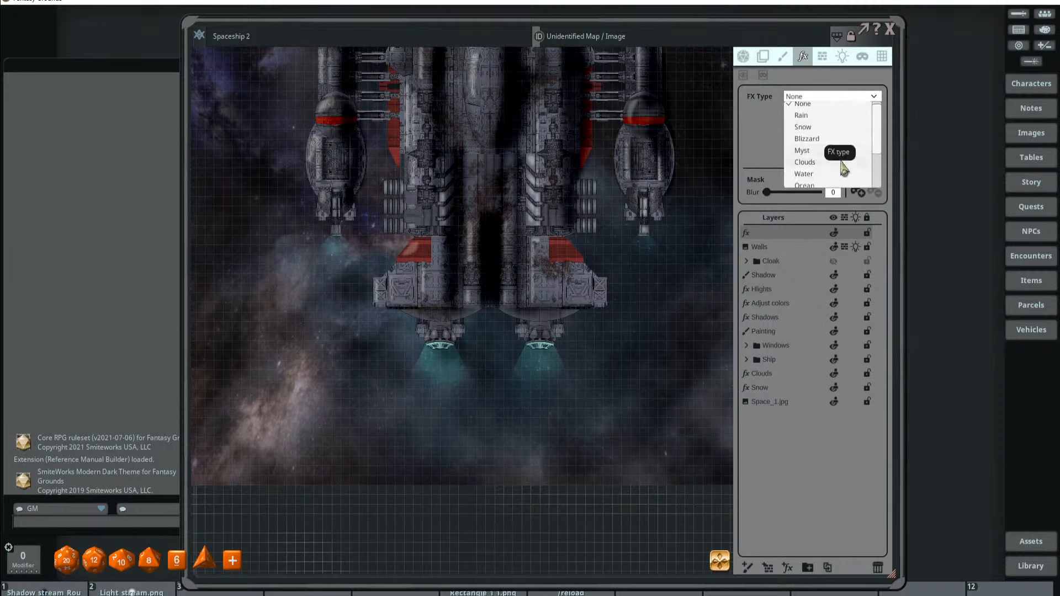
scroll(855, 166, "down", 1)
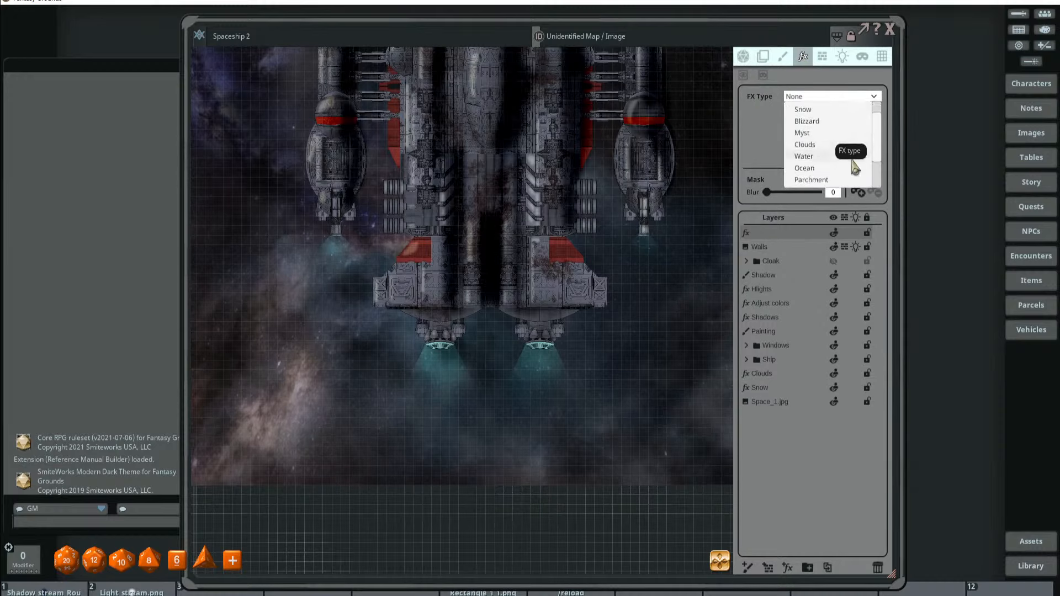
scroll(855, 167, "down", 1)
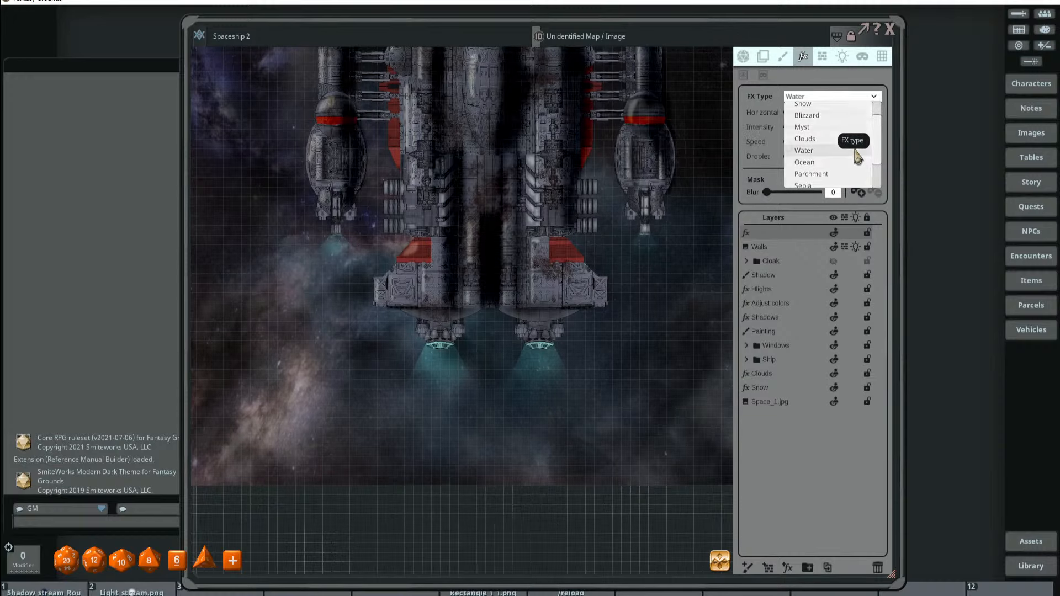
left_click(851, 153)
Set the Water effect's Horizontal to 60, Intensity to 52 and Speed to 44
scroll(480, 293, "up", 3)
left_click_drag(483, 293, 543, 198)
scroll(612, 241, "up", 3)
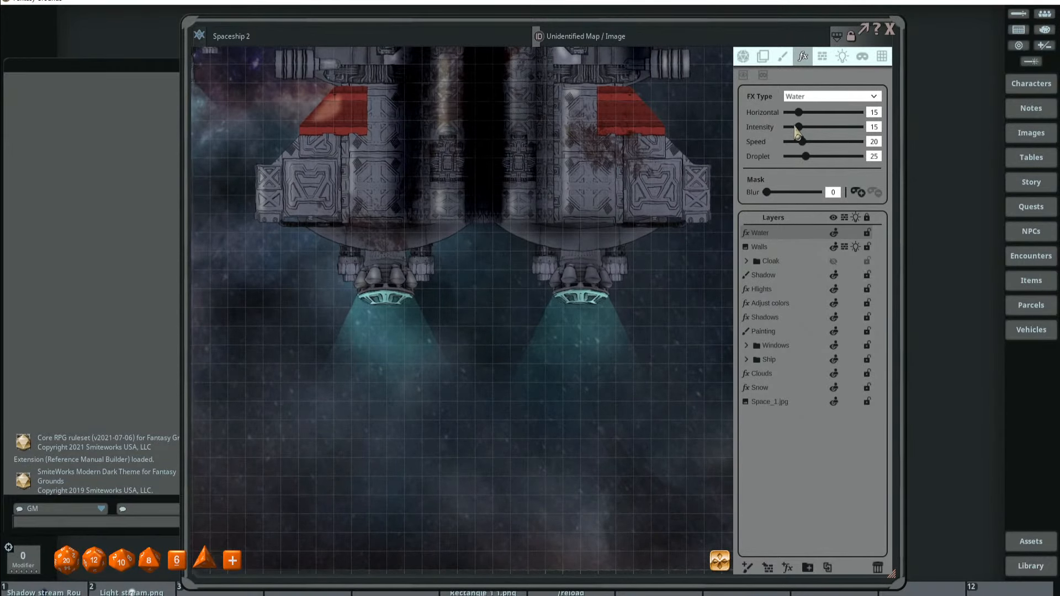
left_click_drag(799, 127, 819, 142)
scroll(634, 217, "down", 4)
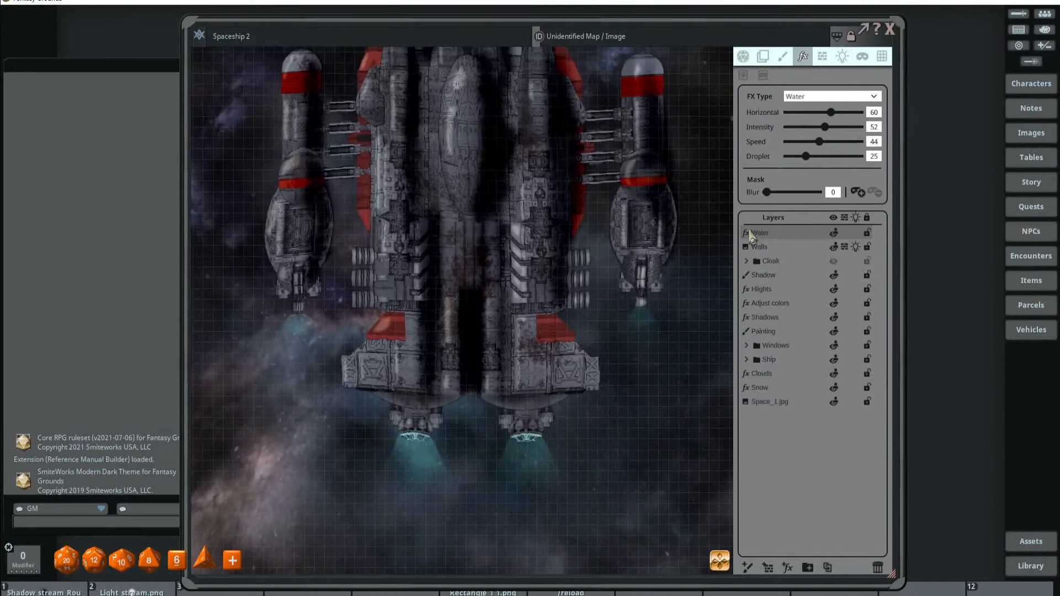
Add a mask to the Water layer and paint it over the right main engine's exhaust cone
left_click(858, 192)
scroll(476, 330, "up", 5)
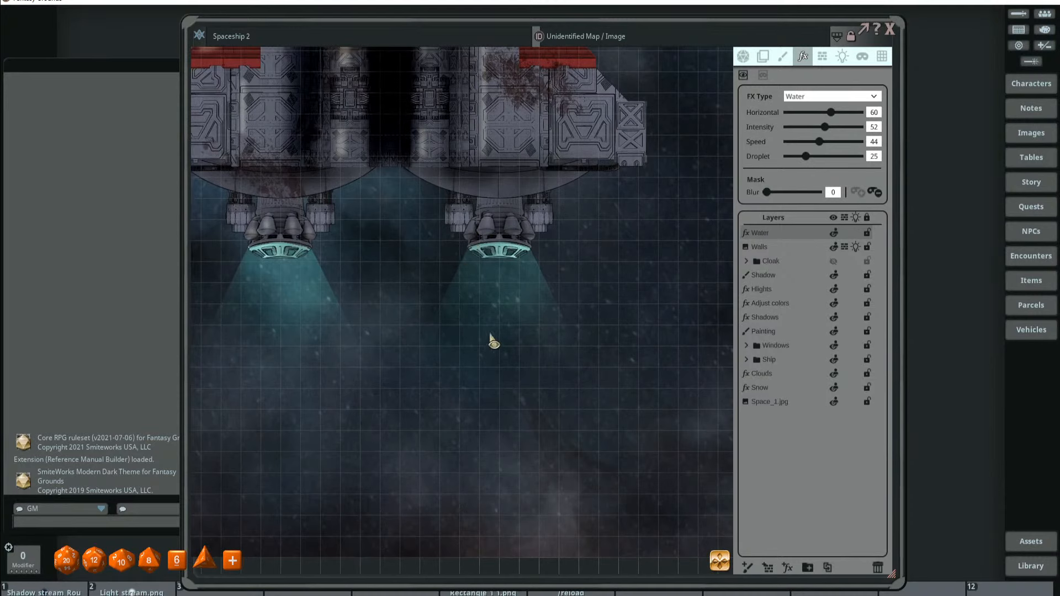
mouse_move(468, 243)
left_mouse_down()
mouse_move(522, 354)
mouse_move(519, 381)
mouse_move(528, 381)
left_mouse_up()
left_click_drag(470, 254, 434, 331)
left_click_drag(519, 260, 547, 352)
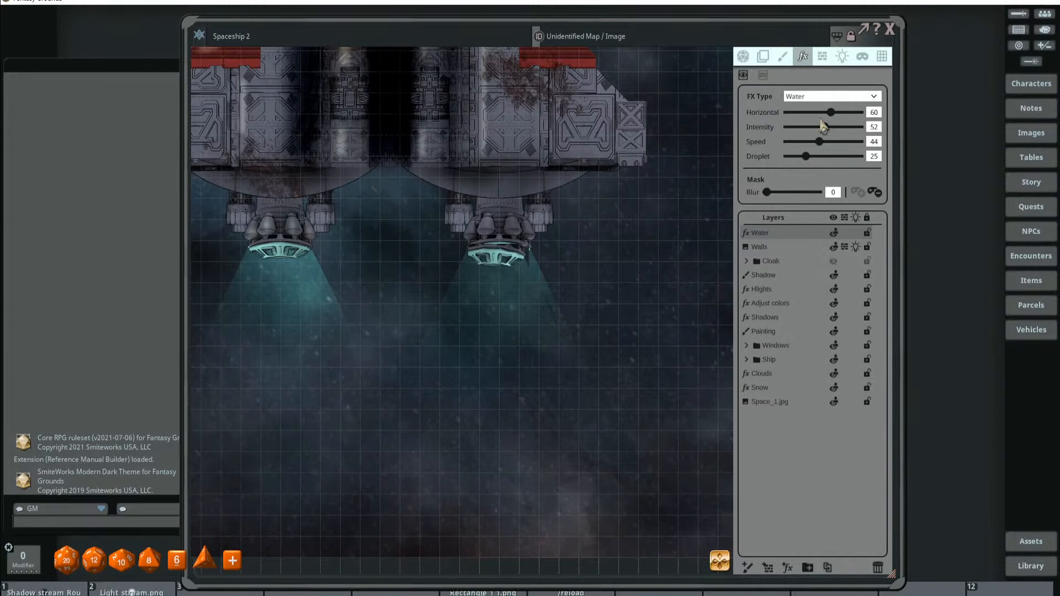
Set the Water effect's Intensity to 33 and its mask Blur to 83
left_click_drag(825, 126, 812, 126)
scroll(566, 179, "up", 3)
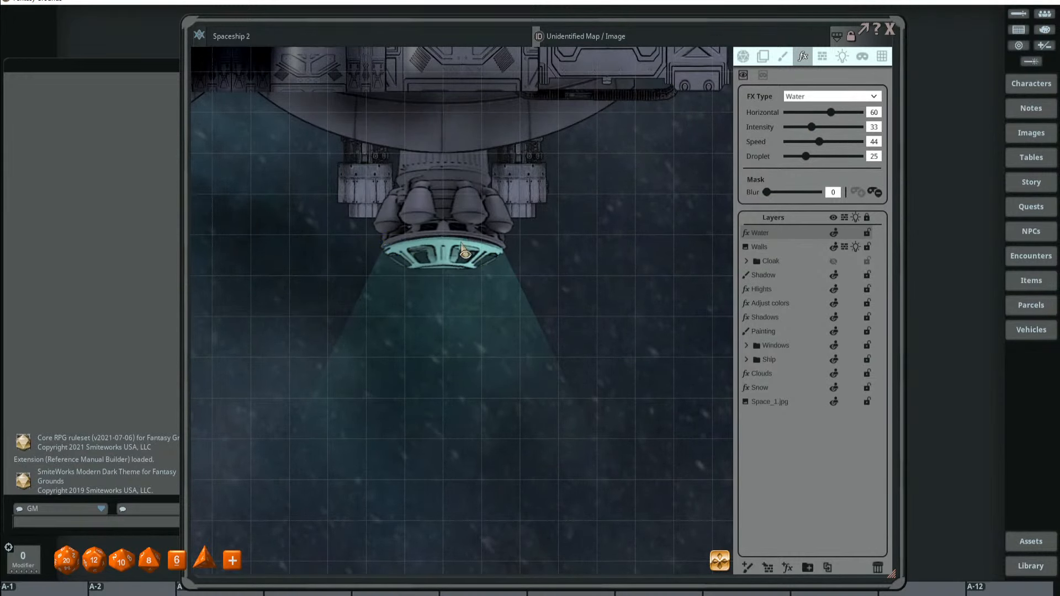
scroll(571, 266, "down", 3)
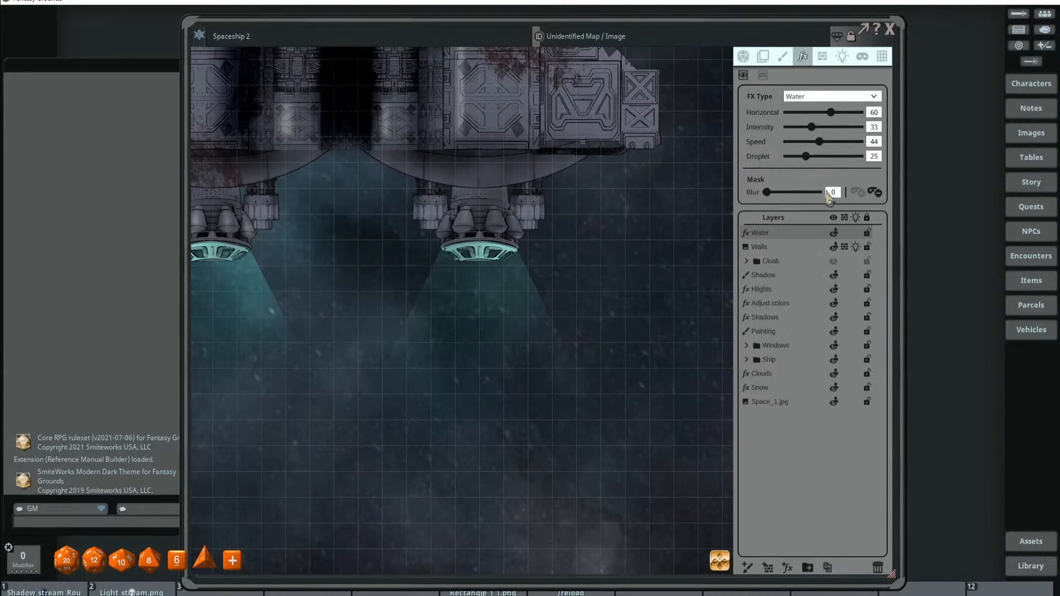
left_click_drag(771, 197, 814, 198)
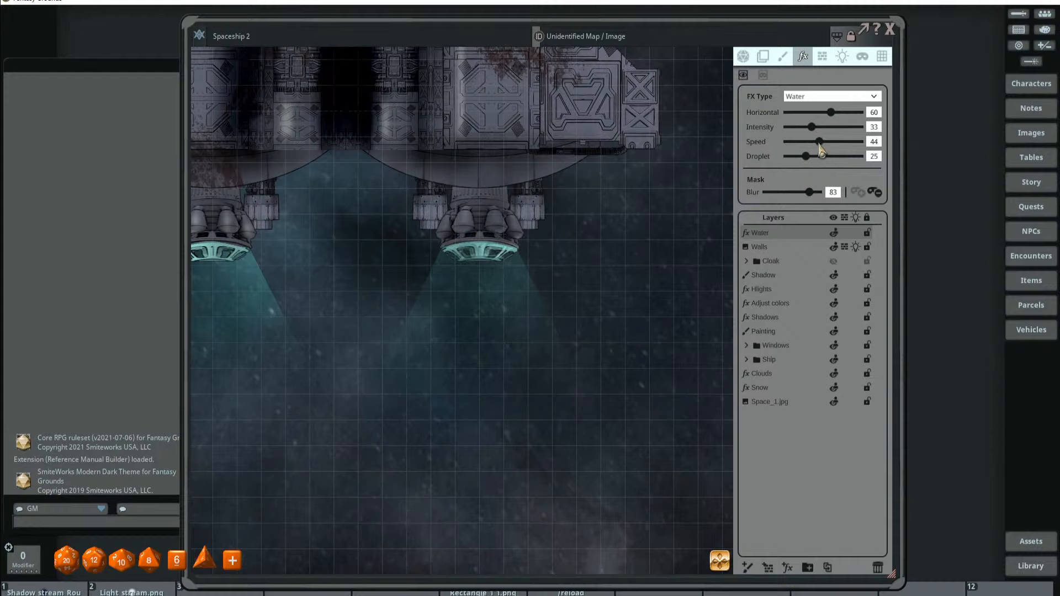
Reduce the Water effect to Horizontal 25, Intensity 14 and Speed 4
left_click_drag(819, 142, 795, 148)
scroll(621, 225, "down", 5)
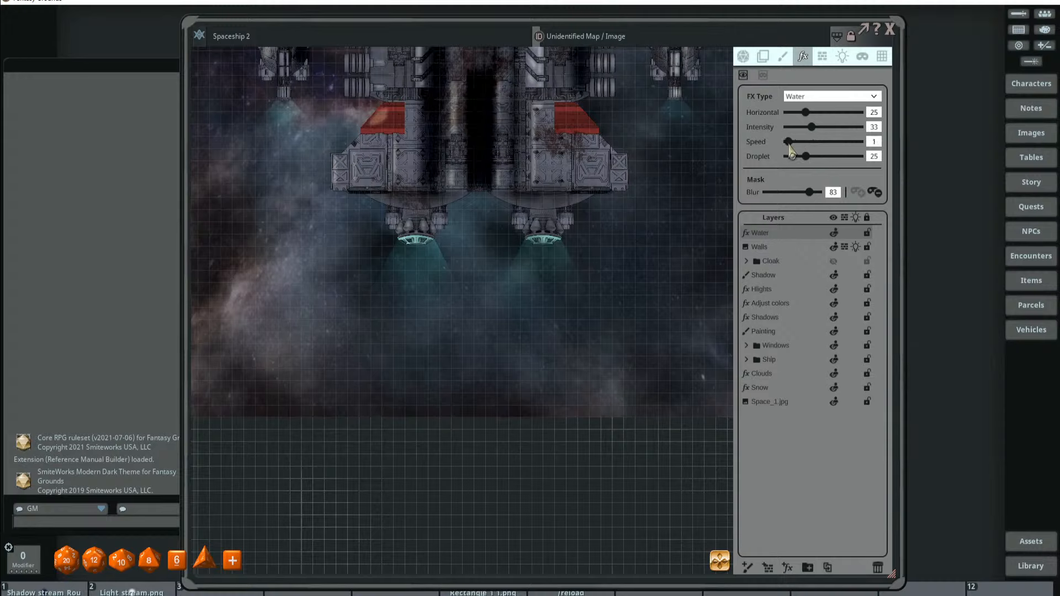
left_click_drag(790, 145, 802, 131)
scroll(690, 191, "up", 2)
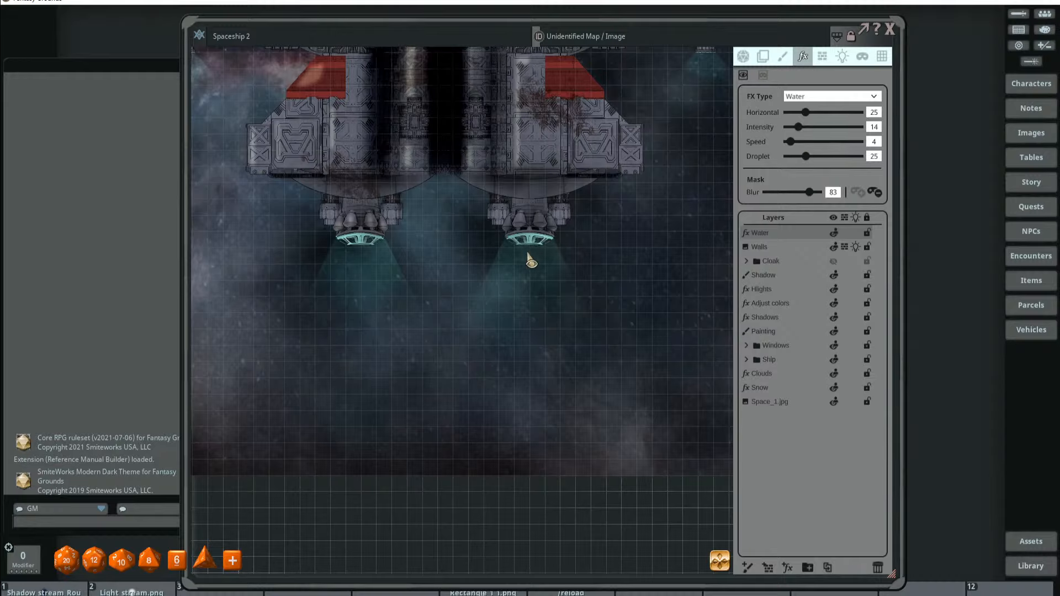
Erase the Water mask along both edges of the right main engine's nozzle rim
scroll(552, 248, "up", 2)
scroll(585, 250, "down", 3)
scroll(608, 247, "up", 4)
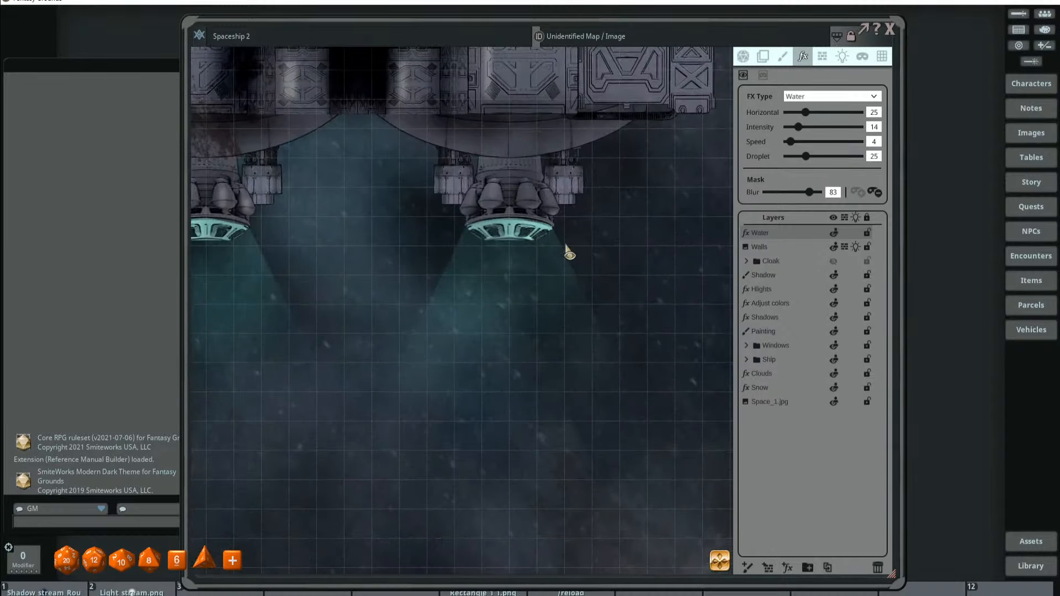
scroll(569, 253, "up", 2)
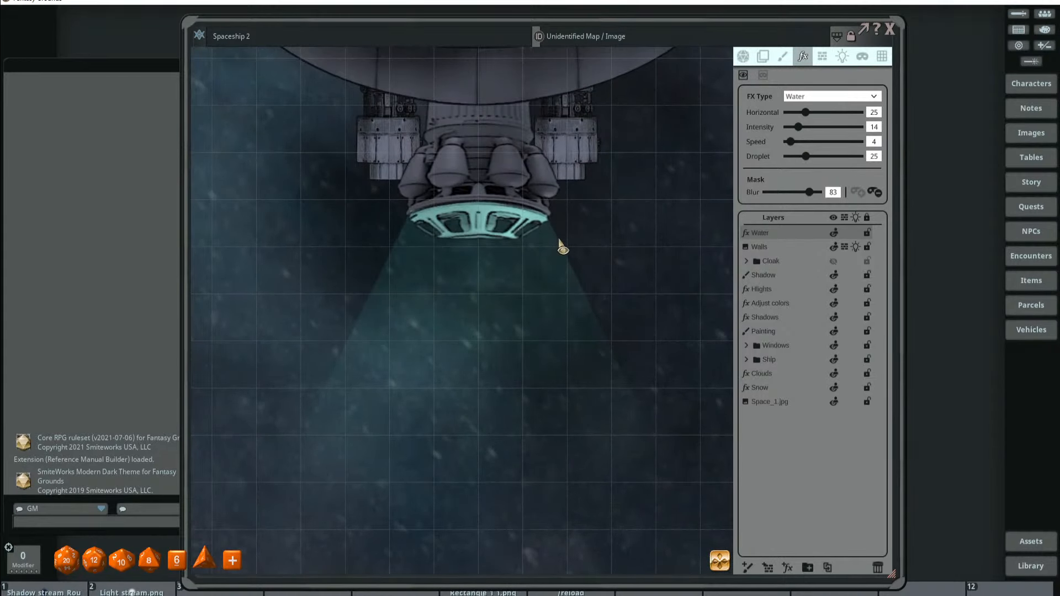
scroll(559, 244, "down", 2)
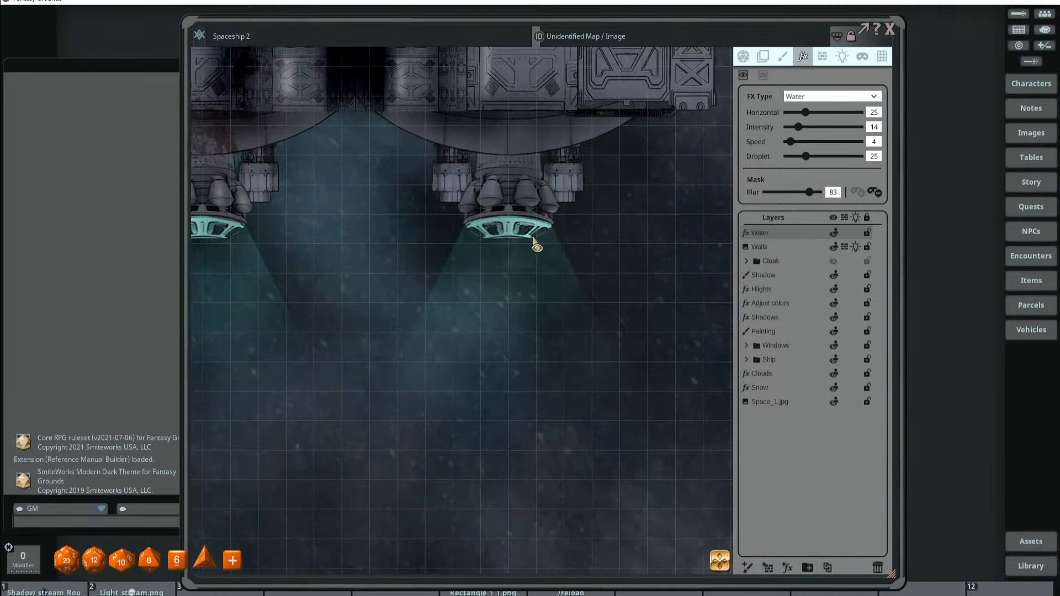
key("alt")
mouse_move(551, 231)
left_mouse_down()
mouse_move(604, 315)
mouse_move(552, 245)
left_mouse_up()
left_click_drag(455, 232, 466, 240)
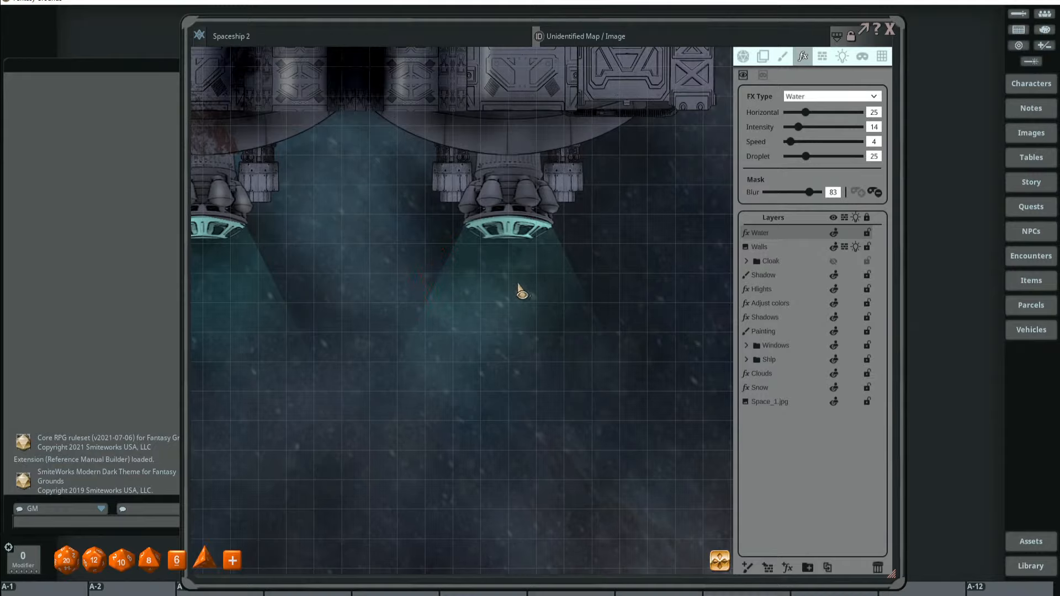
Inspect the Water distortion around the right main engine's nozzle and exhaust cone up close
scroll(456, 283, "up", 4)
scroll(461, 272, "down", 2)
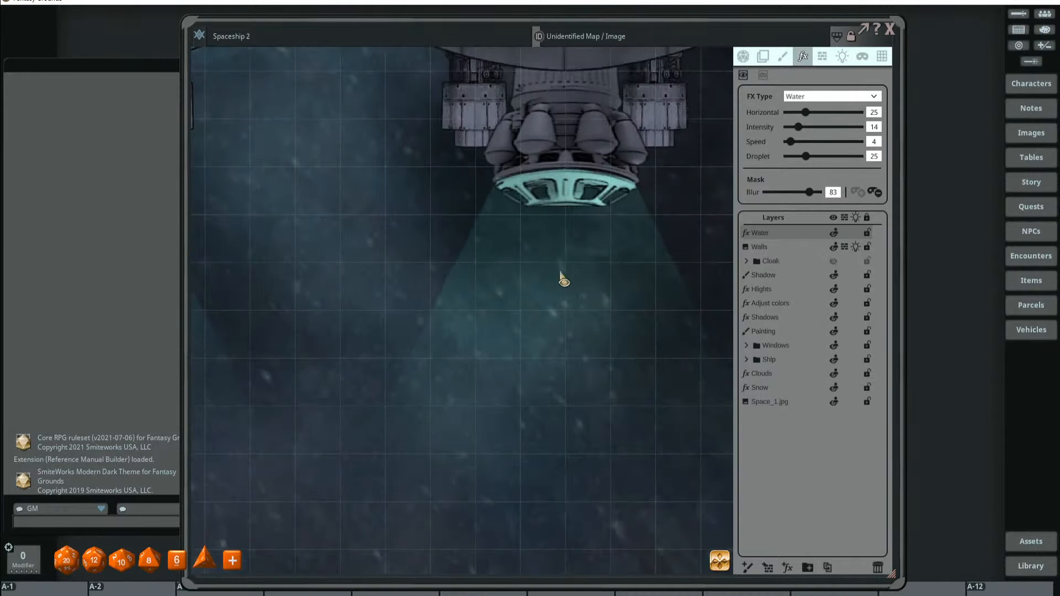
left_click_drag(564, 274, 407, 274)
scroll(407, 274, "up", 2)
mouse_move(521, 175)
left_mouse_down()
mouse_move(513, 239)
mouse_move(529, 194)
mouse_move(501, 187)
mouse_move(591, 247)
left_mouse_up()
scroll(588, 281, "up", 4)
scroll(588, 281, "down", 4)
left_click_drag(378, 281, 514, 275)
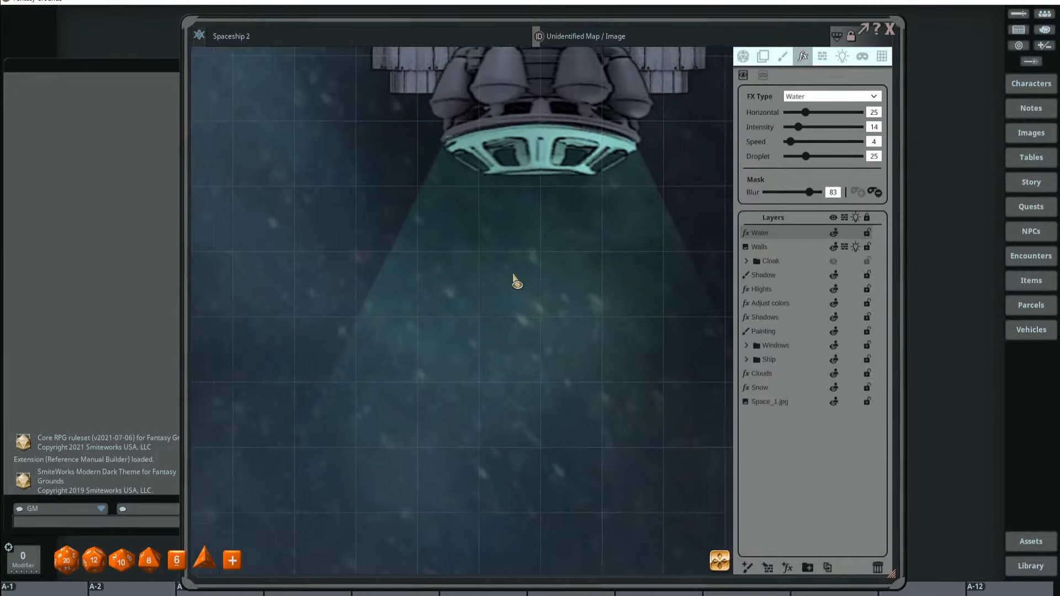
Set the Water effect's Horizontal value to 47
scroll(514, 281, "up", 2)
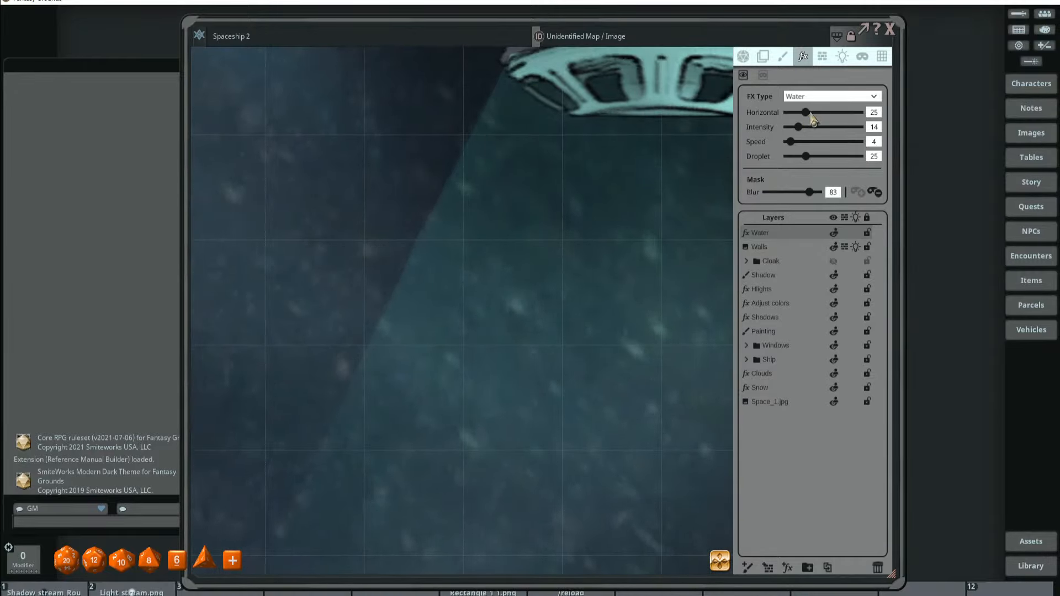
left_click_drag(811, 113, 822, 114)
scroll(639, 189, "down", 5)
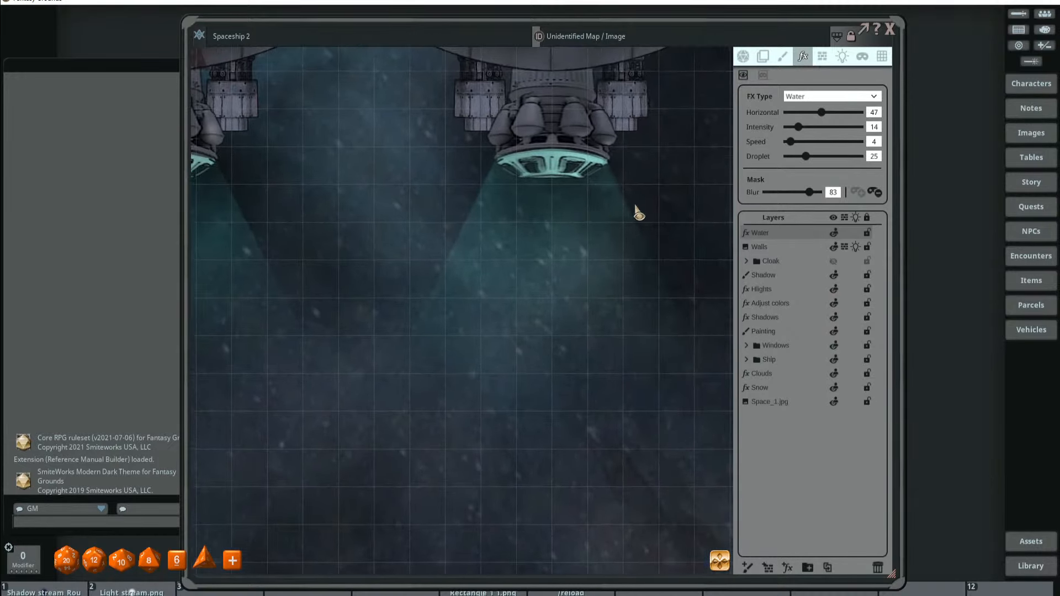
scroll(636, 209, "down", 4)
scroll(499, 227, "up", 3)
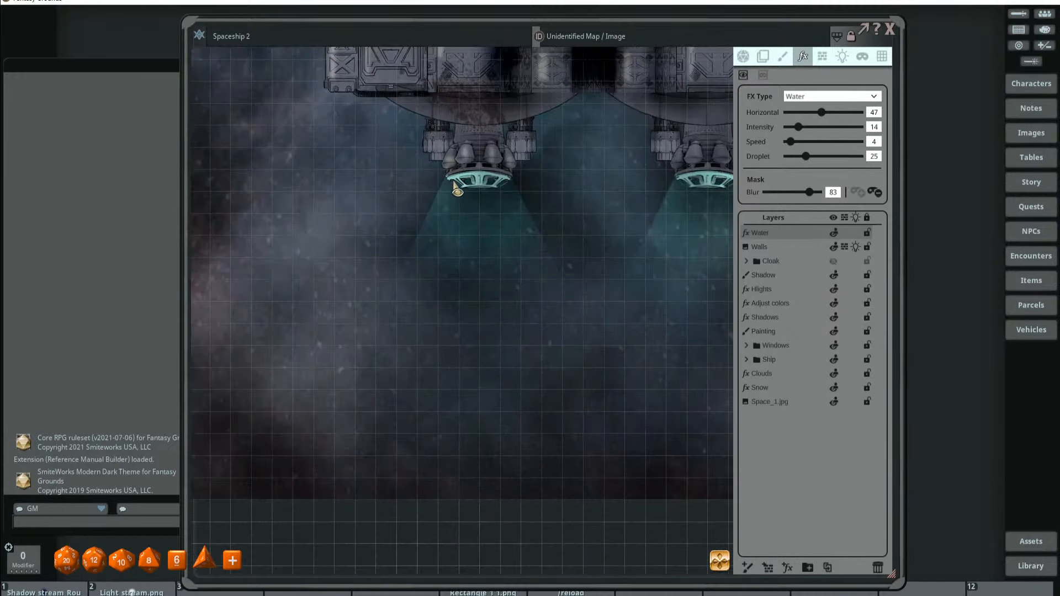
Inspect the Water distortion and exhaust light around the left main engine and both side engines
left_click_drag(447, 177, 509, 277)
left_click_drag(446, 169, 509, 167)
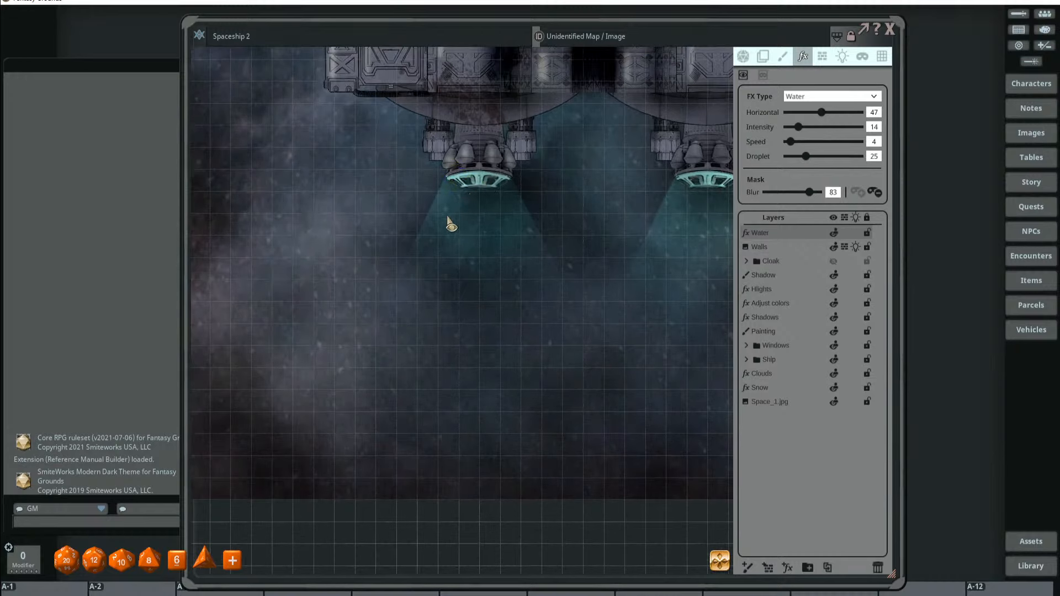
mouse_move(433, 184)
left_mouse_down()
mouse_move(401, 272)
mouse_move(446, 180)
mouse_move(554, 288)
mouse_move(545, 215)
left_mouse_up()
scroll(574, 263, "down", 3)
left_click_drag(615, 204, 513, 285)
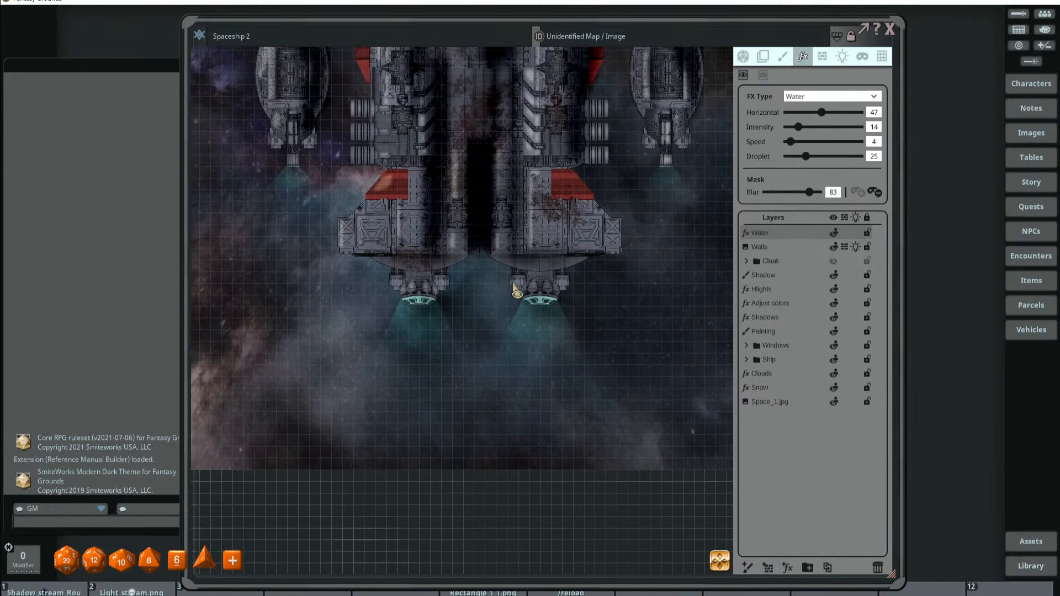
left_click_drag(343, 228, 479, 249)
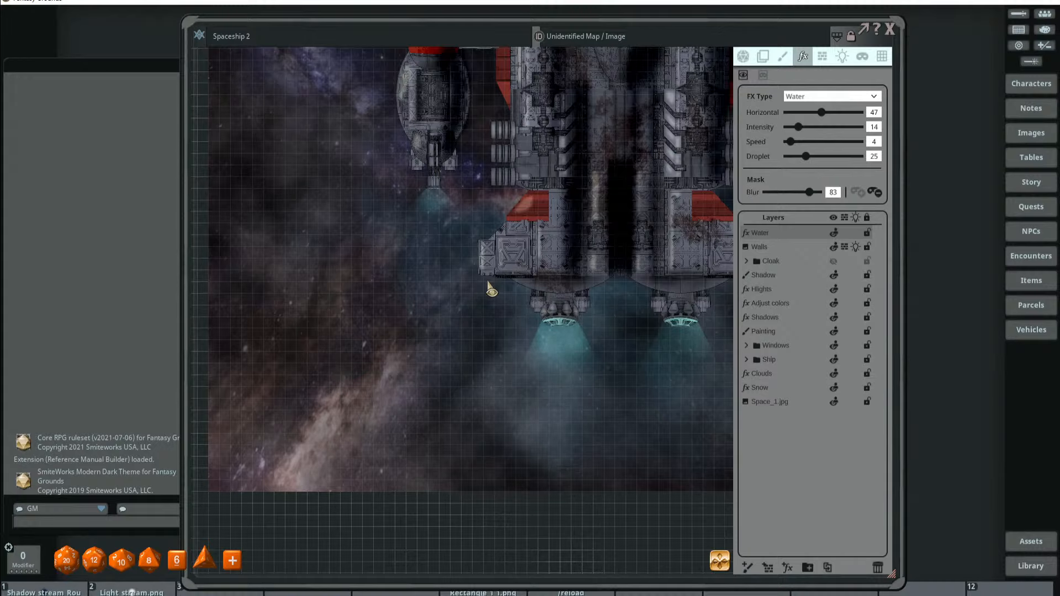
scroll(423, 188, "up", 3)
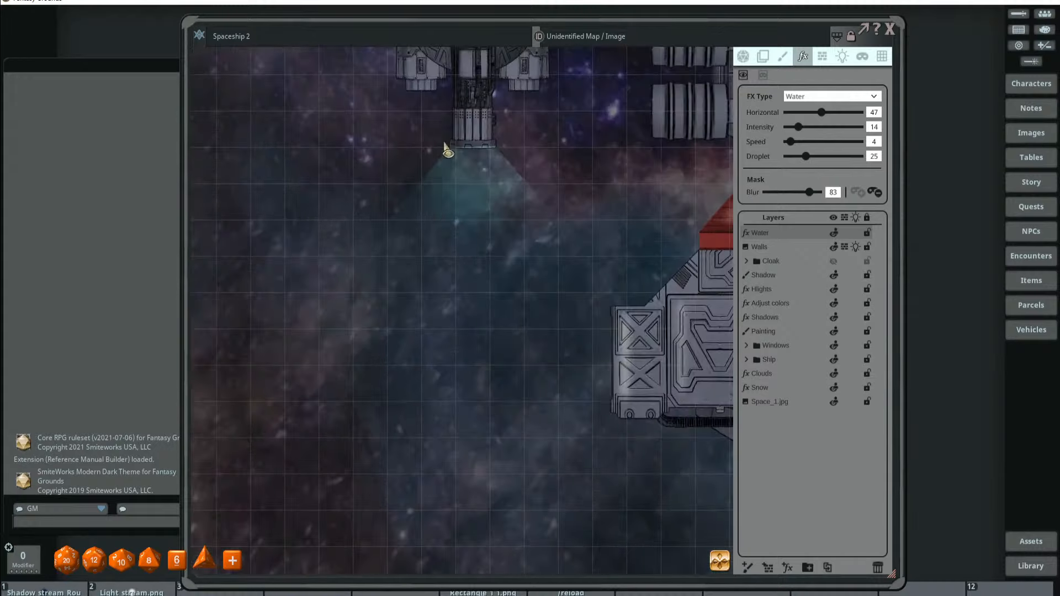
scroll(460, 161, "down", 7)
scroll(442, 198, "up", 6)
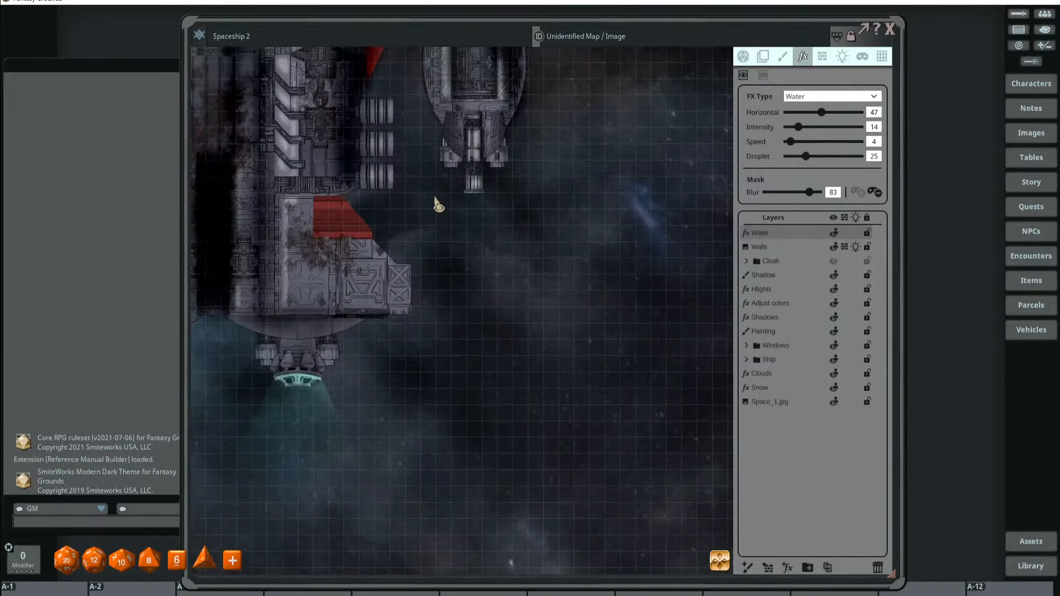
left_click_drag(506, 183, 443, 203)
scroll(518, 206, "down", 6)
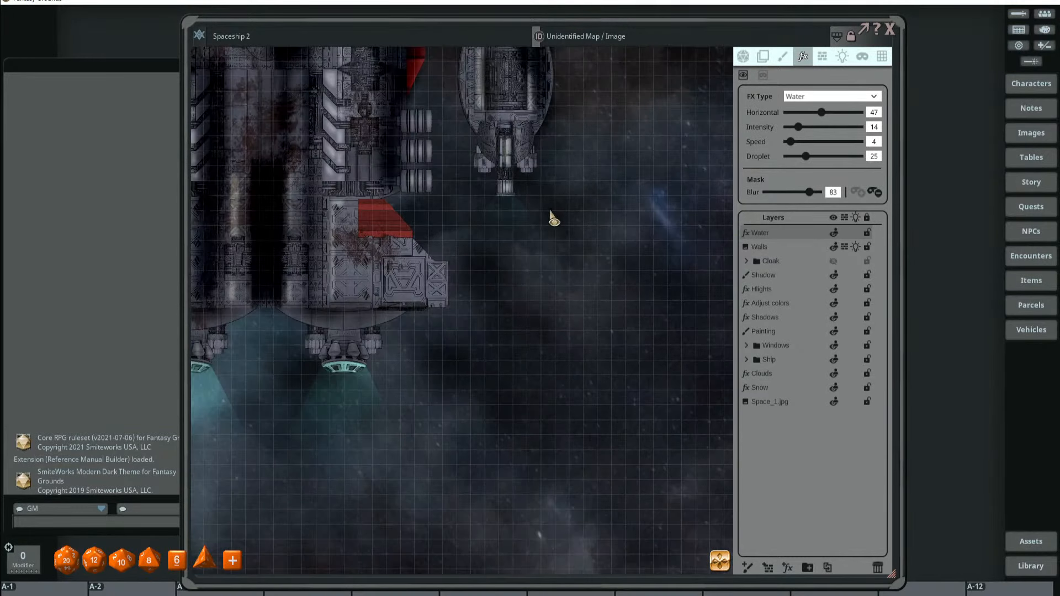
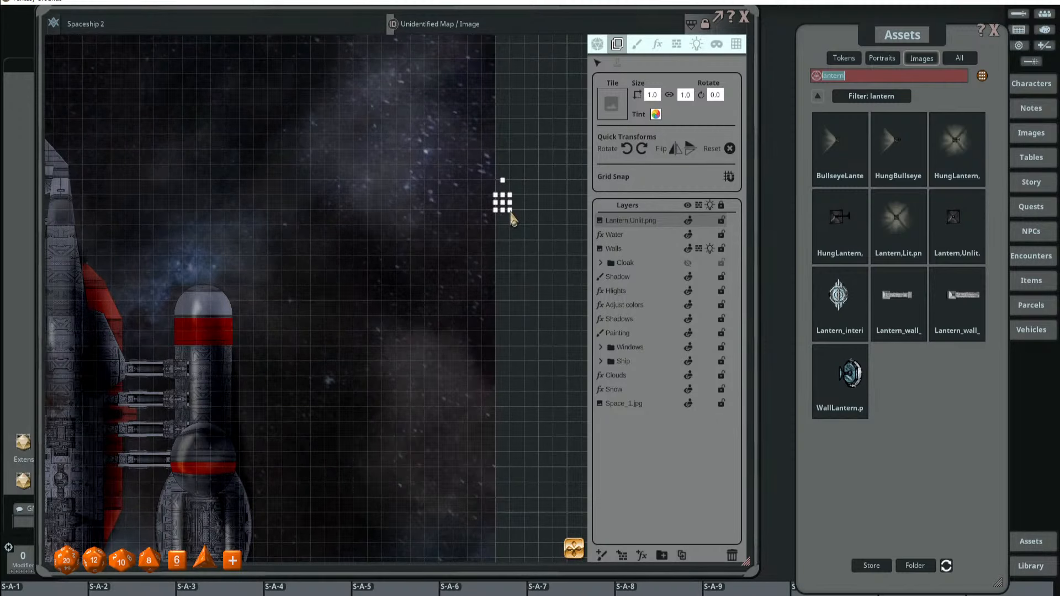
Enlarge the Lantern,Unlit.png layer to 17.4 × 17.4 and move it onto the space background right of the ship
left_click_drag(513, 220, 586, 364)
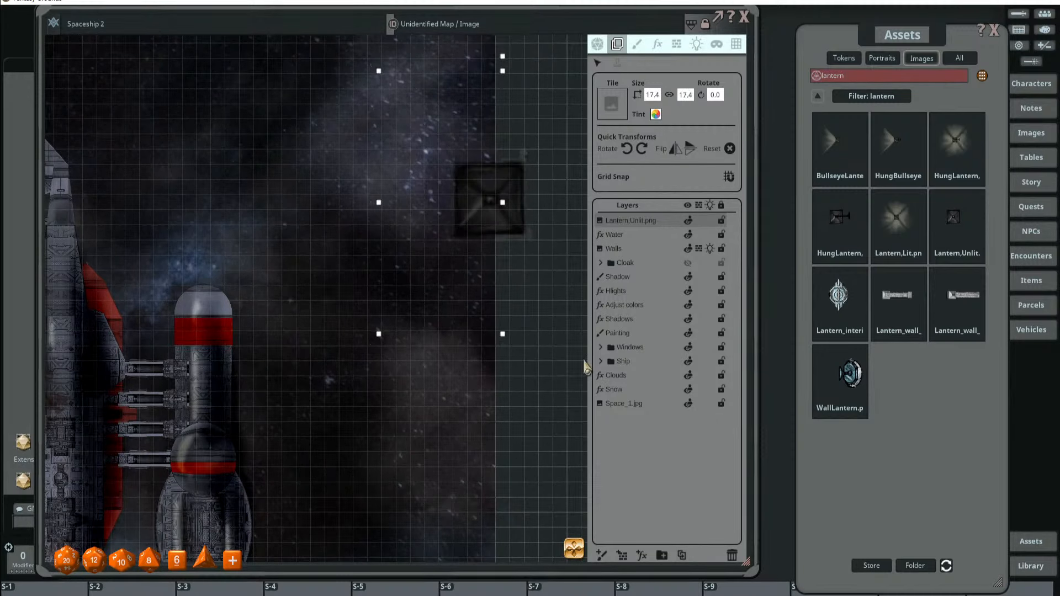
scroll(533, 290, "down", 3)
left_click_drag(509, 251, 401, 235)
scroll(464, 243, "down", 4)
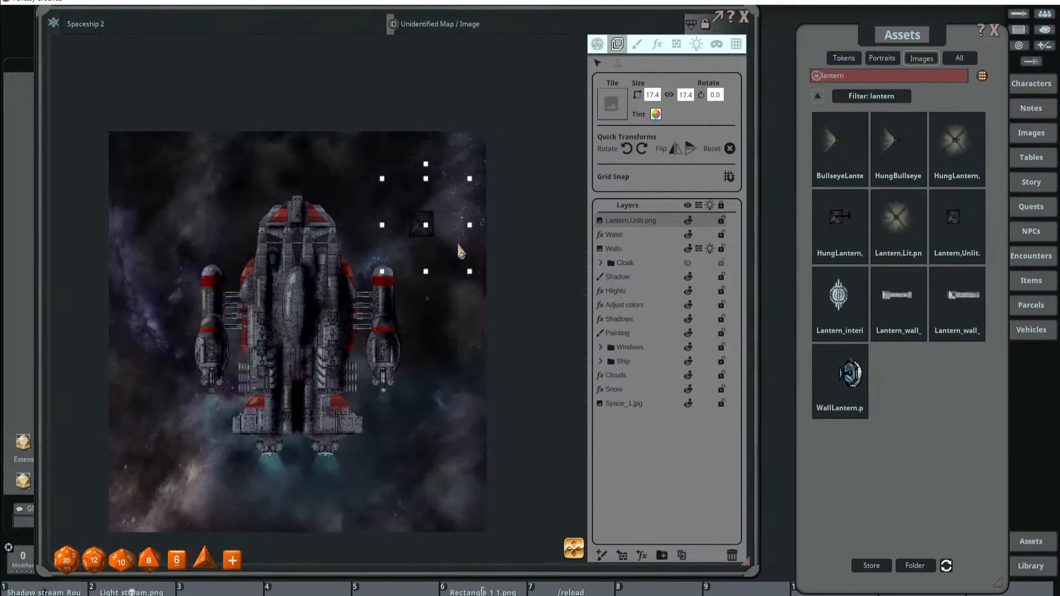
Move the lantern layer to the map's lower-right area beside the engines and resize it to 15.7 × 16.0
left_click_drag(325, 231, 338, 469)
scroll(338, 469, "up", 3)
left_click_drag(338, 469, 395, 321)
left_click_drag(466, 394, 456, 385)
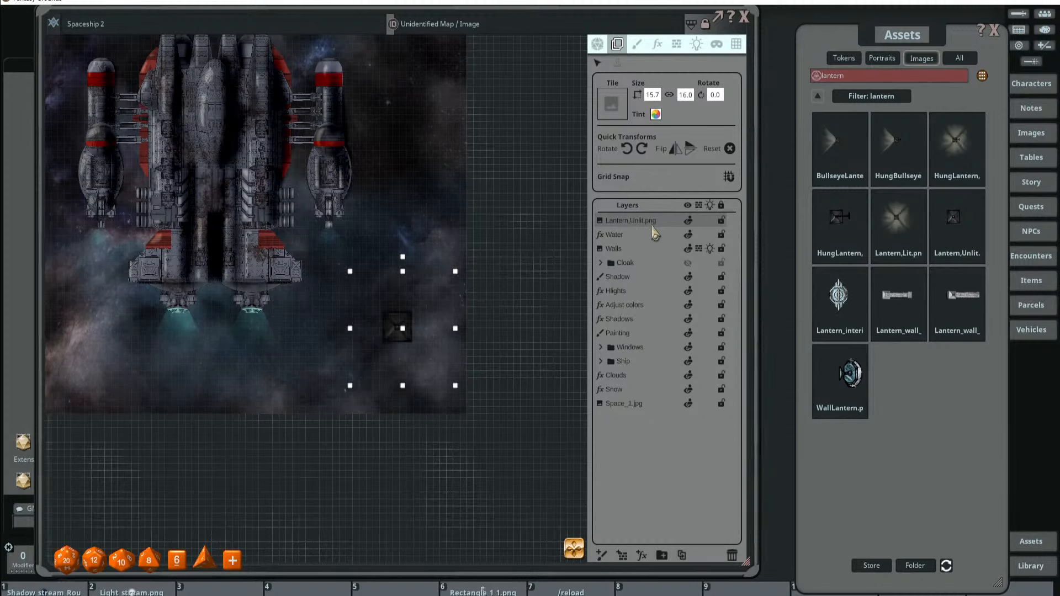
left_click_drag(385, 283, 423, 277)
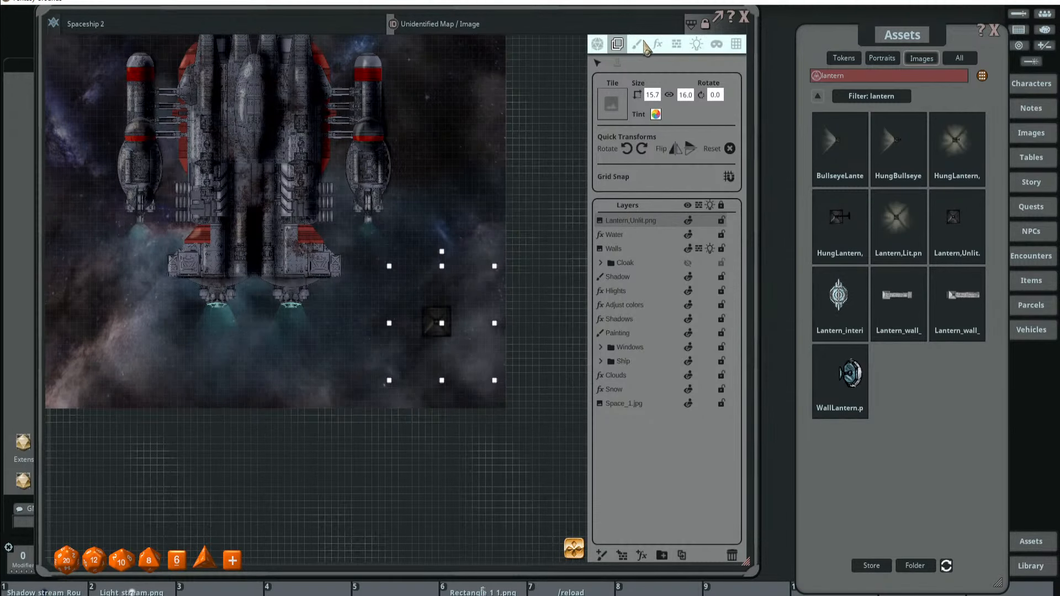
Place a pale yellow light on the lantern and set its light range to Bright 15 and Dim 25
left_click(696, 45)
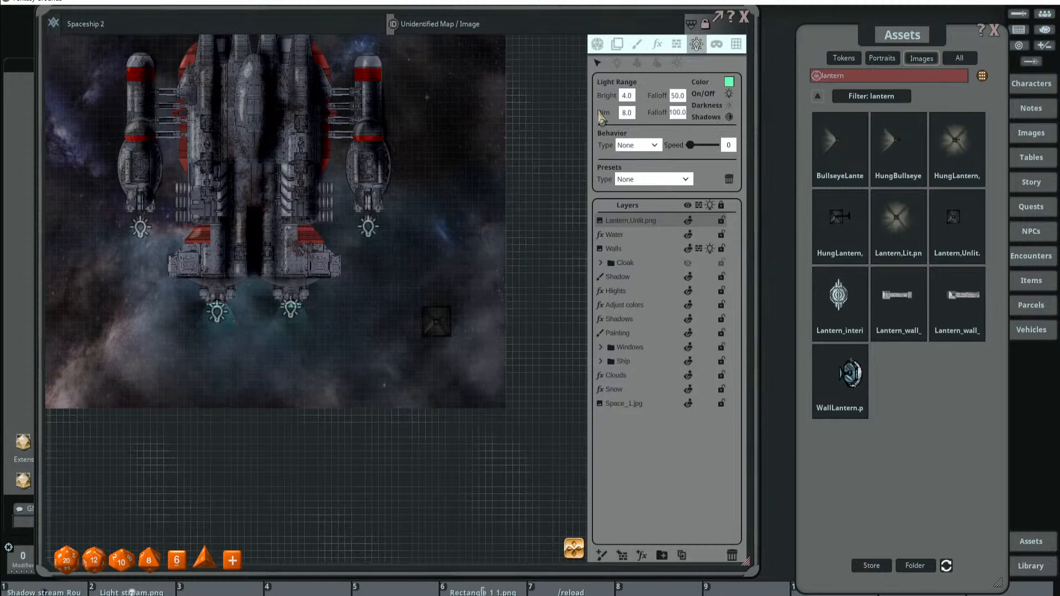
left_click(617, 63)
left_click(729, 82)
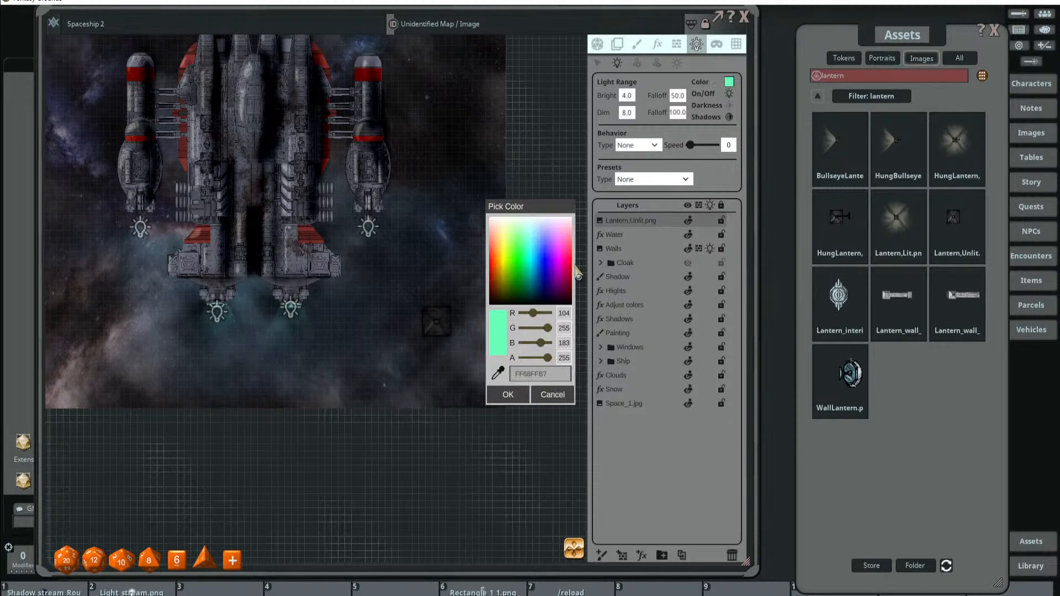
mouse_move(506, 240)
left_mouse_down()
mouse_move(507, 257)
mouse_move(506, 234)
left_mouse_up()
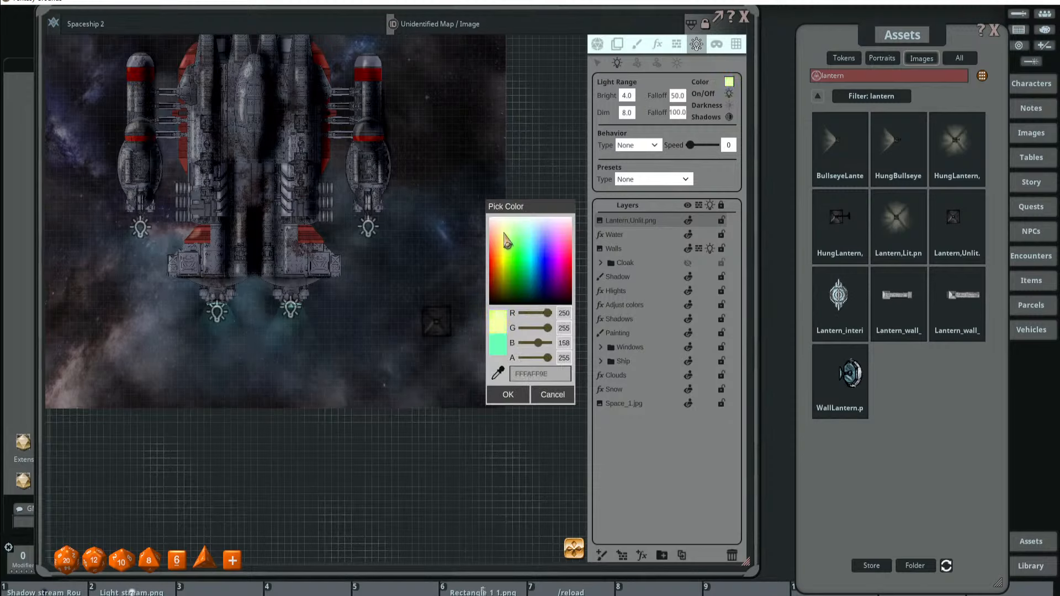
left_click(517, 393)
left_click(434, 334)
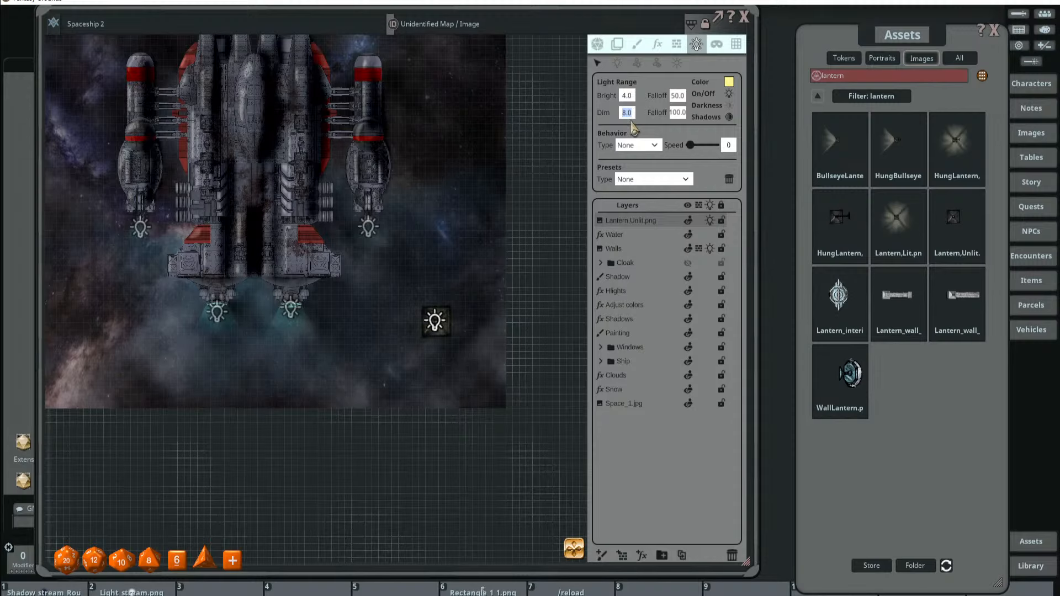
type("25")
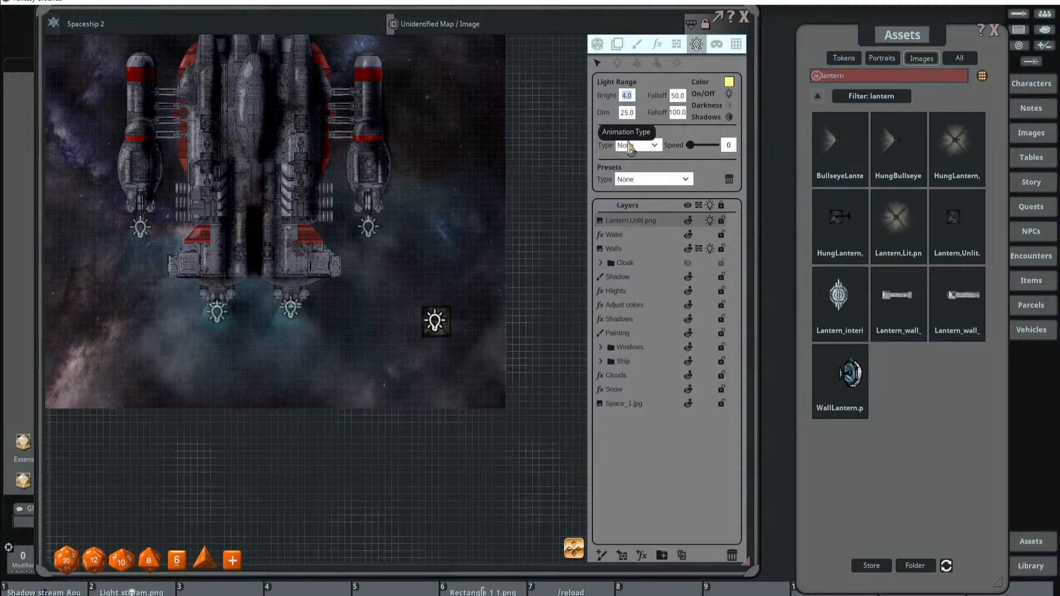
Draw a wall along the lantern's top edge
left_click(677, 44)
scroll(363, 293, "up", 3)
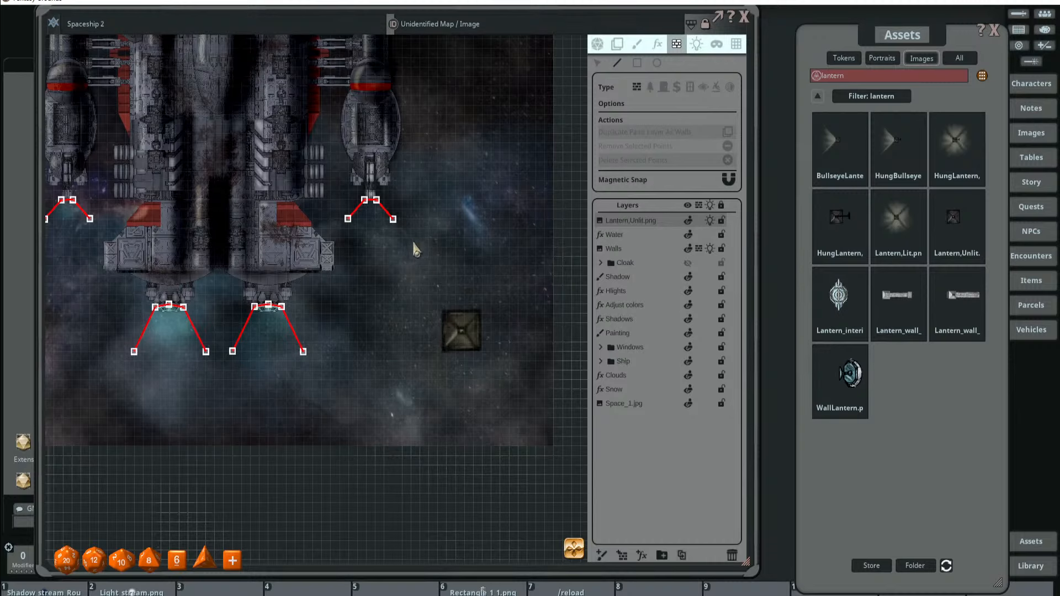
left_click(443, 310)
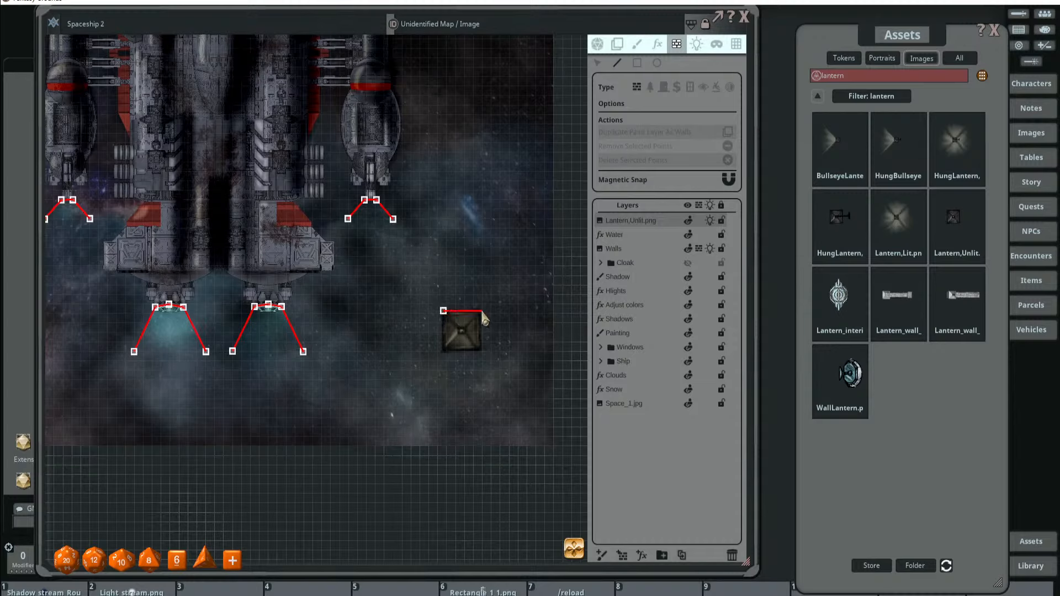
left_click(479, 311)
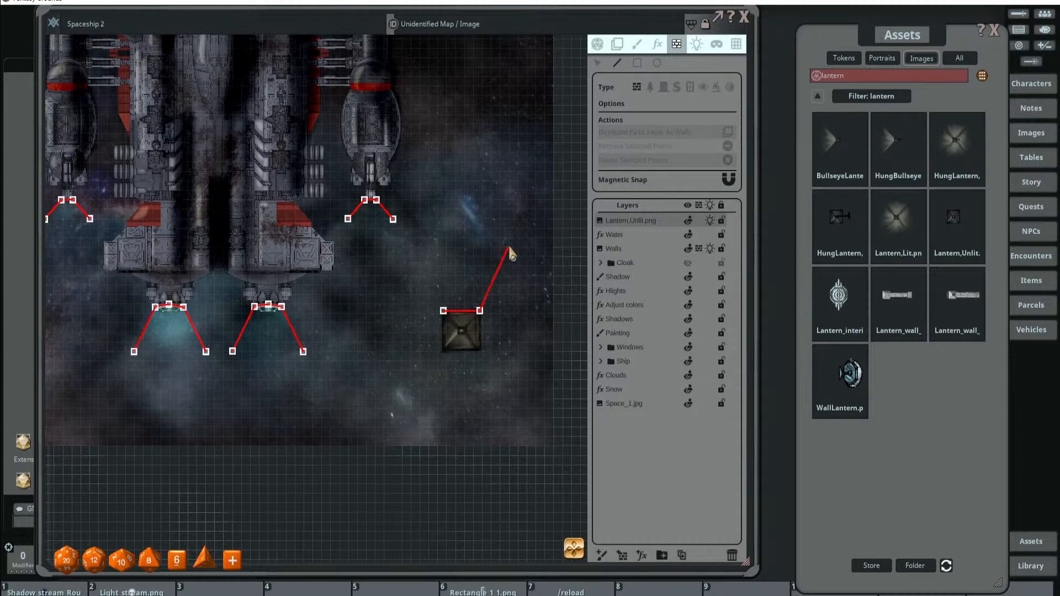
key("Escape")
Draw two walls flaring upward and outward from the ends of the lantern's top wall
left_click_drag(464, 306, 466, 283)
left_click(444, 287)
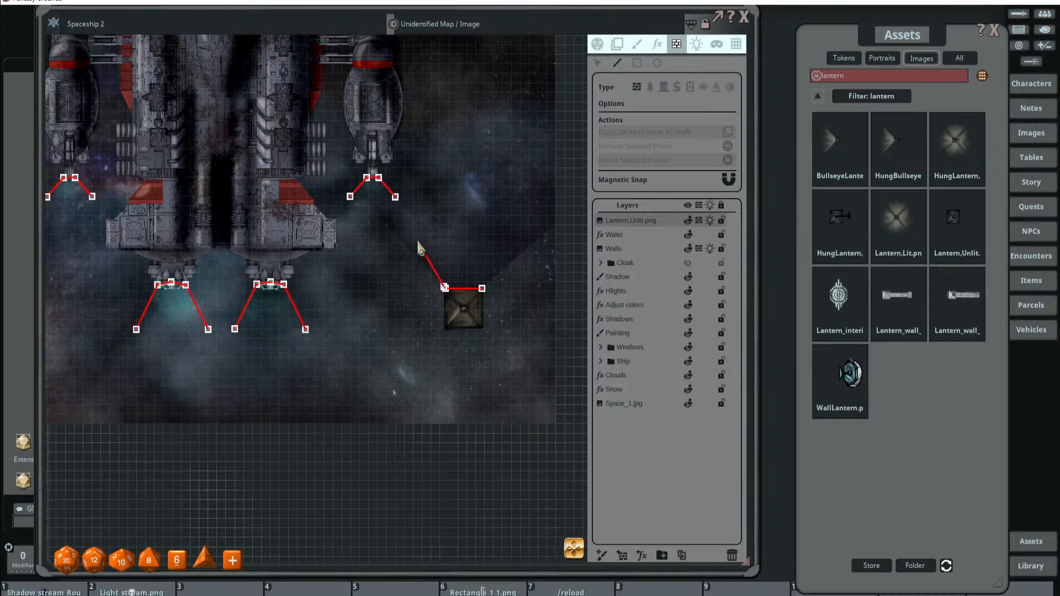
left_click(418, 241)
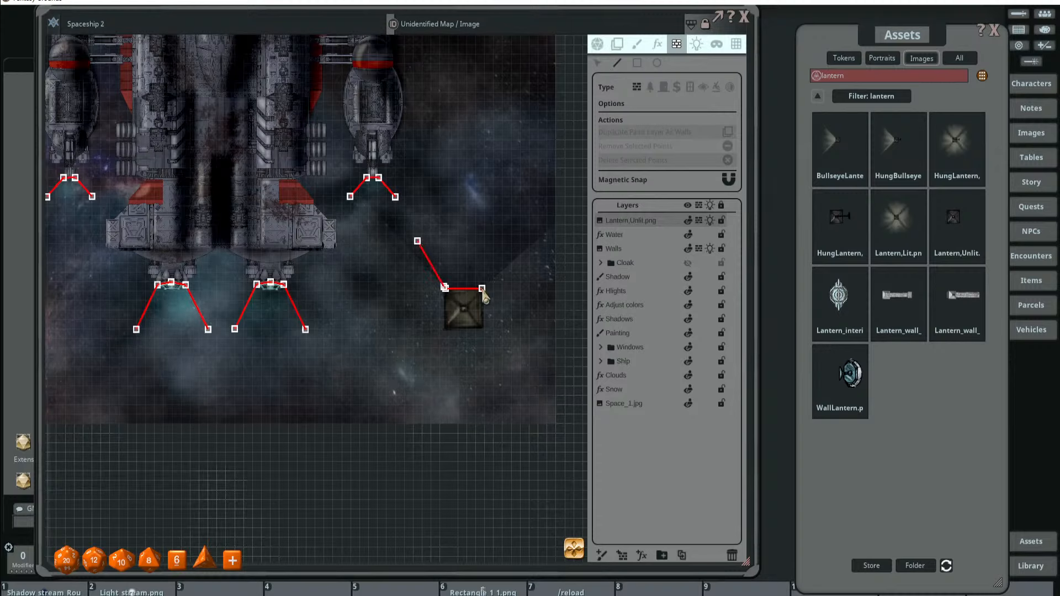
left_click(512, 237)
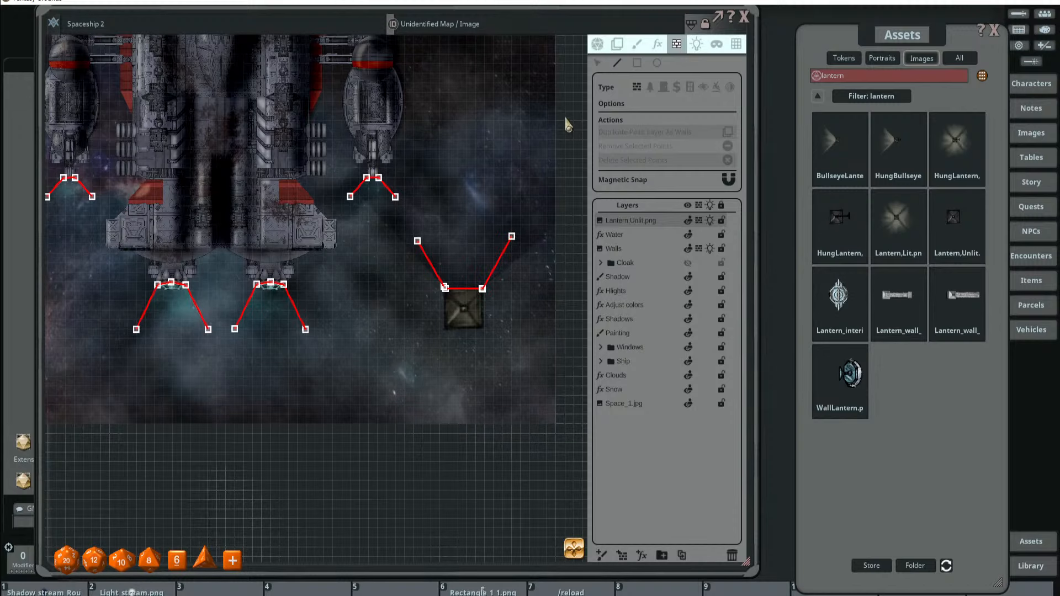
Align the overlapping wall points at the lantern's upper-left corner and move its light just above the top wall
left_click(597, 63)
scroll(407, 293, "up", 4)
left_click(494, 257)
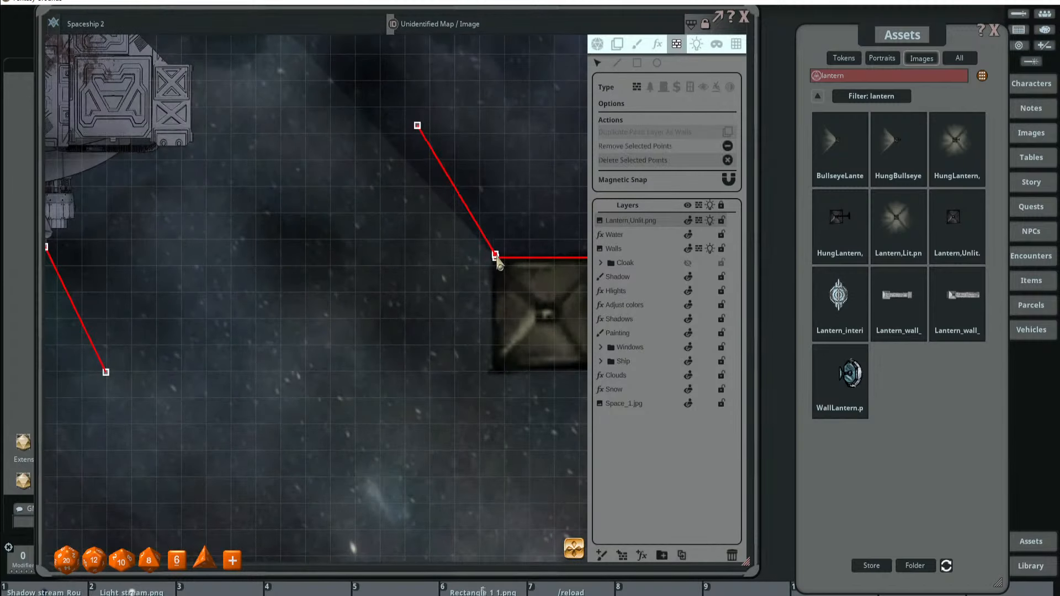
scroll(412, 280, "down", 3)
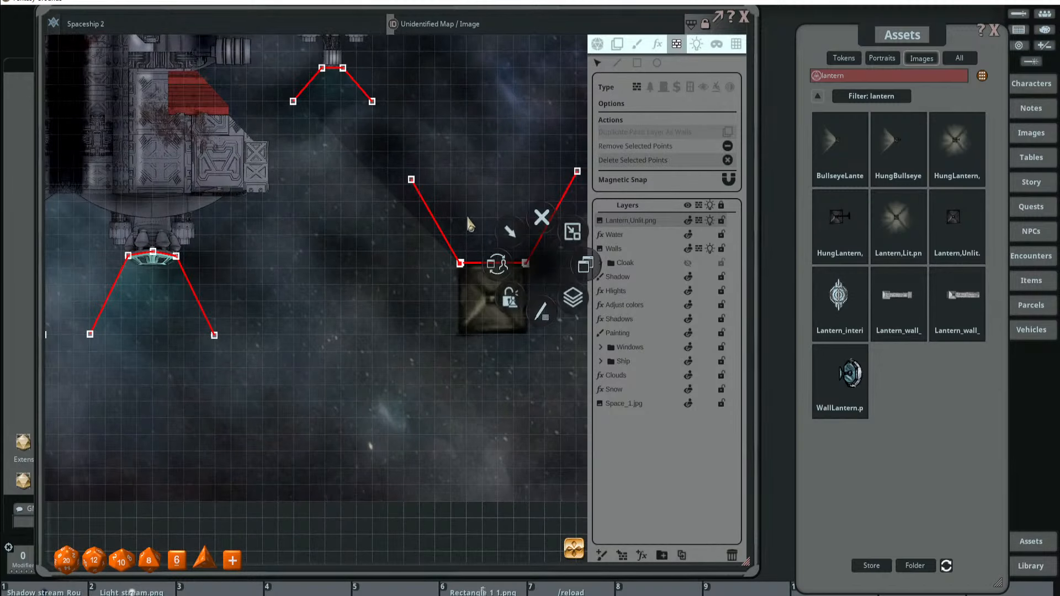
left_click(697, 43)
scroll(502, 284, "down", 2)
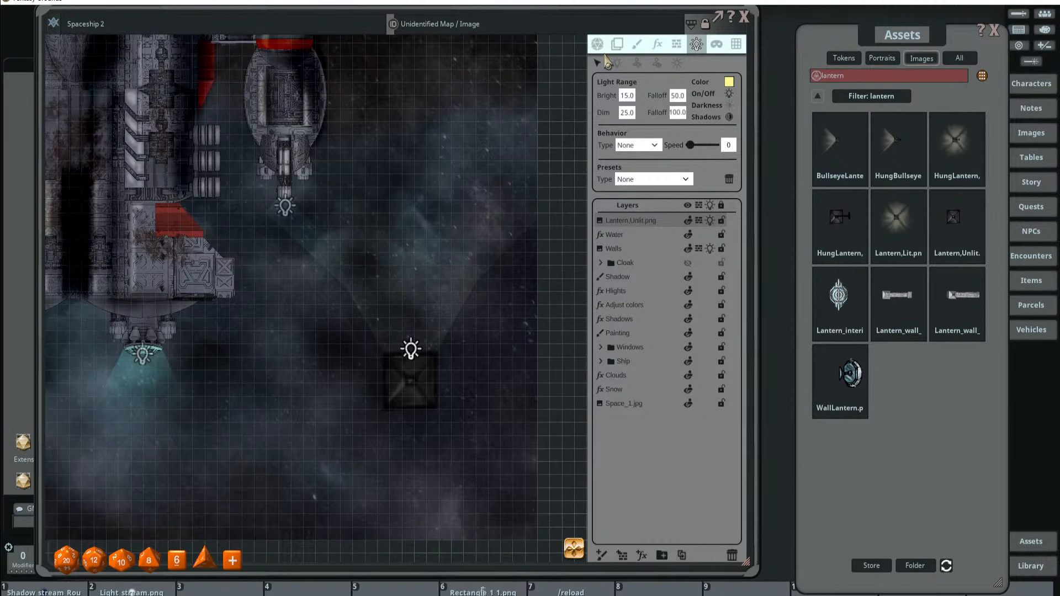
Pull the outer ends of the lantern's two side walls upward and inward to form a longer, narrower beam
left_click(677, 44)
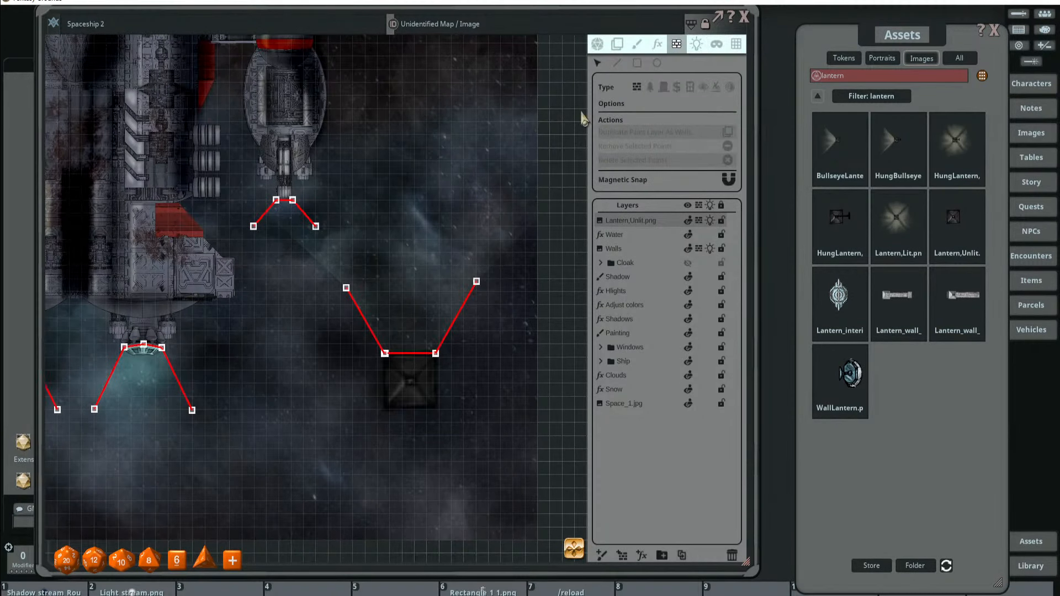
left_click_drag(477, 282, 453, 194)
left_click_drag(346, 288, 366, 189)
scroll(487, 244, "down", 3)
scroll(486, 260, "down", 2)
scroll(485, 260, "up", 2)
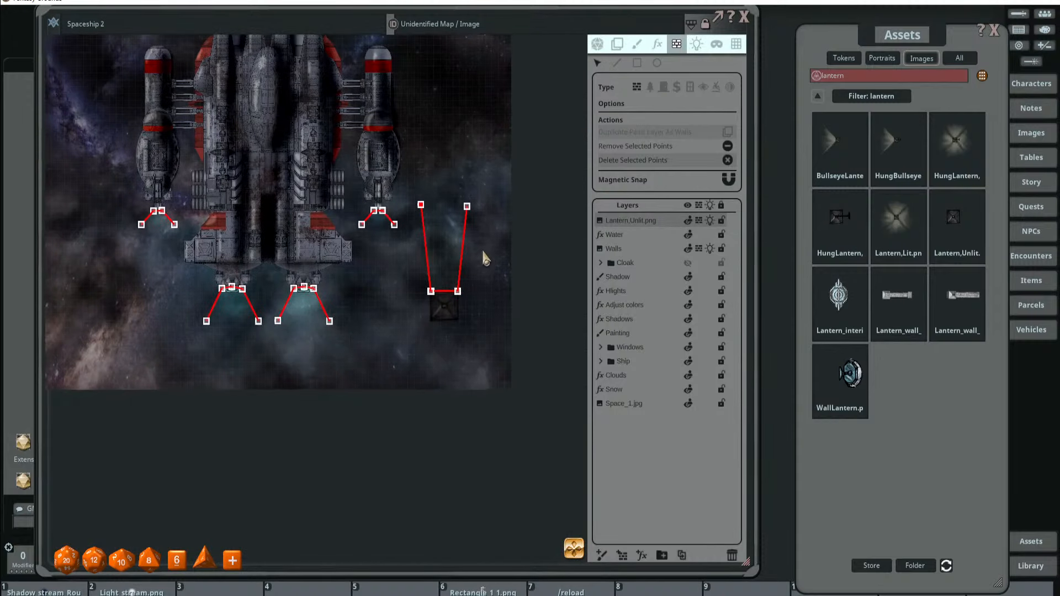
scroll(519, 166, "up", 3)
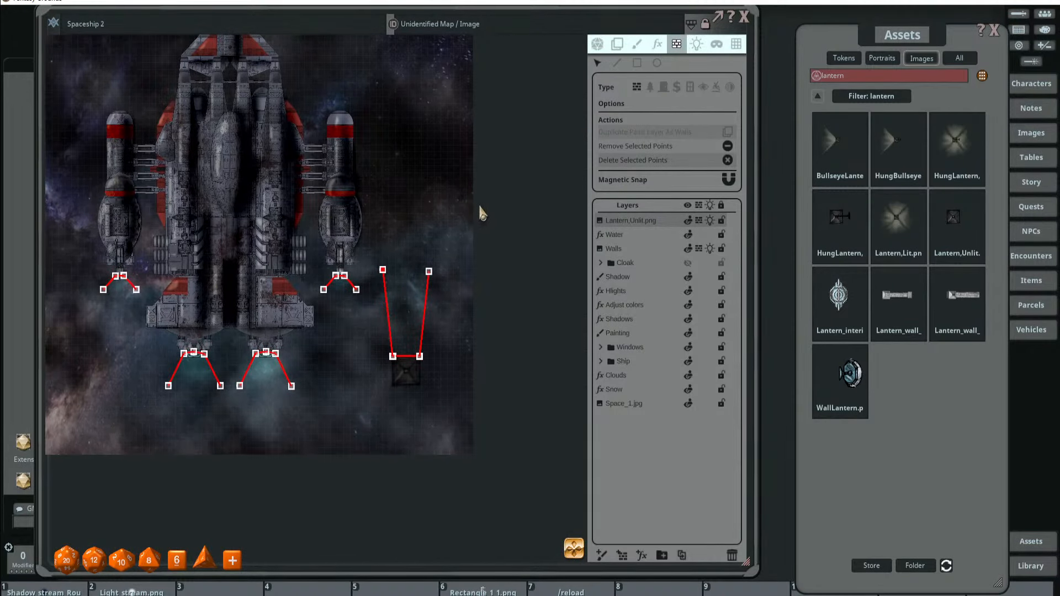
Move the lantern layer to the map's lower-left area, resized to 16.2 × 19.8 and rotated 1.7°
left_click(617, 44)
left_click_drag(406, 371, 238, 350)
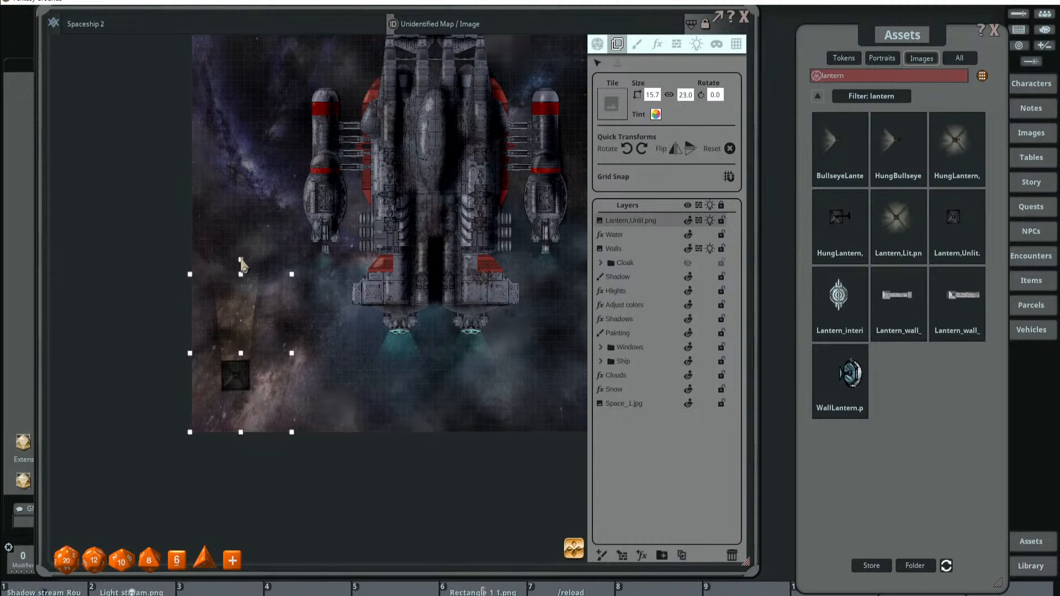
left_click_drag(240, 267, 244, 301, "ctrl")
scroll(248, 335, "up", 2)
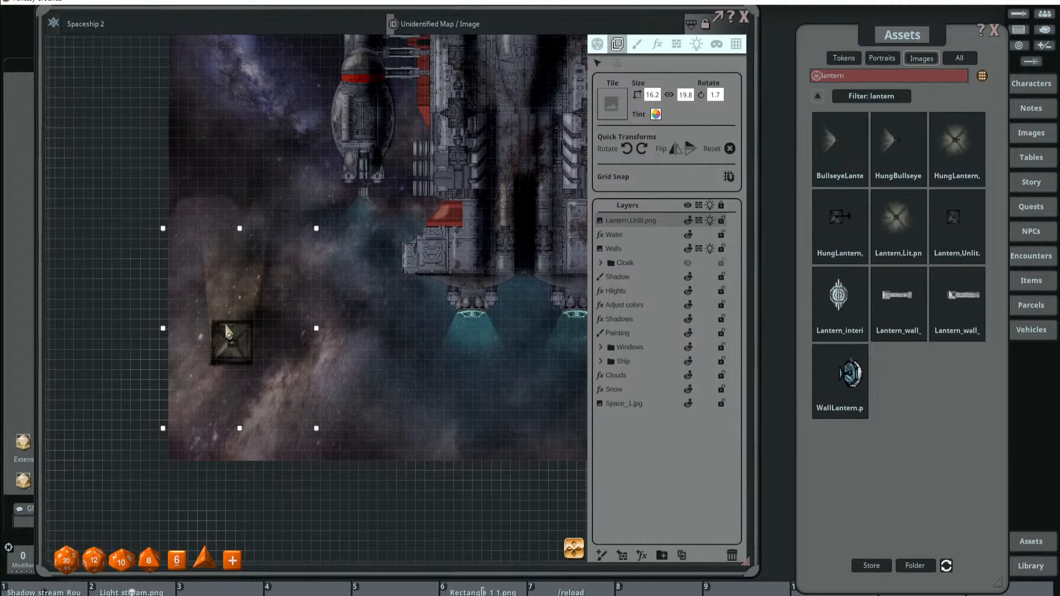
Nudge the lantern layer slightly right so that it lies within the map's left edge
left_click_drag(227, 348, 258, 356)
scroll(259, 357, "down", 3)
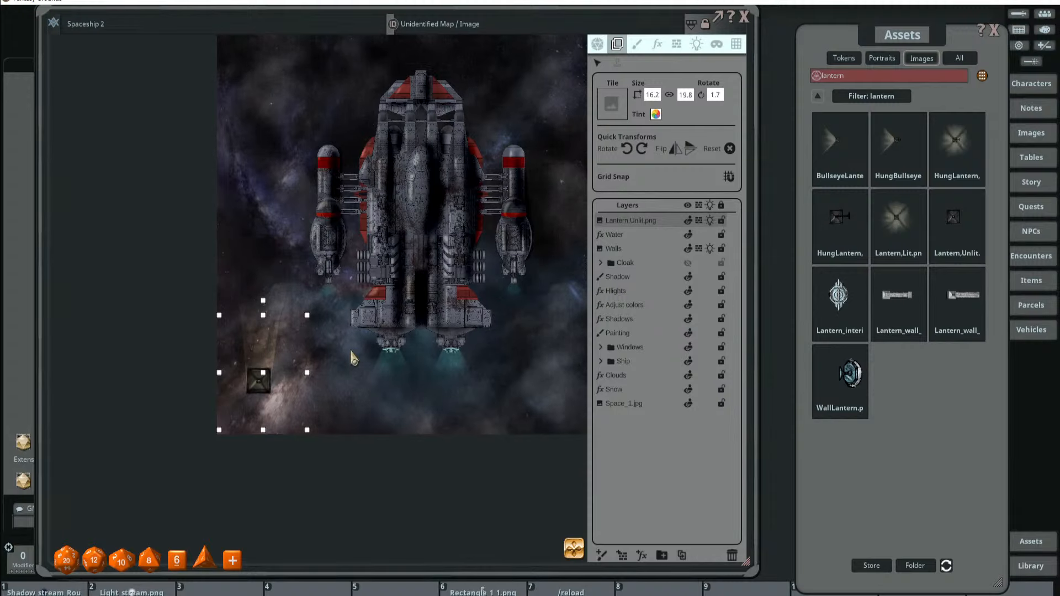
scroll(260, 376, "up", 3)
scroll(268, 371, "down", 3)
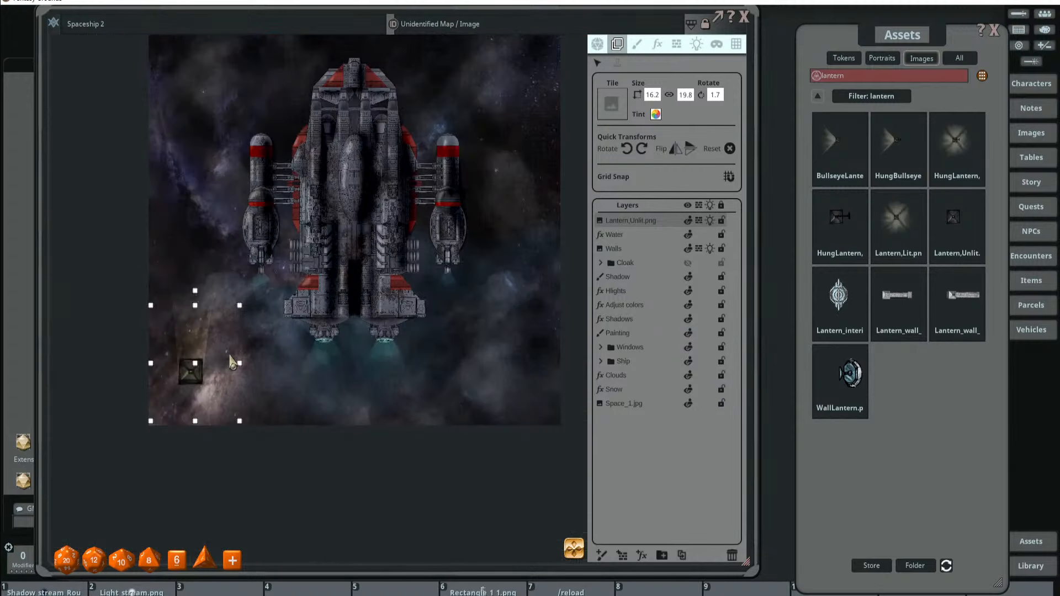
Delete the lantern layer and place a new light on the top Walls layer, just outside the map's left edge
key("Delete")
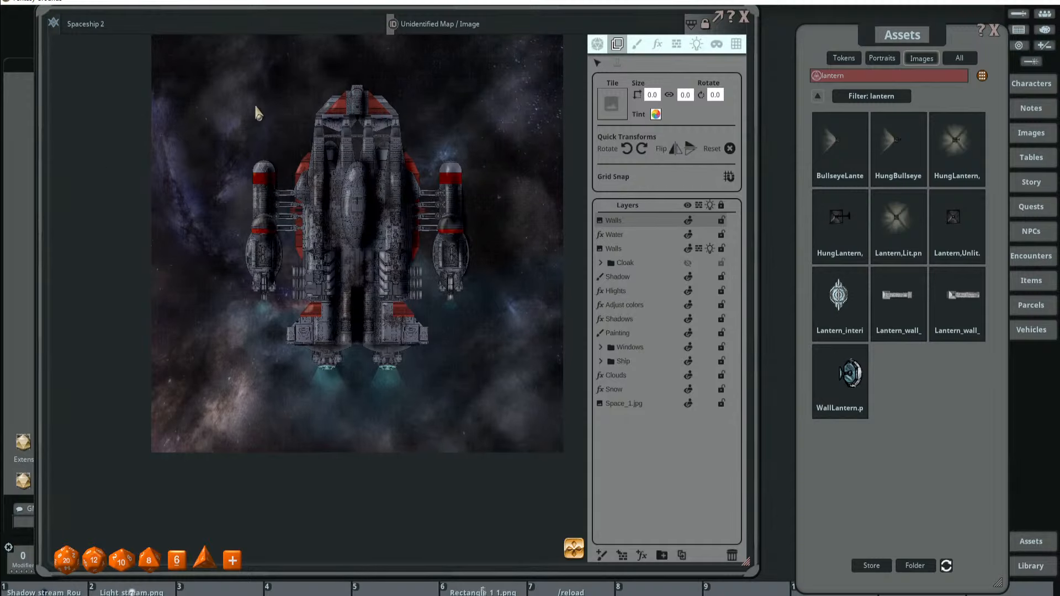
left_click_drag(239, 186, 270, 270)
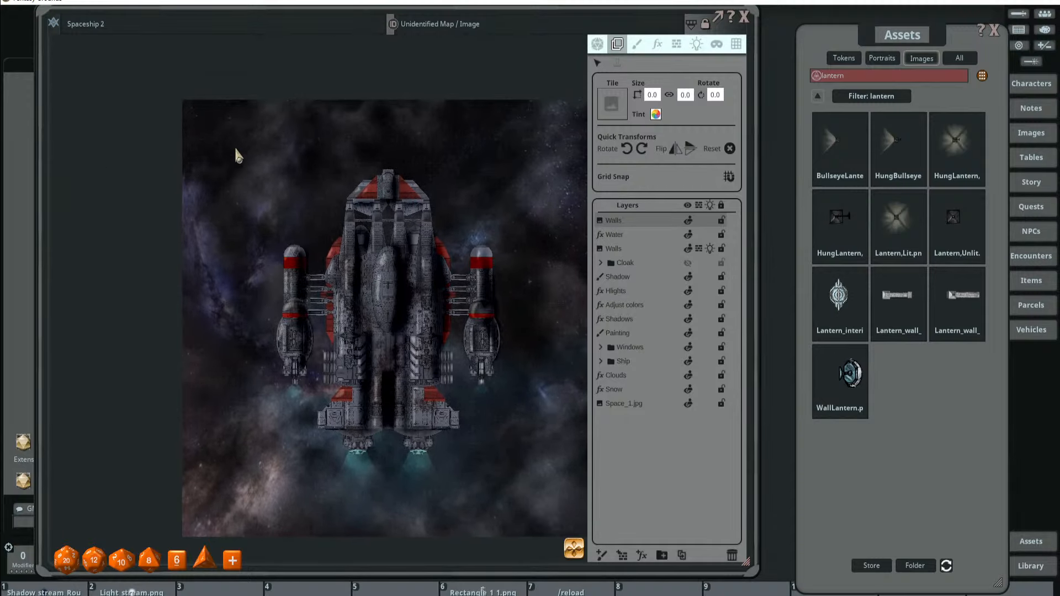
left_click(696, 43)
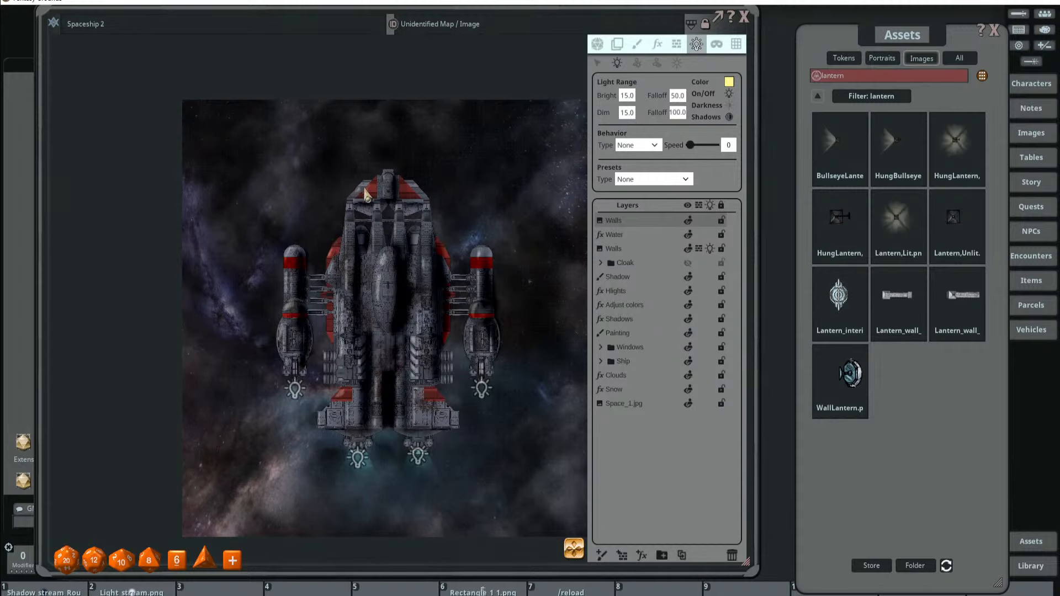
left_click_drag(229, 192, 257, 227)
left_click(174, 204)
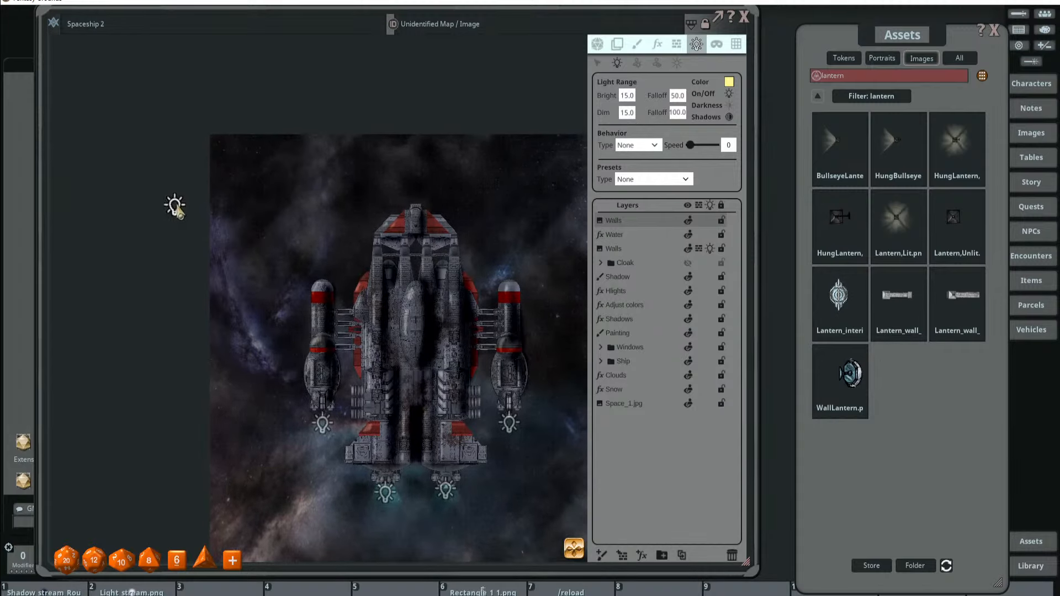
Move the new light onto the map's left edge, a little below the upper-left corner
left_click(597, 62)
left_click_drag(175, 204, 216, 145)
left_click_drag(280, 204, 326, 203)
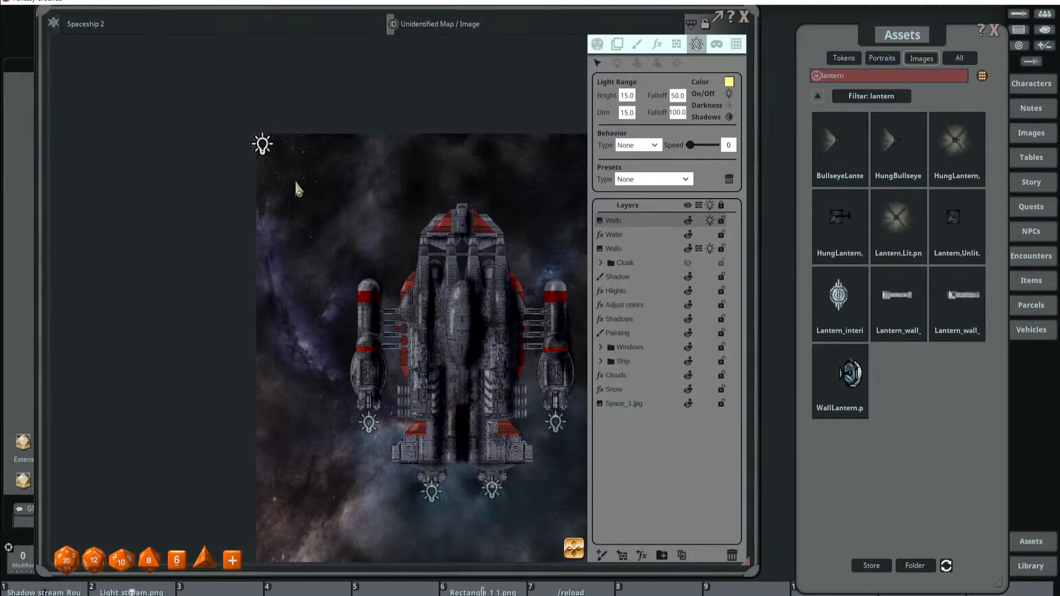
left_click_drag(258, 145, 257, 214)
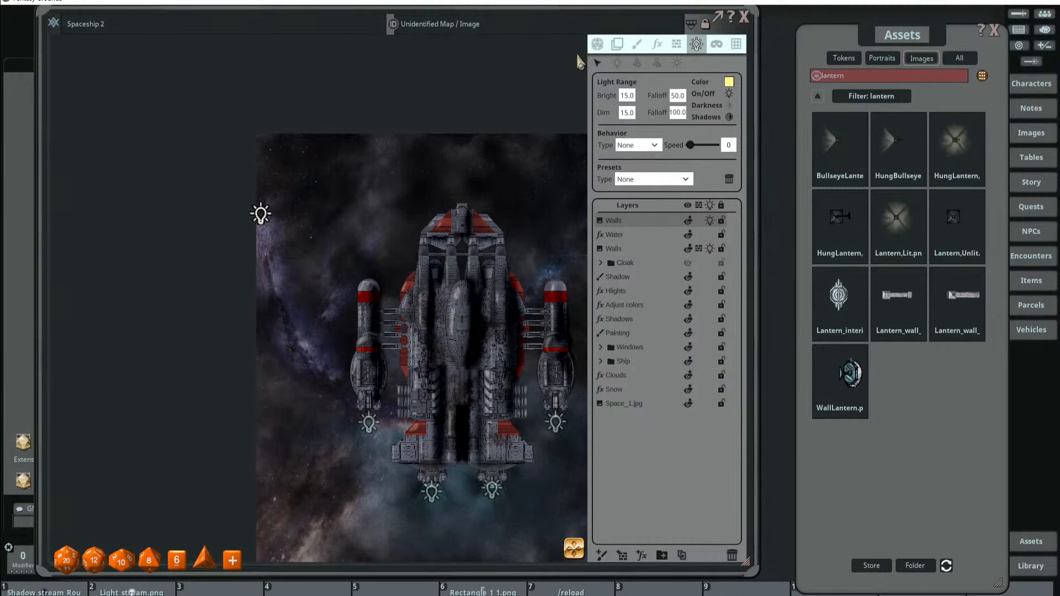
Inspect the ship's exhaust cones and the new light, and hide the Clouds and Snow effect layers
left_click(597, 44)
scroll(474, 497, "up", 8)
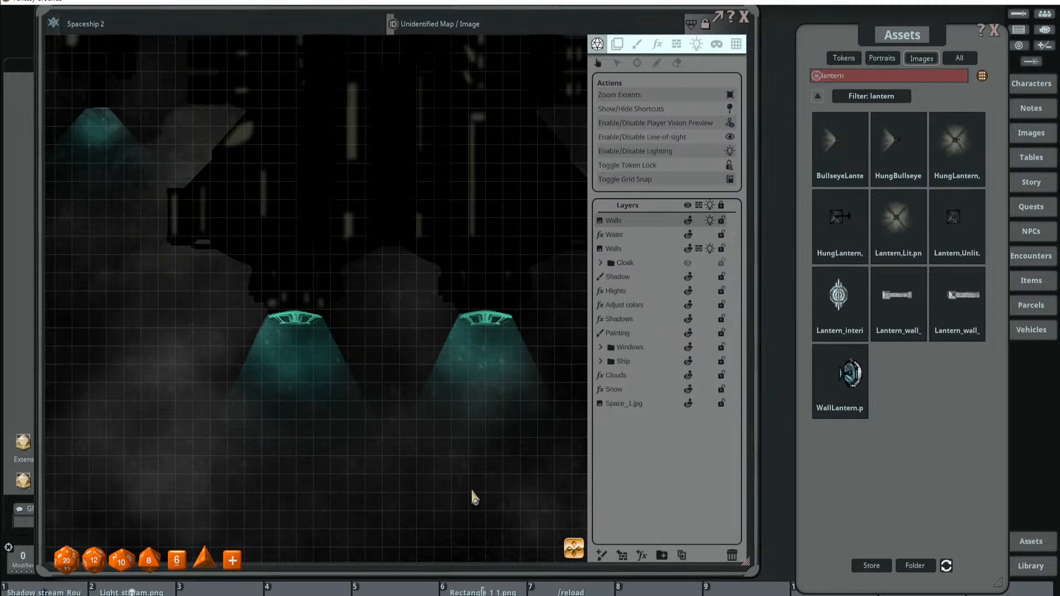
scroll(474, 497, "down", 5)
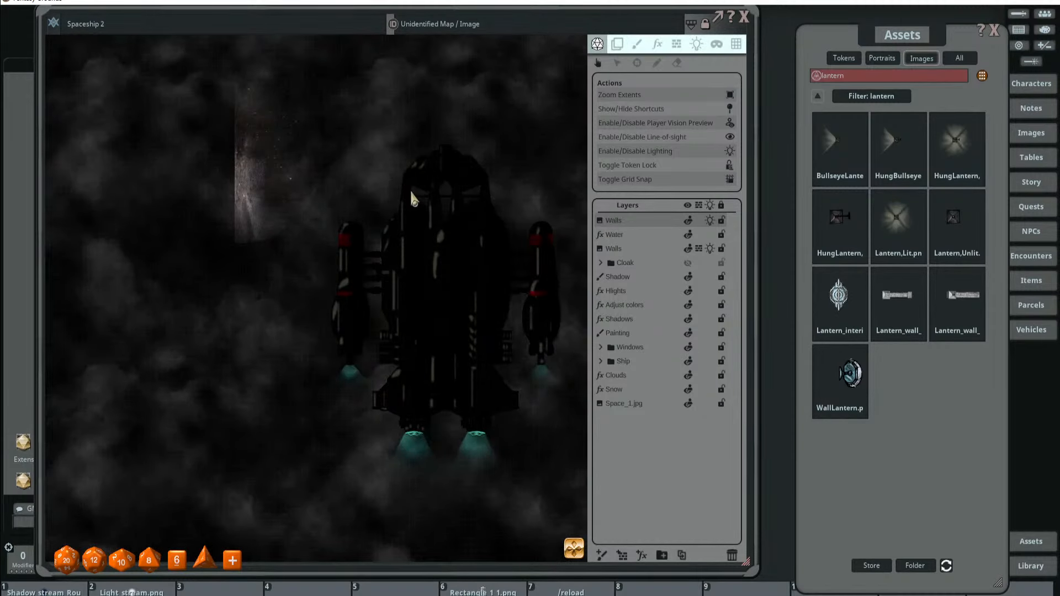
scroll(411, 198, "up", 3)
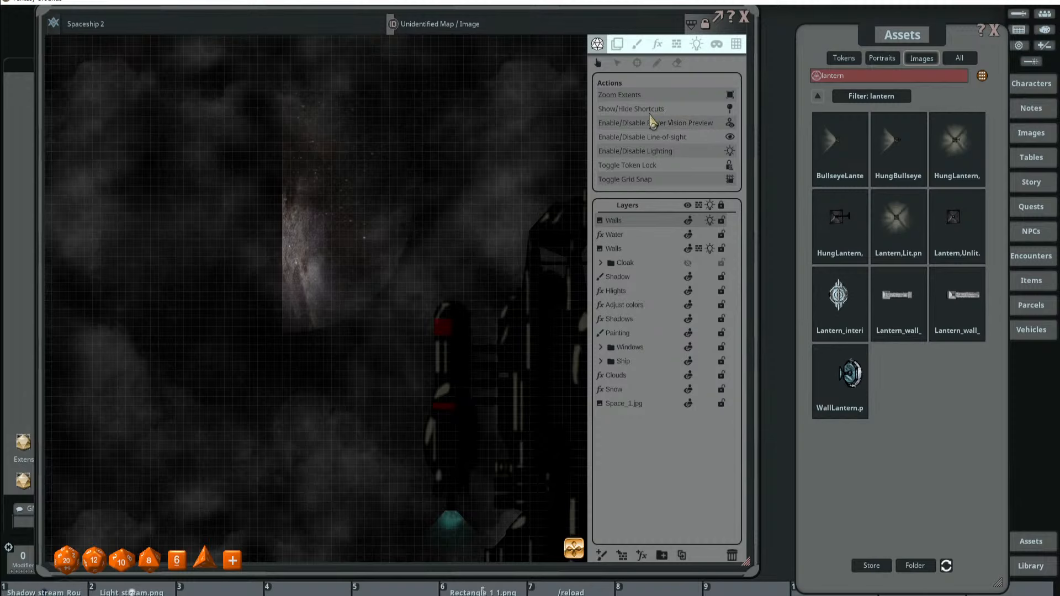
left_click_drag(459, 143, 551, 191)
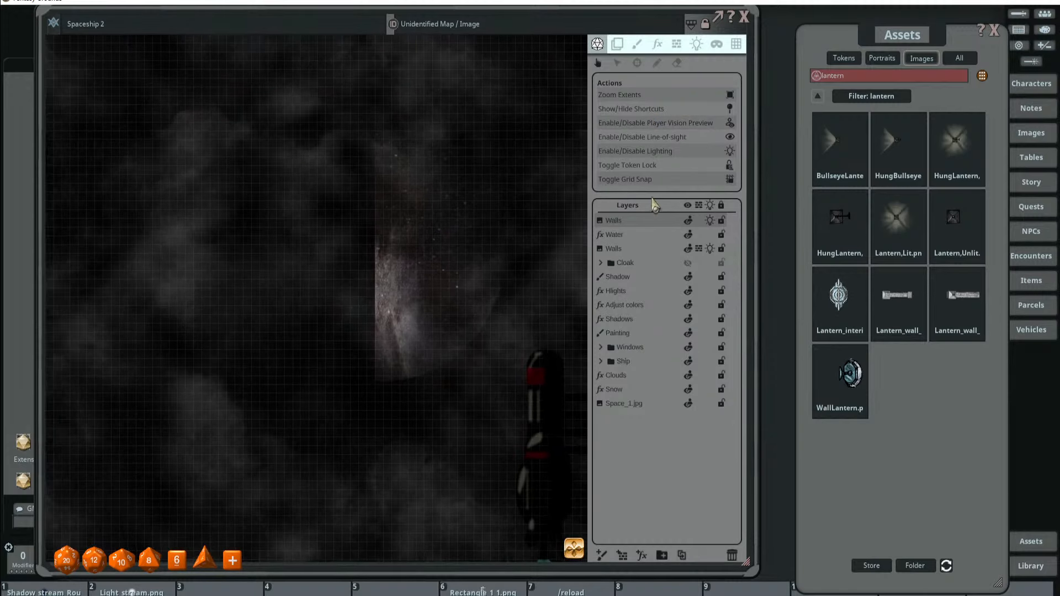
left_click(688, 375)
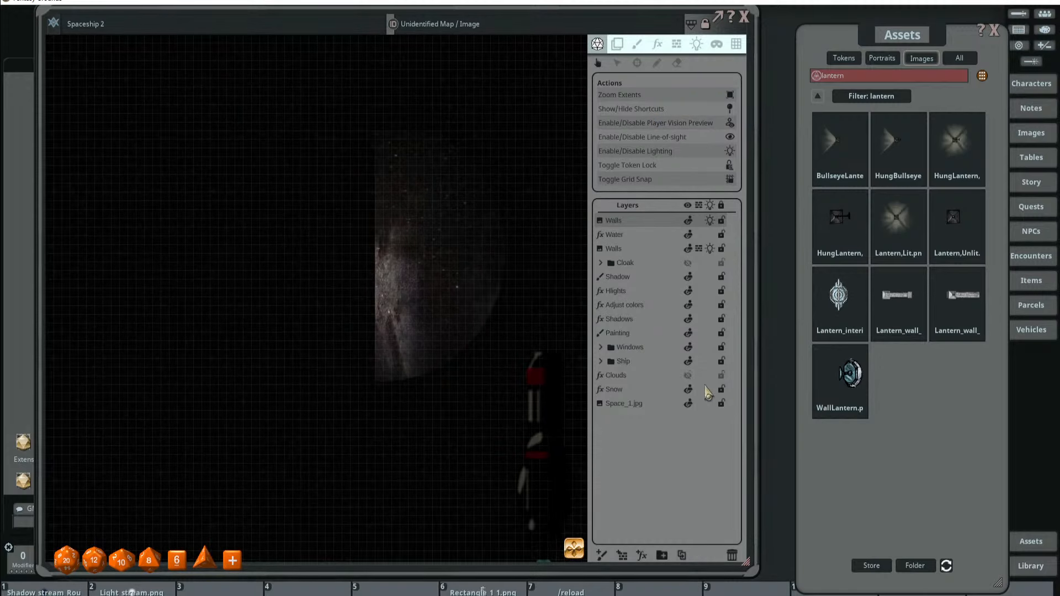
left_click(688, 390)
left_click_drag(459, 185, 420, 246)
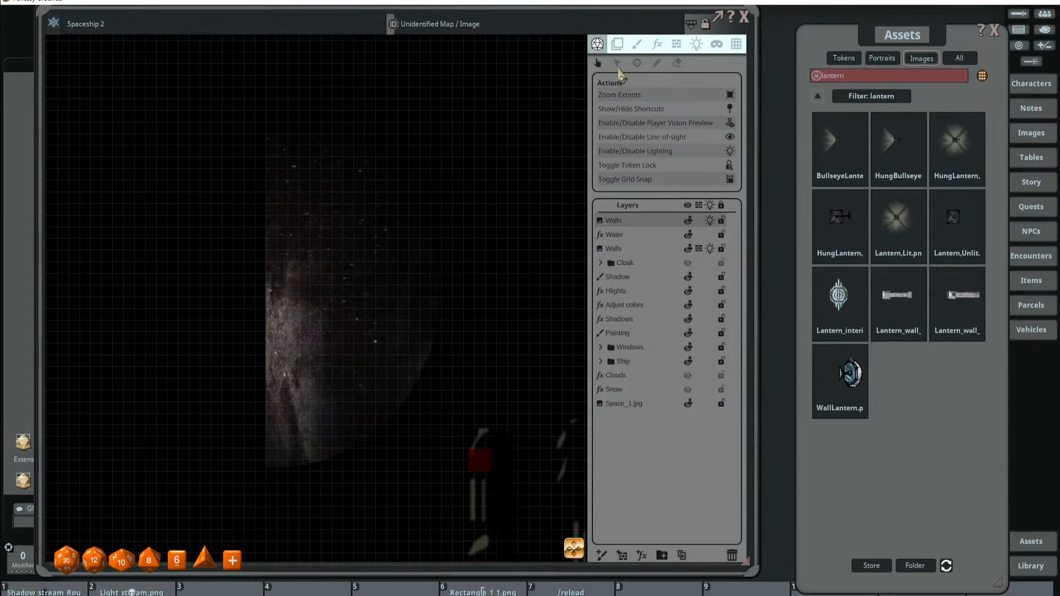
Move the new light farther down the map's left edge and give it an orange-red color and a bright range of 20
left_click(697, 45)
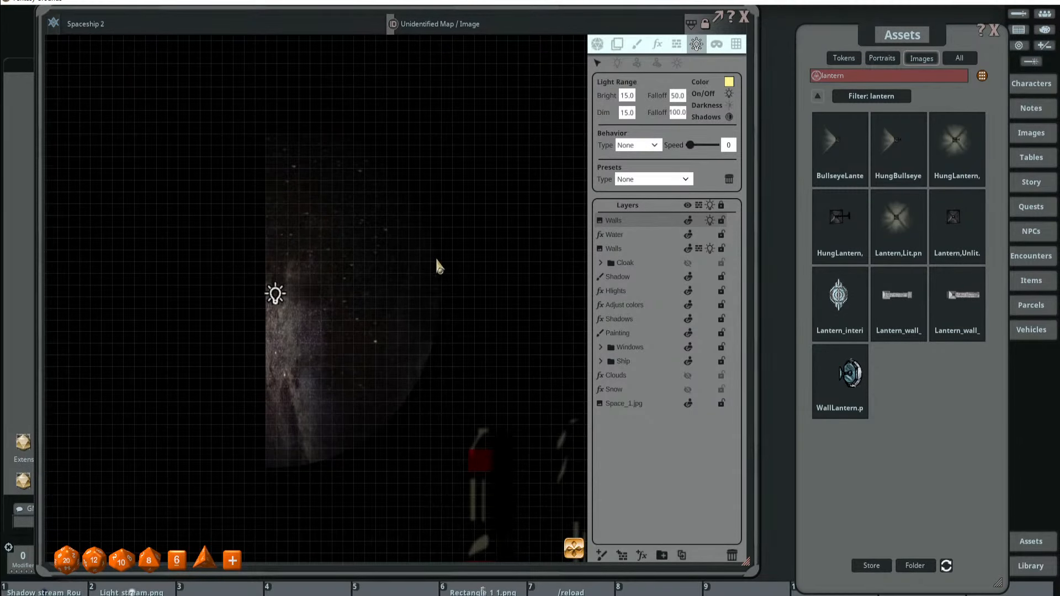
left_click(275, 346)
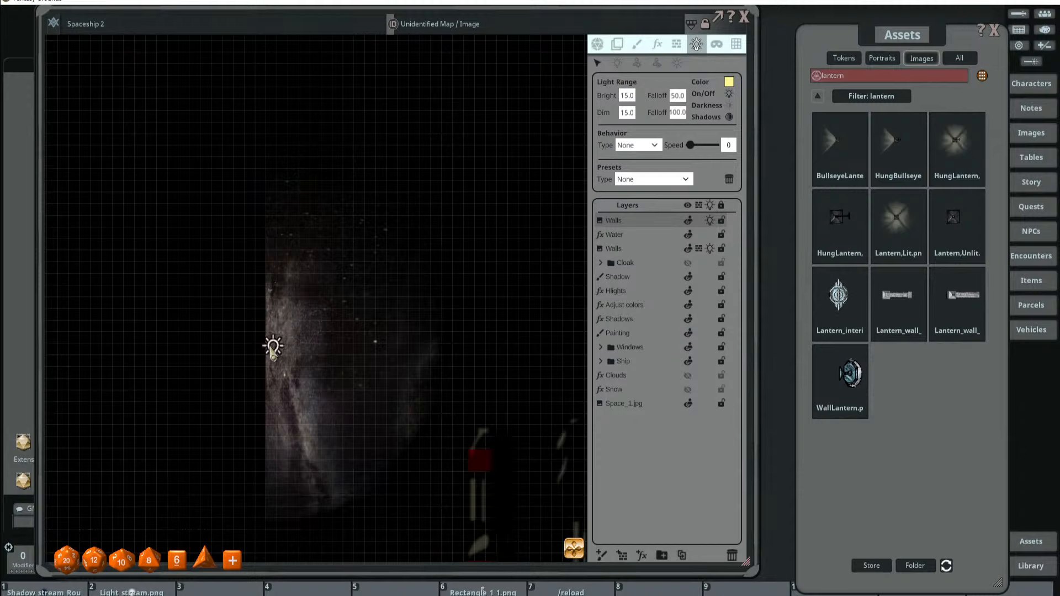
left_click(729, 82)
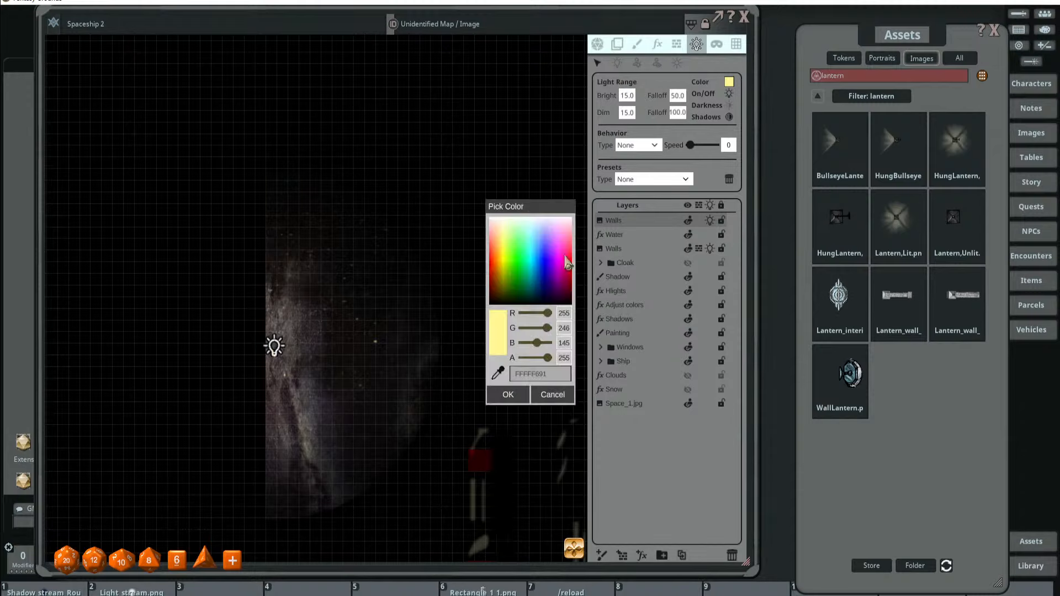
left_click_drag(549, 328, 522, 328)
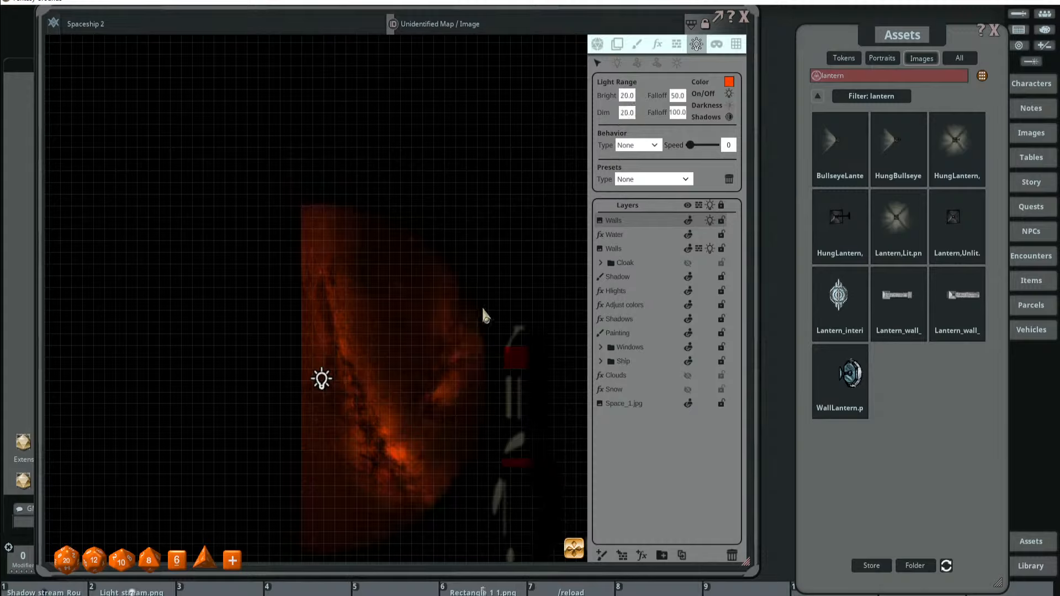
Set the orange-red light's dim range to 25 and nudge it slightly closer to the map's left edge
left_click(628, 112)
type("25")
key("Return")
left_click_drag(509, 293, 498, 218)
left_click_drag(309, 304, 300, 314)
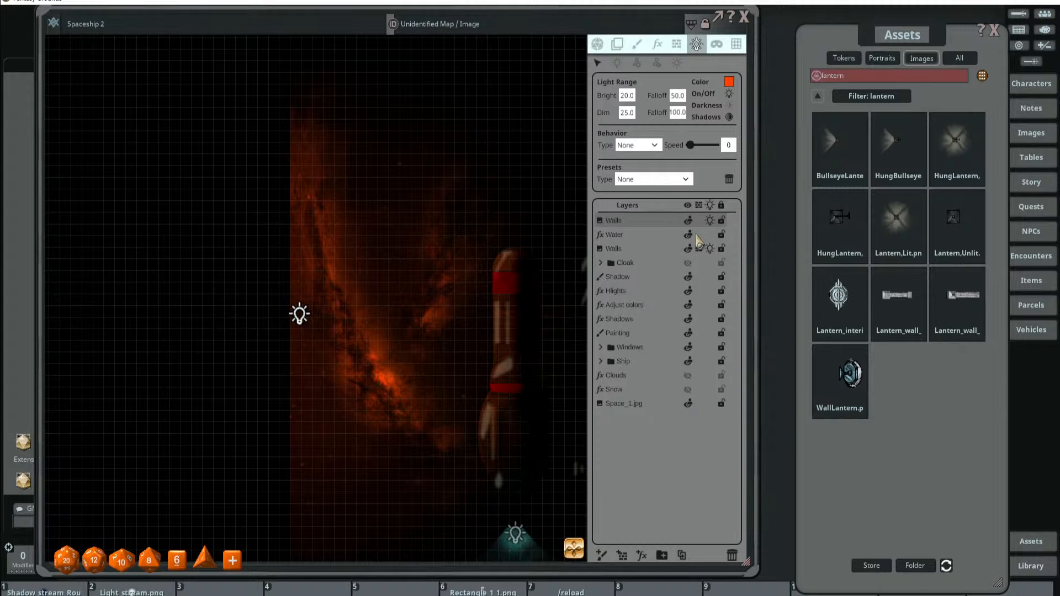
Draw two straight line-of-sight walls from the map's left edge, spreading outward above and below the orange-red light to form a cone
left_click(676, 43)
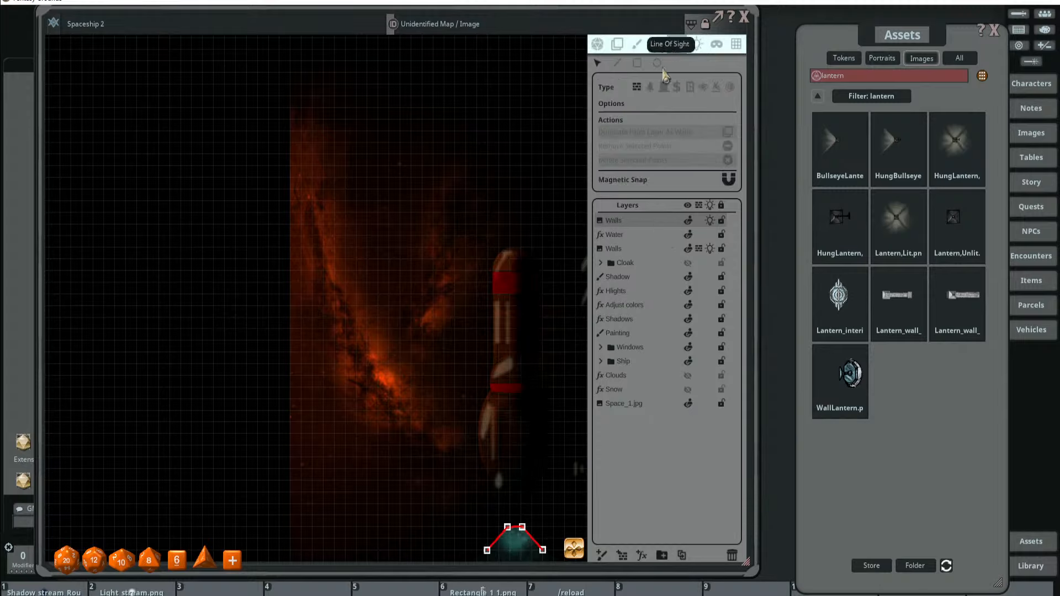
left_click(618, 63)
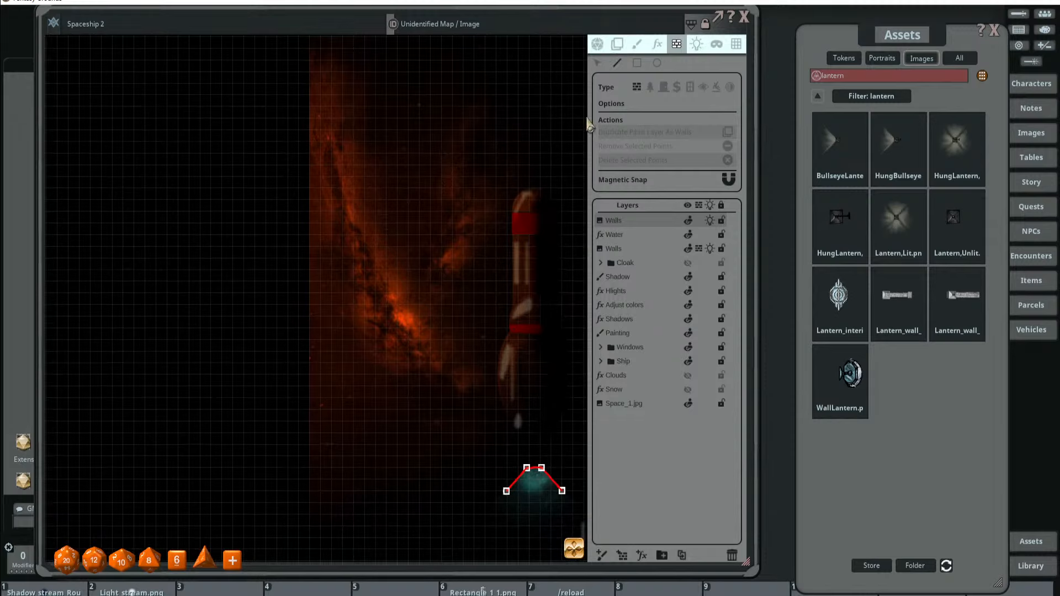
left_click(485, 152)
left_click(308, 245)
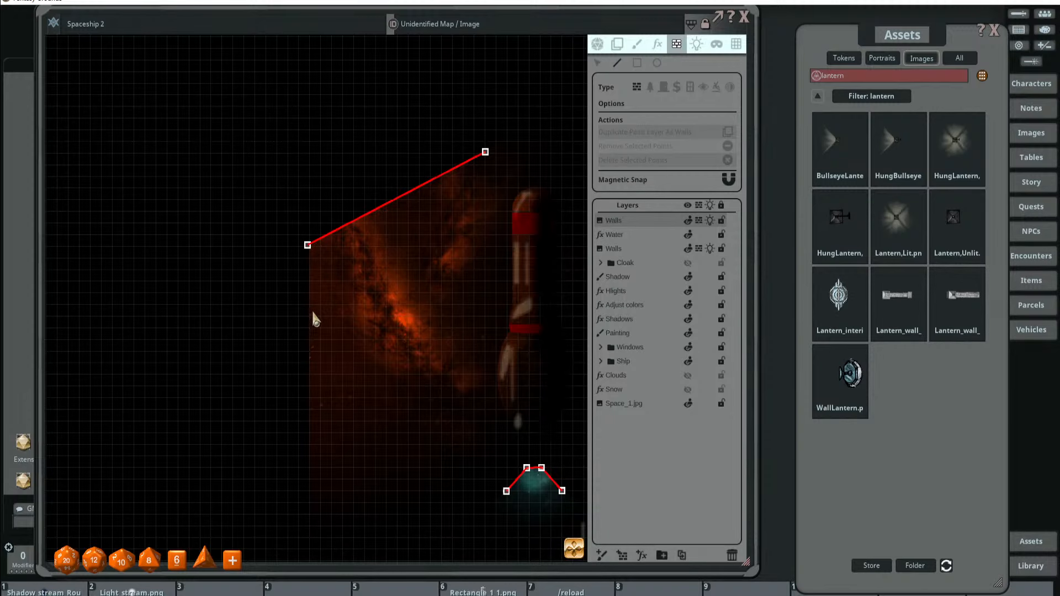
left_click_drag(313, 319, 297, 243)
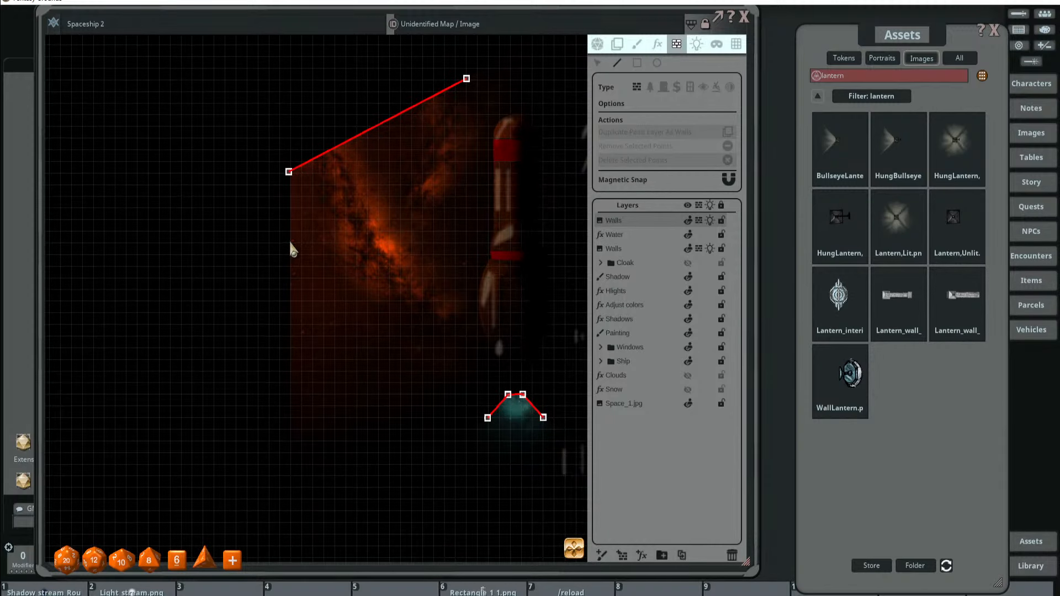
left_click(289, 242)
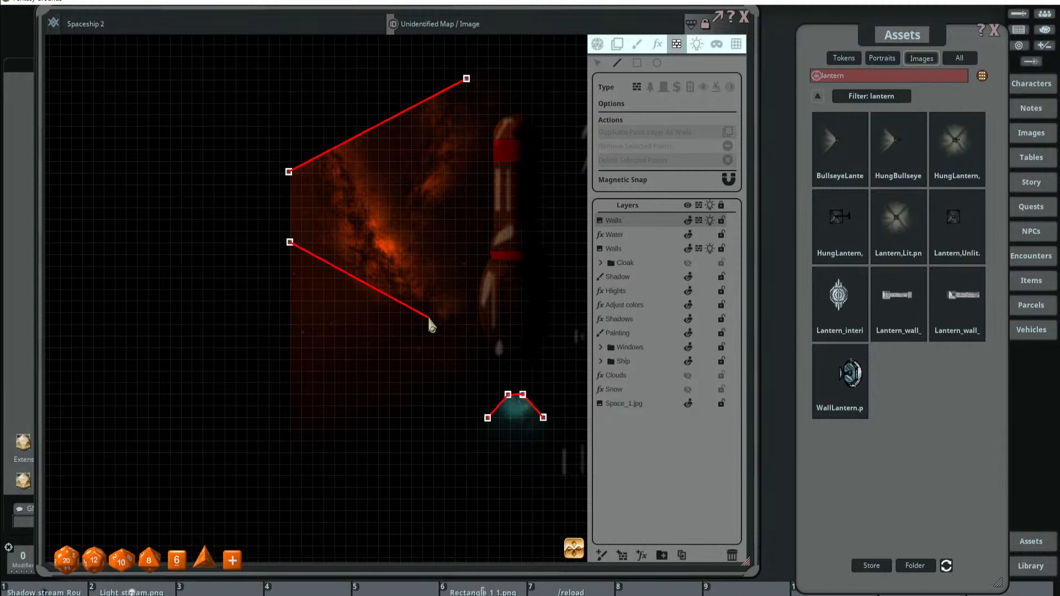
left_click(465, 335)
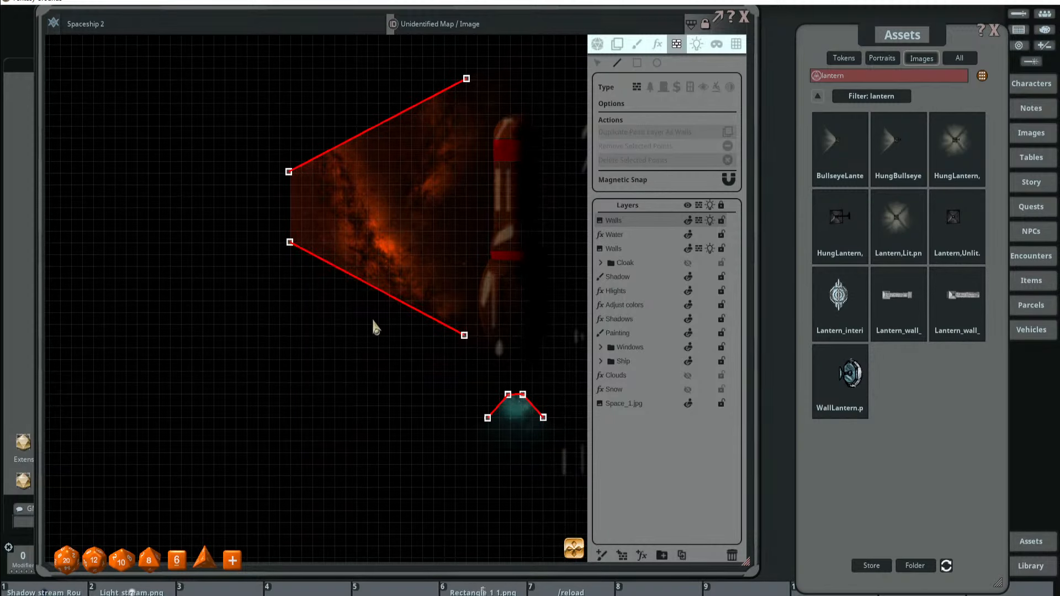